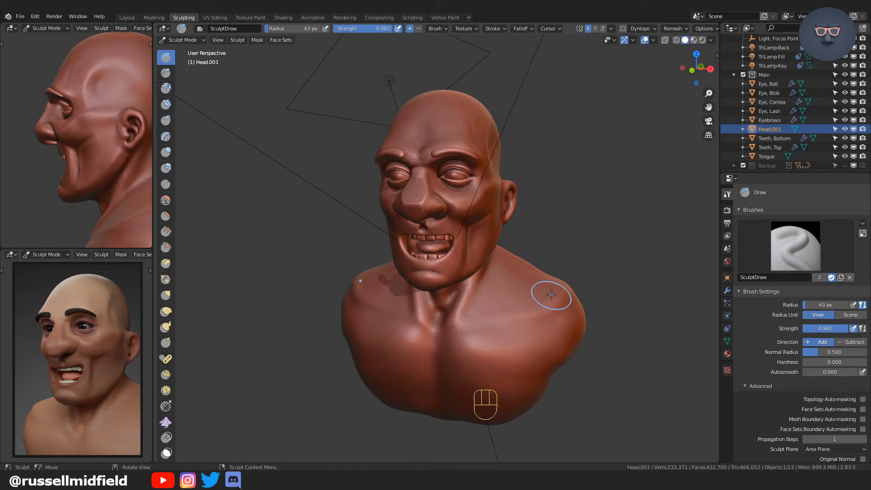
# Step: Preview the bust in rendered shading from another angle, and return the viewport to solid shading
pyautogui.moveTo(546, 294); pyautogui.dragTo(528, 293, button='middle')
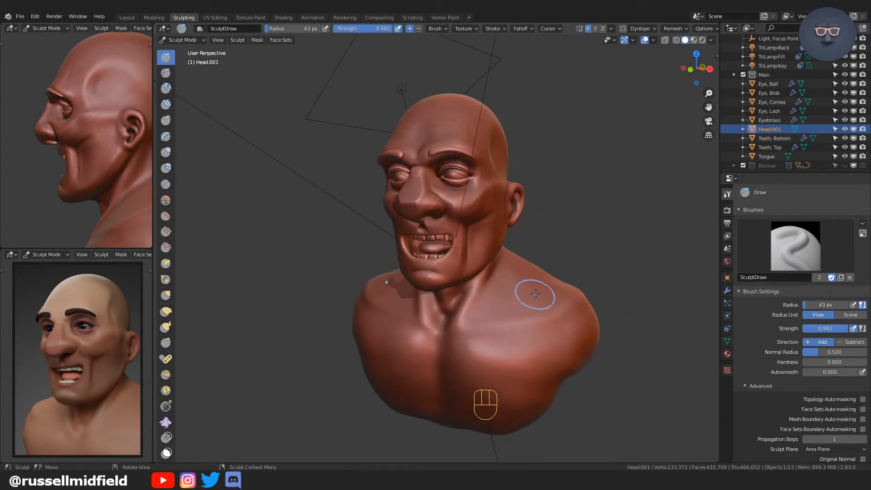
pyautogui.click(703, 40)
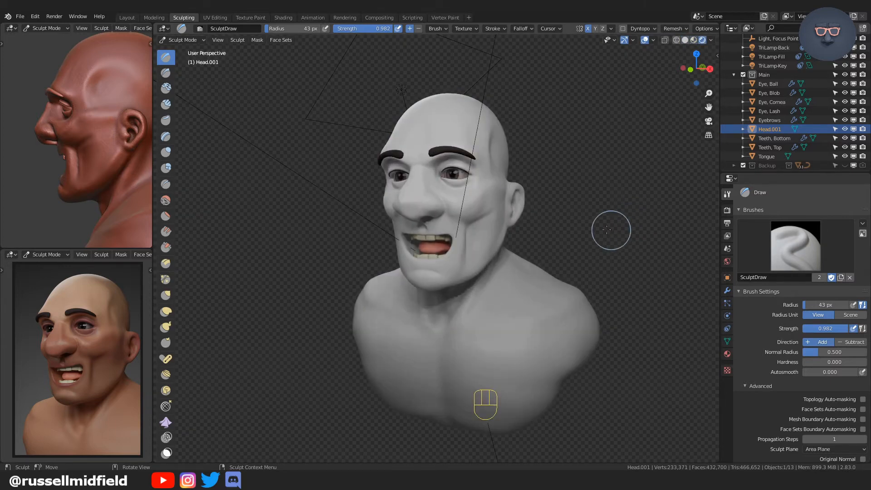
pyautogui.moveTo(610, 229); pyautogui.dragTo(579, 234, button='middle')
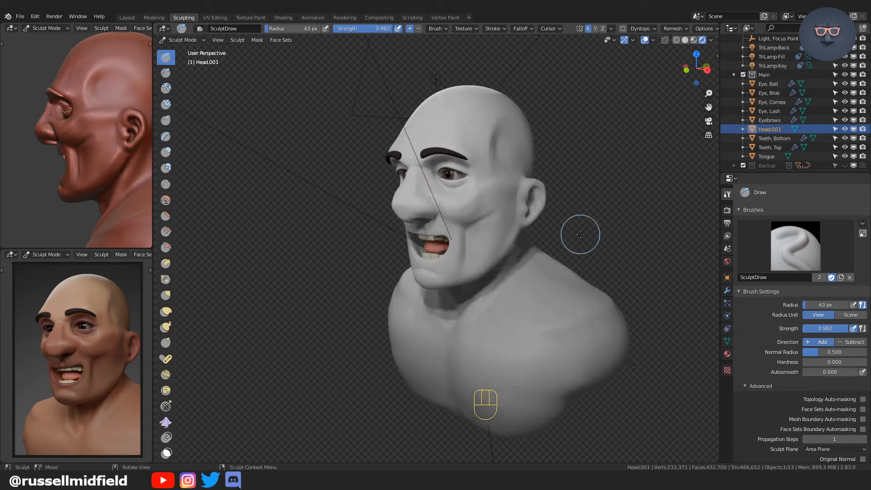
pyautogui.click(686, 40)
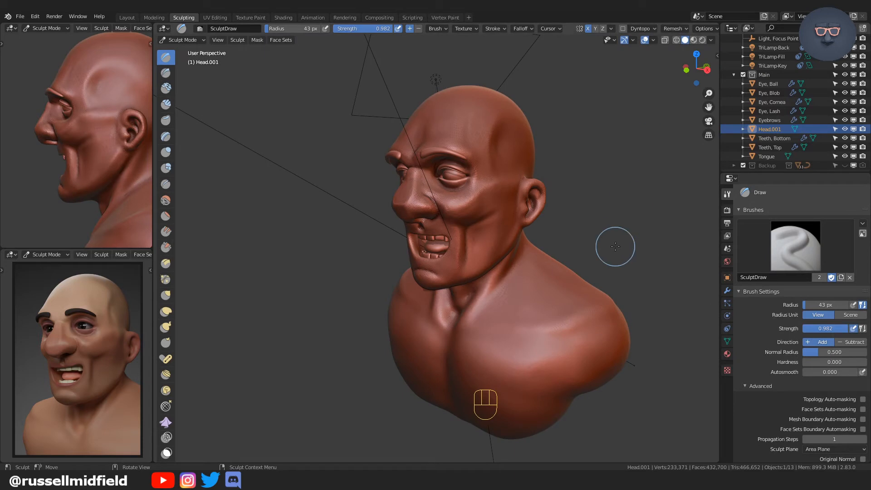
pyautogui.moveTo(596, 272)
pyautogui.mouseDown(button='middle')
pyautogui.moveTo(587, 273)
pyautogui.moveTo(599, 274)
pyautogui.mouseUp(button='middle')
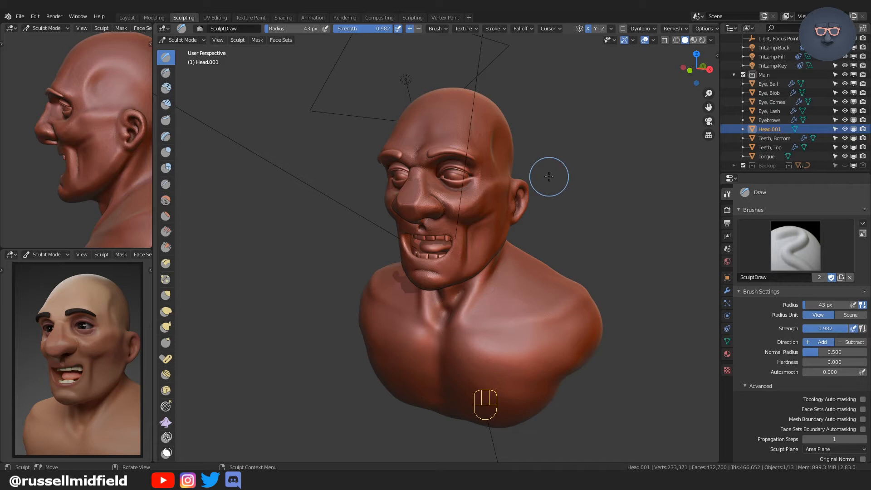
# Step: Switch the head to Edit Mode and examine the mesh density around the face and shoulders, finishing in Object Mode
pyautogui.hotkey('ctrl', 'Tab')
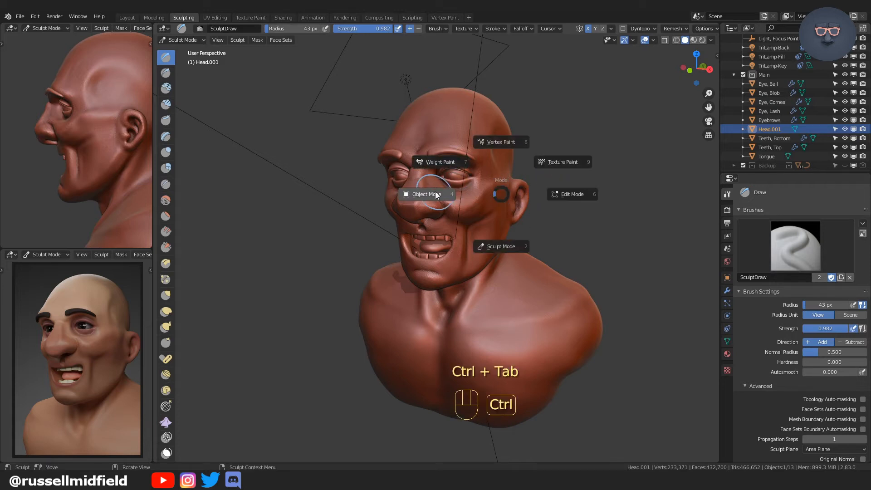
pyautogui.click(435, 193)
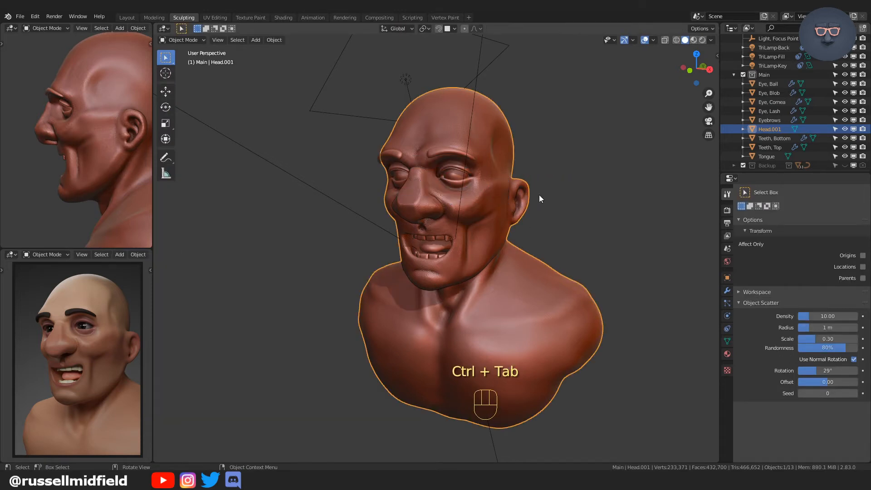
pyautogui.press('Tab')
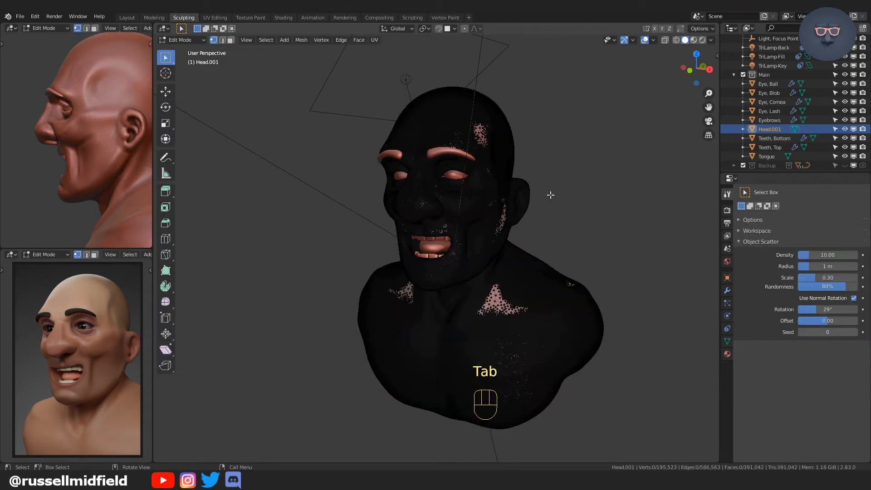
pyautogui.moveTo(607, 206); pyautogui.dragTo(502, 254, button='middle')
pyautogui.scroll(5, 576, 206)
pyautogui.moveTo(502, 254); pyautogui.dragTo(540, 224, button='middle')
pyautogui.scroll(1, 526, 242)
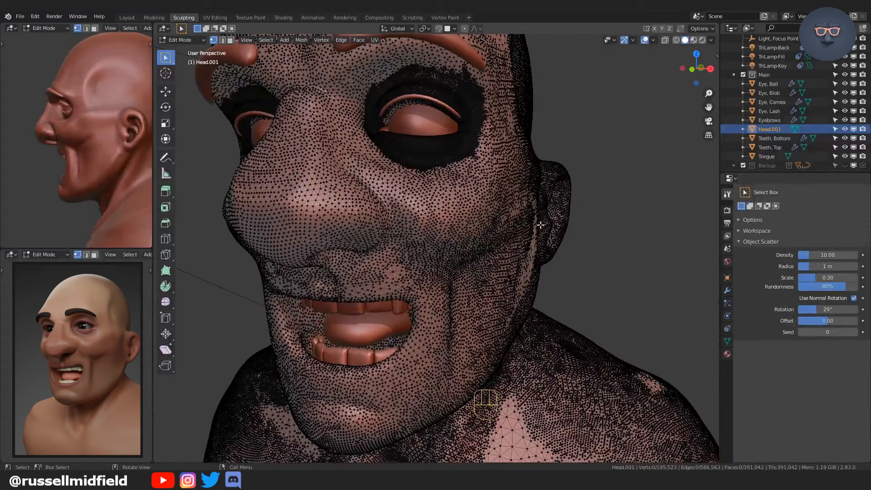
pyautogui.scroll(-2, 540, 225)
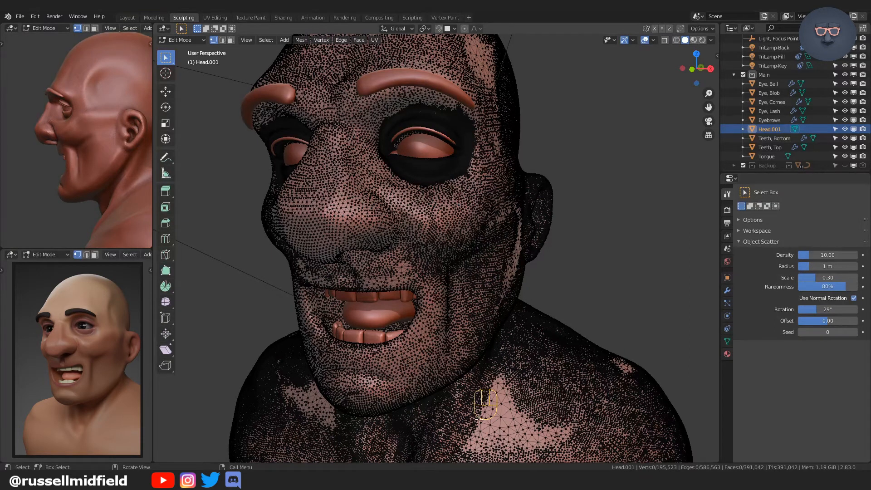
pyautogui.moveTo(502, 383); pyautogui.dragTo(531, 393, button='middle')
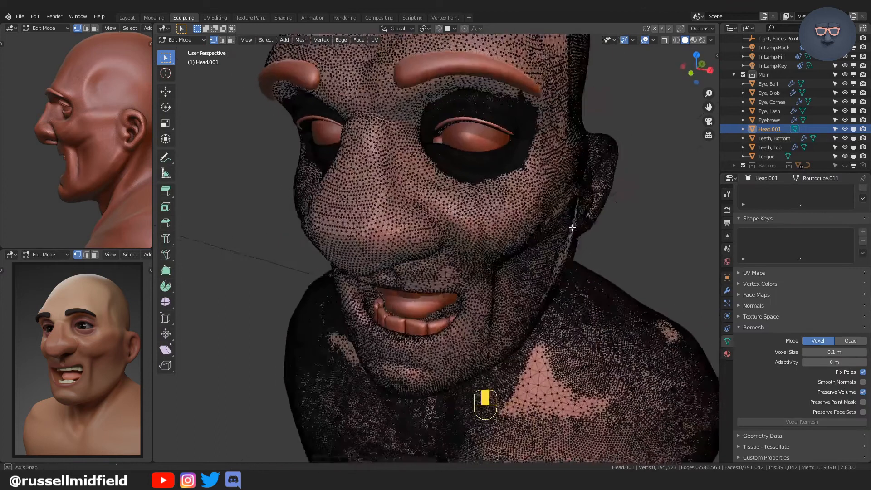
pyautogui.scroll(-6, 572, 222)
pyautogui.press('Tab')
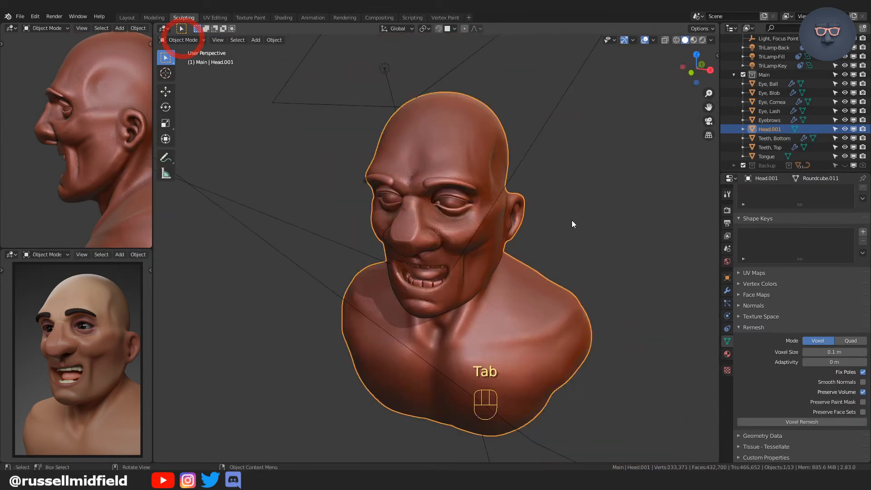
# Step: Put the head in Sculpt Mode and sample the remesh voxel size from the face
pyautogui.click(198, 41)
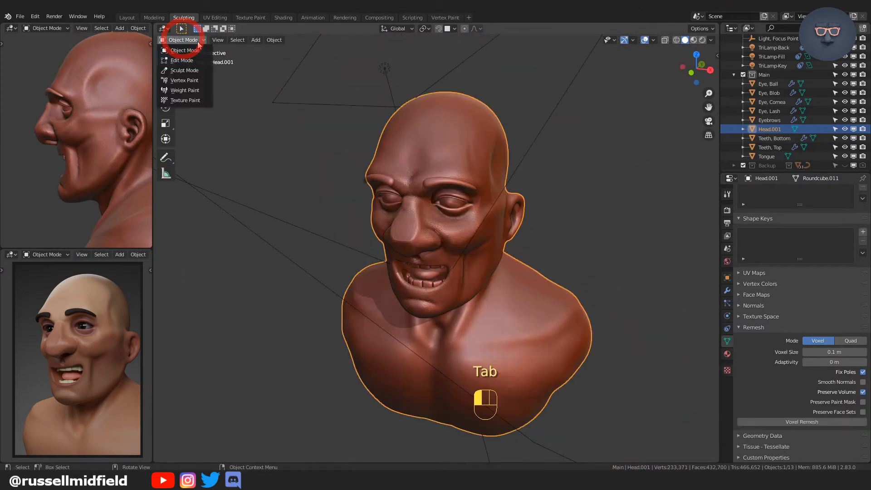
pyautogui.click(195, 70)
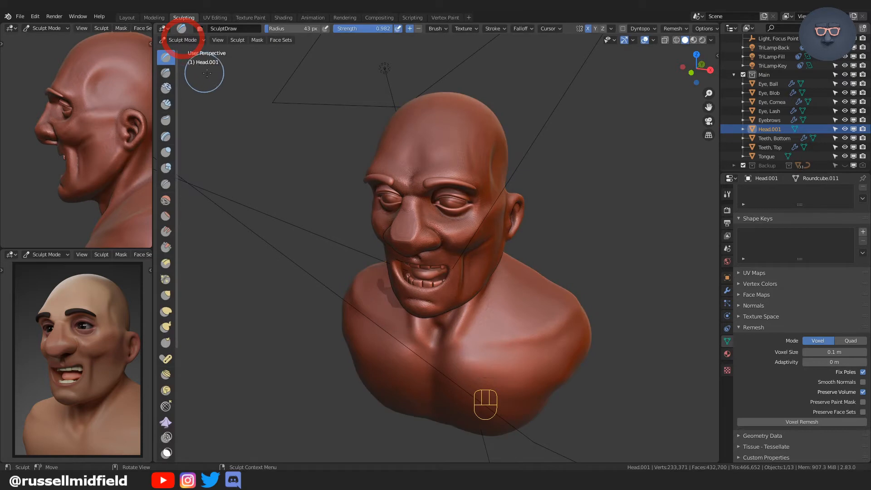
pyautogui.click(674, 29)
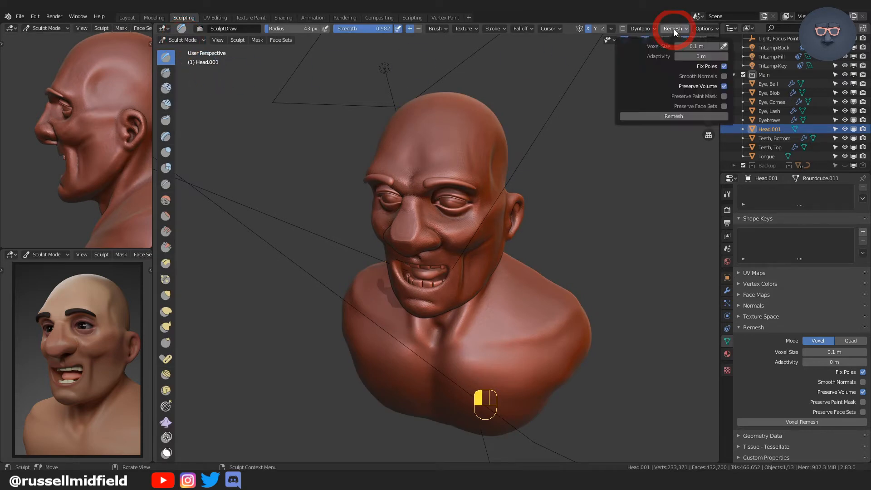
pyautogui.click(724, 47)
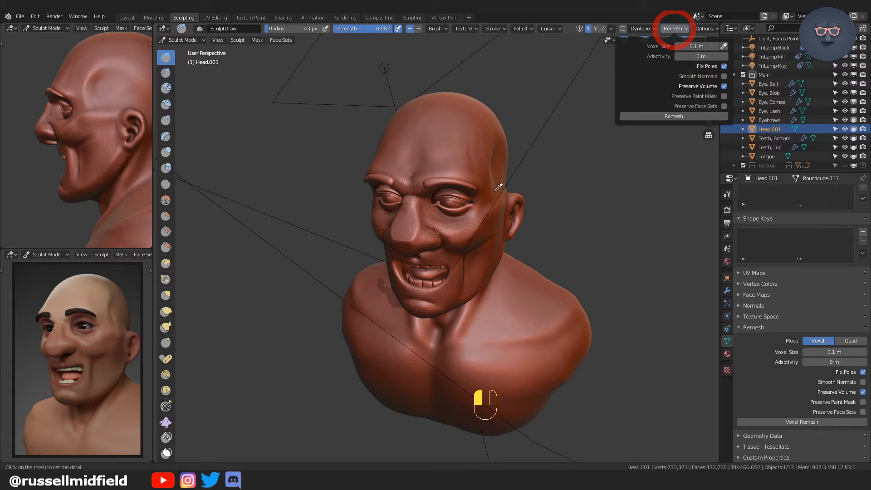
pyautogui.click(462, 234)
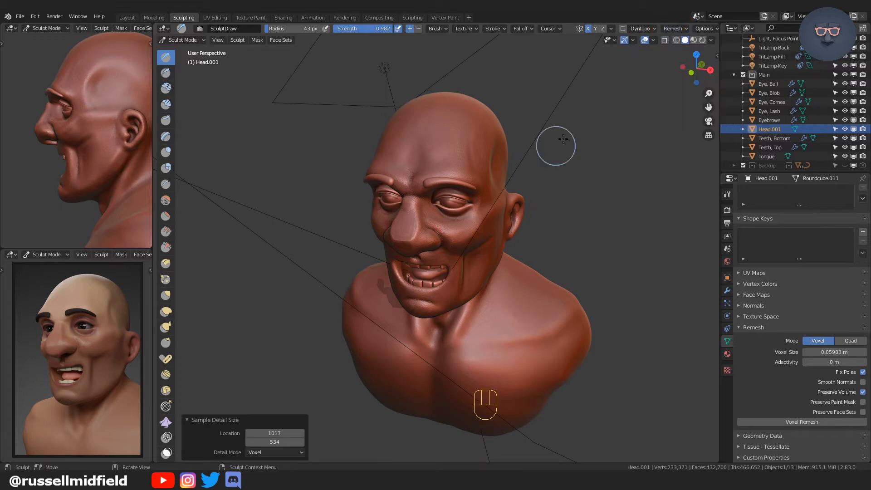
# Step: Set the voxel size to 0.035 m and remesh the head
pyautogui.click(686, 29)
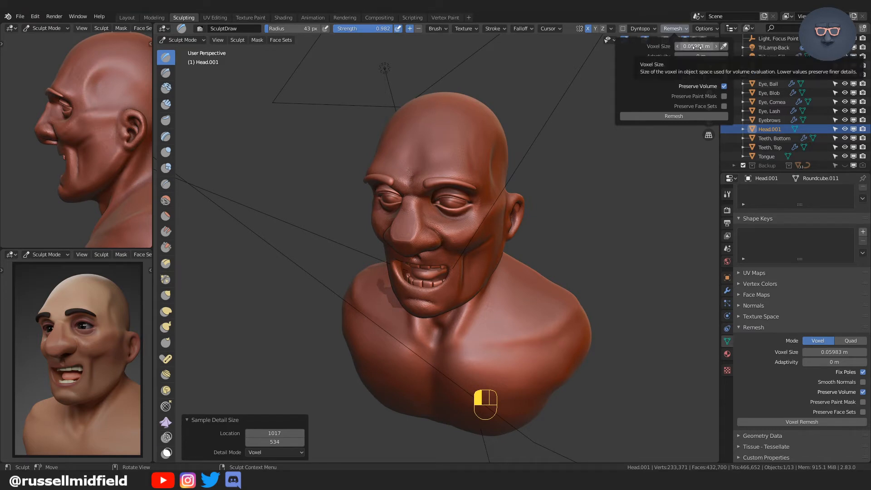
pyautogui.moveTo(706, 47); pyautogui.dragTo(703, 47)
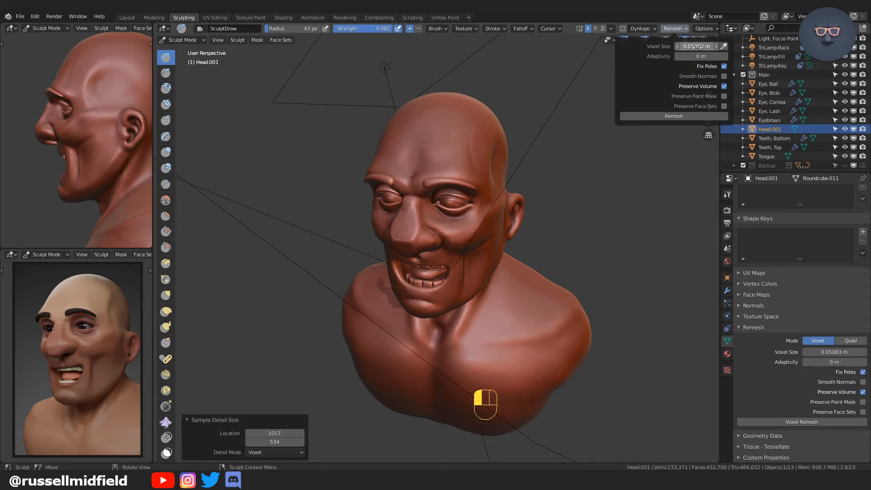
pyautogui.click(706, 49)
pyautogui.write('.035')
pyautogui.press('Return')
pyautogui.click(660, 117)
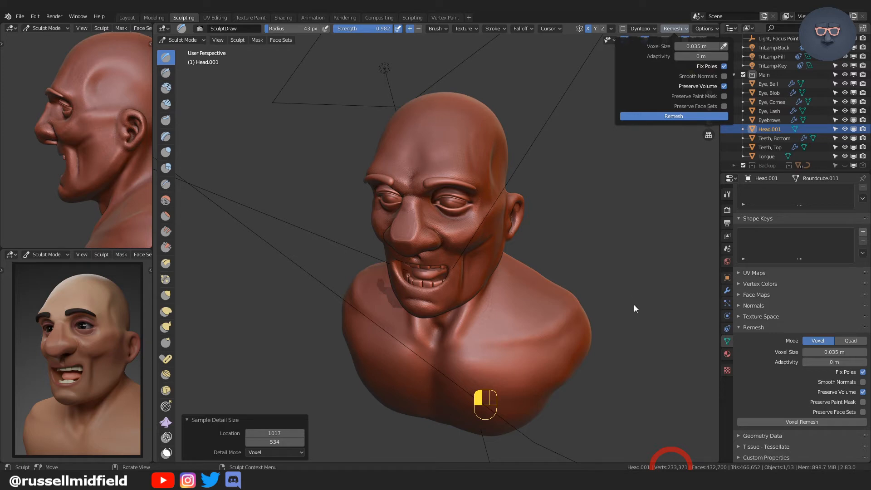
# Step: Examine the remeshed face's topology in Edit Mode, and the whole bust in rendered shading back in Sculpt Mode
pyautogui.moveTo(631, 304); pyautogui.dragTo(587, 284, button='middle')
pyautogui.scroll(4, 574, 277)
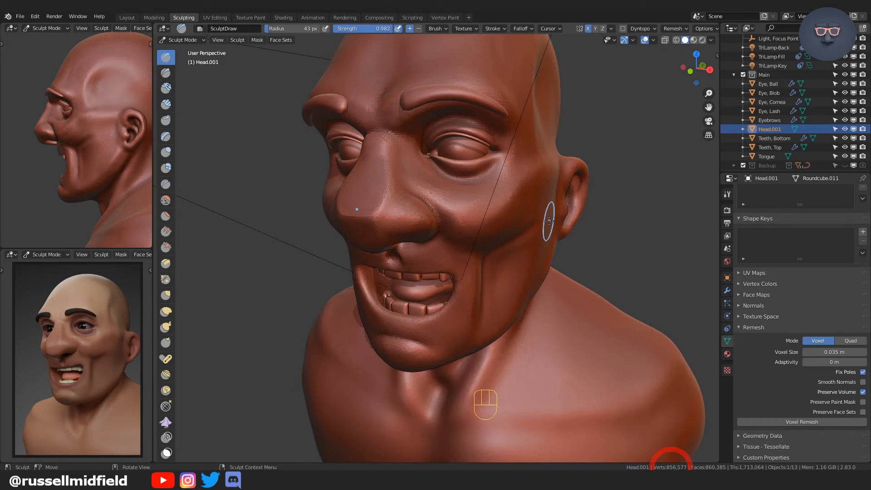
pyautogui.press('Tab')
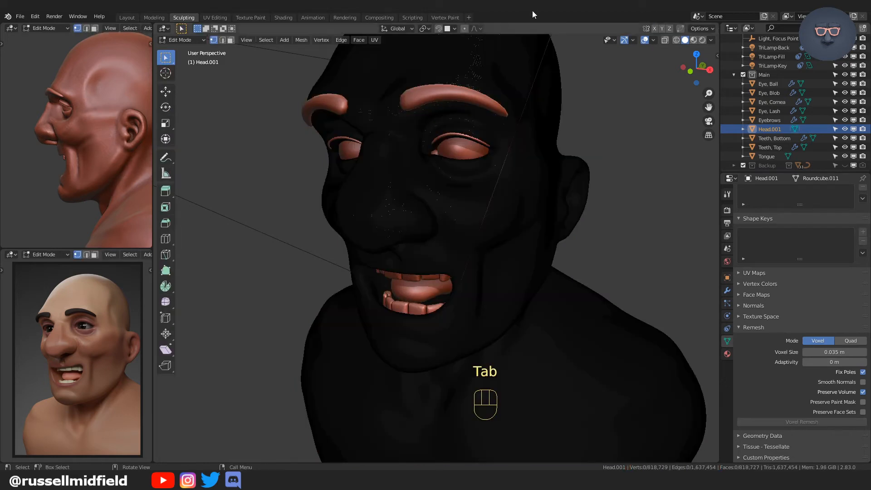
pyautogui.scroll(3, 561, 203)
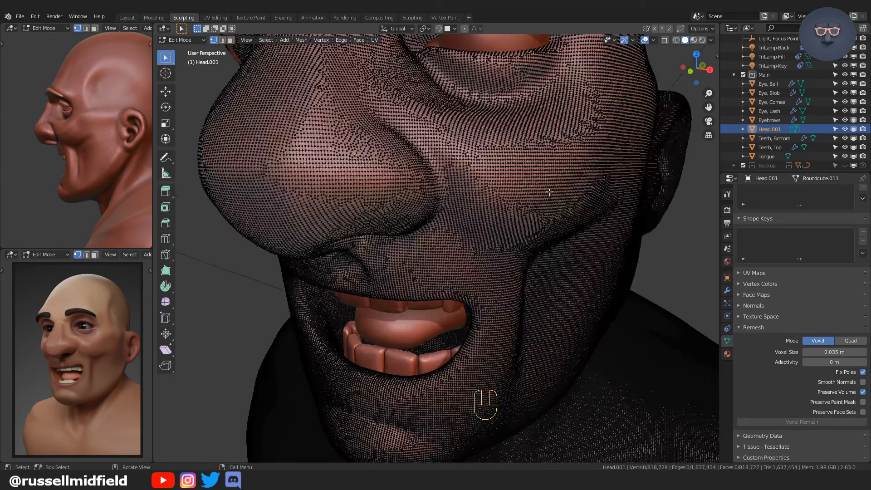
pyautogui.moveTo(548, 191)
pyautogui.keyDown('shift'); pyautogui.mouseDown(button='middle')
pyautogui.moveTo(559, 229)
pyautogui.moveTo(579, 229)
pyautogui.mouseUp(button='middle'); pyautogui.keyUp('shift')
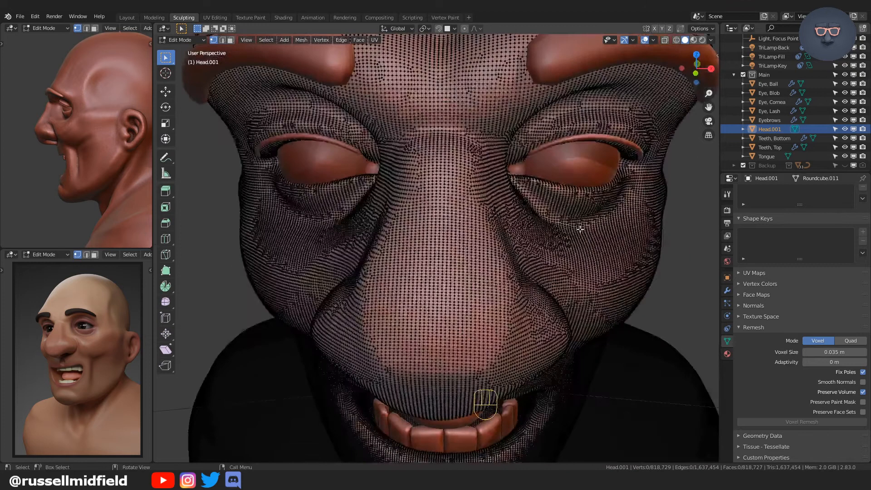
pyautogui.scroll(-3, 579, 230)
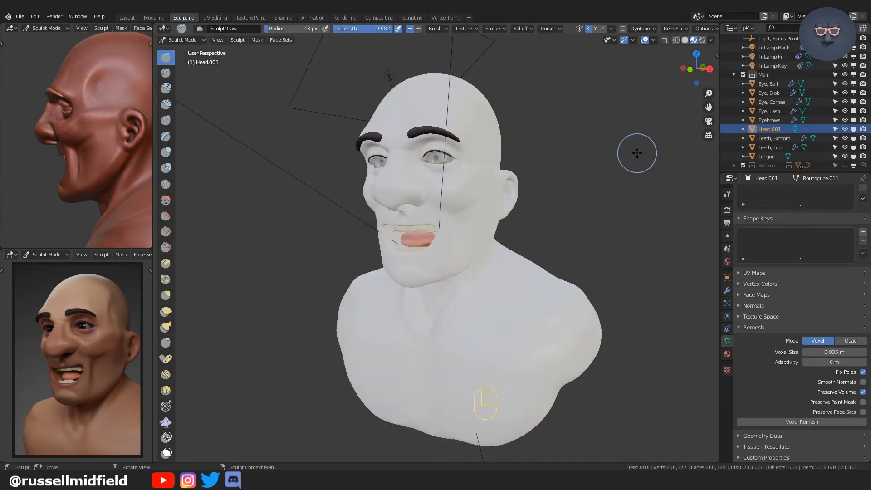
pyautogui.moveTo(612, 154); pyautogui.dragTo(623, 162, button='middle')
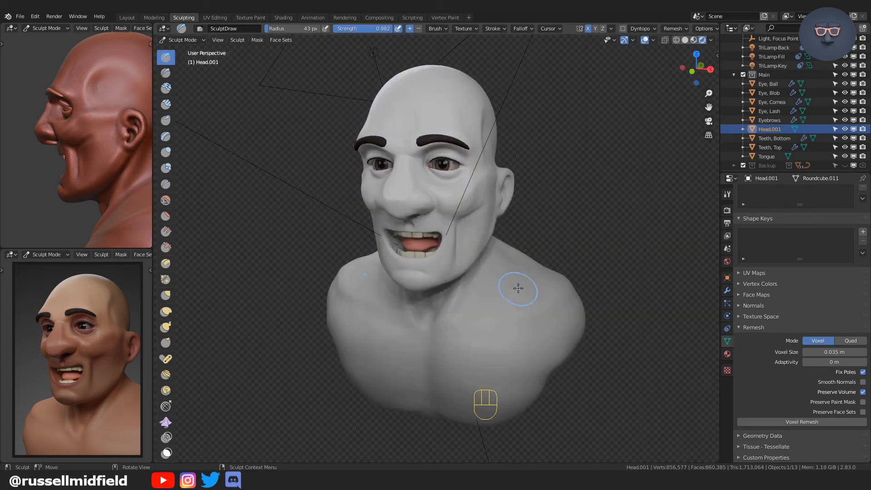
pyautogui.moveTo(518, 286)
pyautogui.mouseDown(button='middle')
pyautogui.moveTo(553, 283)
pyautogui.moveTo(495, 285)
pyautogui.moveTo(517, 292)
pyautogui.mouseUp(button='middle')
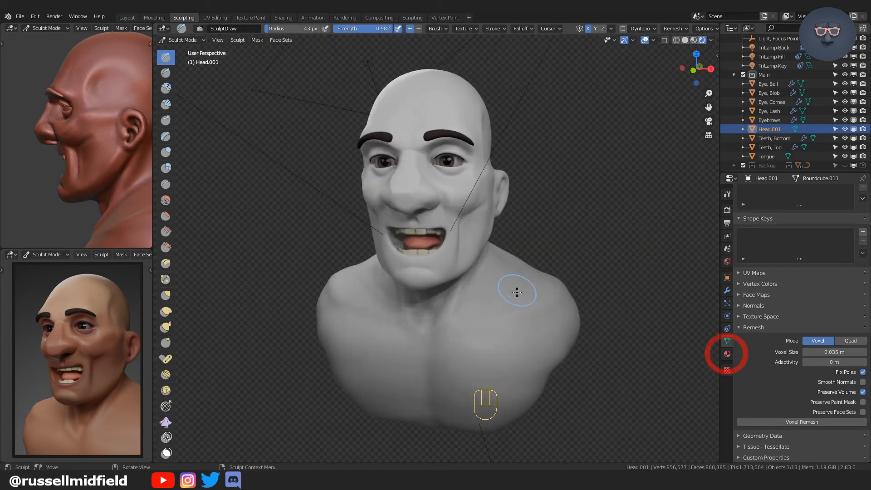
# Step: Create a new material on the head and name it Skin
pyautogui.click(726, 354)
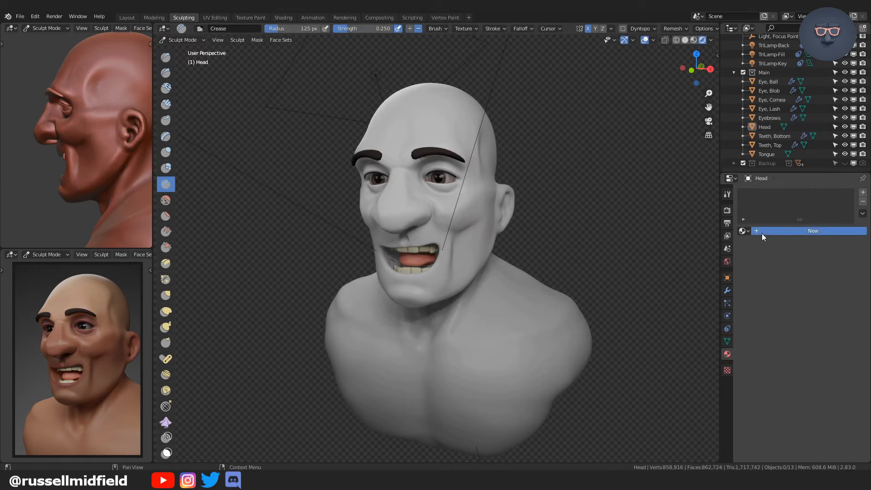
pyautogui.click(762, 233)
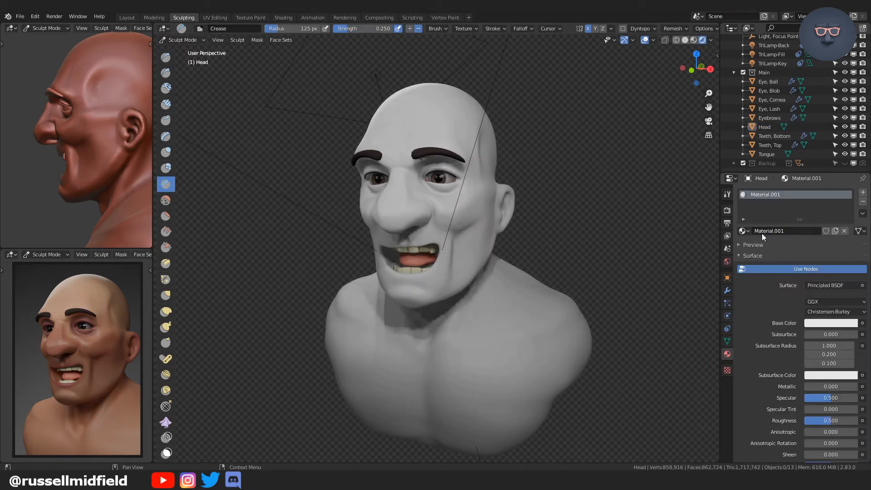
pyautogui.doubleClick(777, 195)
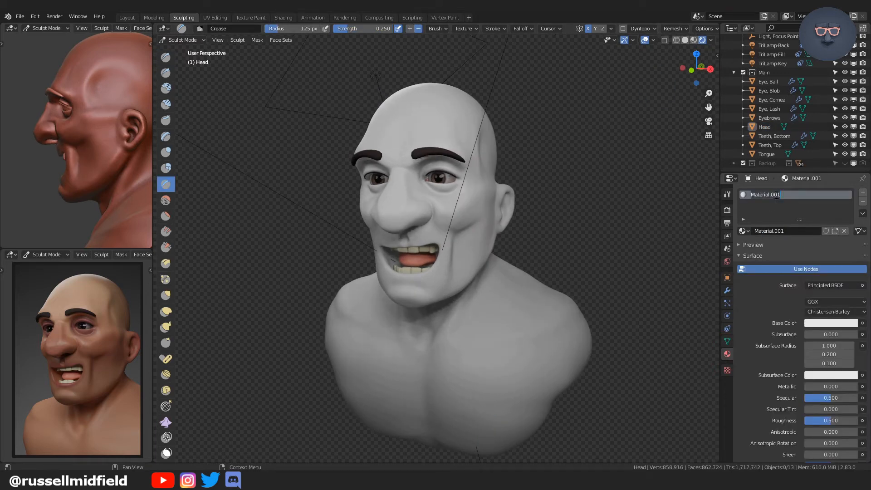
pyautogui.write('Skin')
pyautogui.press('Return')
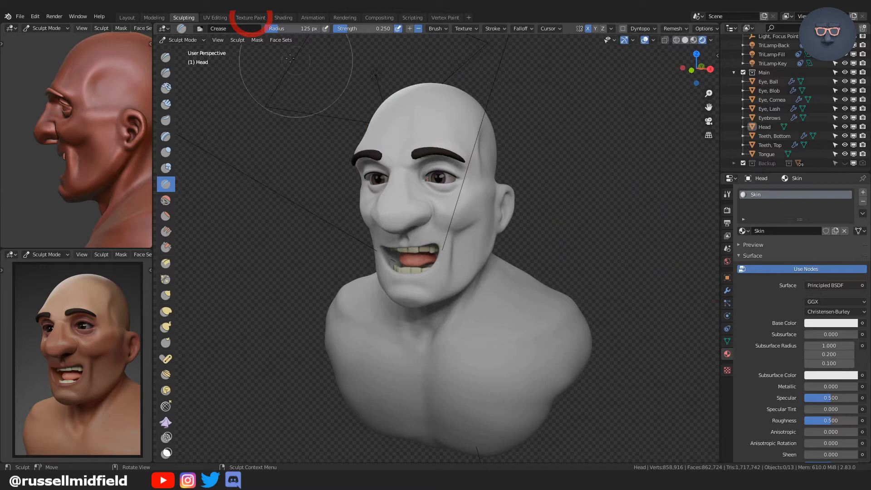
# Step: Switch to the Texture Paint workspace, change its image editor to the Shader Editor and hide that editor's sidebar
pyautogui.click(250, 18)
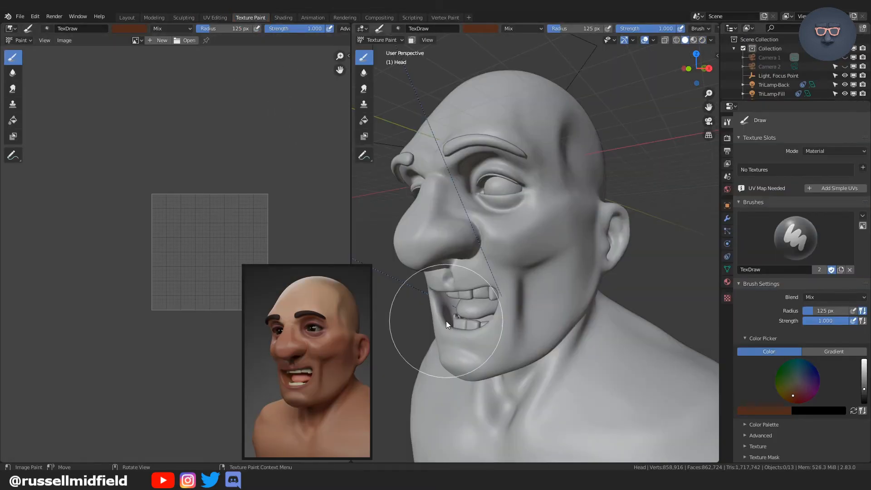
pyautogui.click(11, 29)
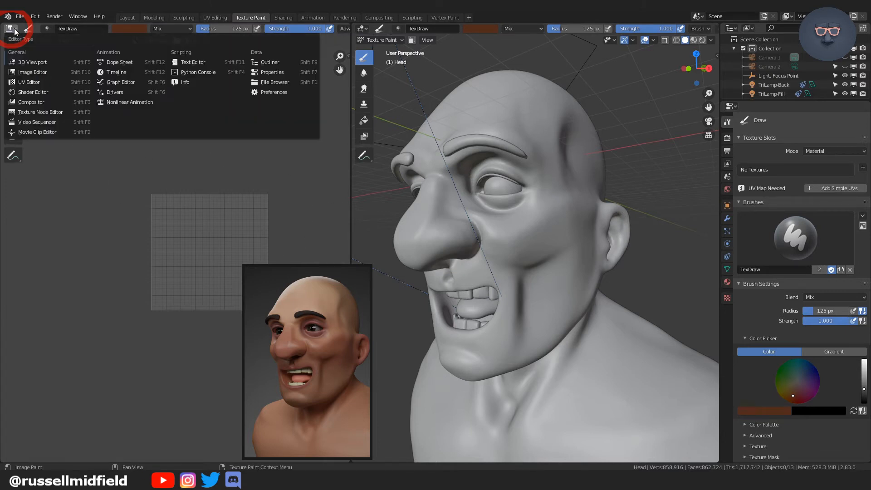
pyautogui.click(39, 94)
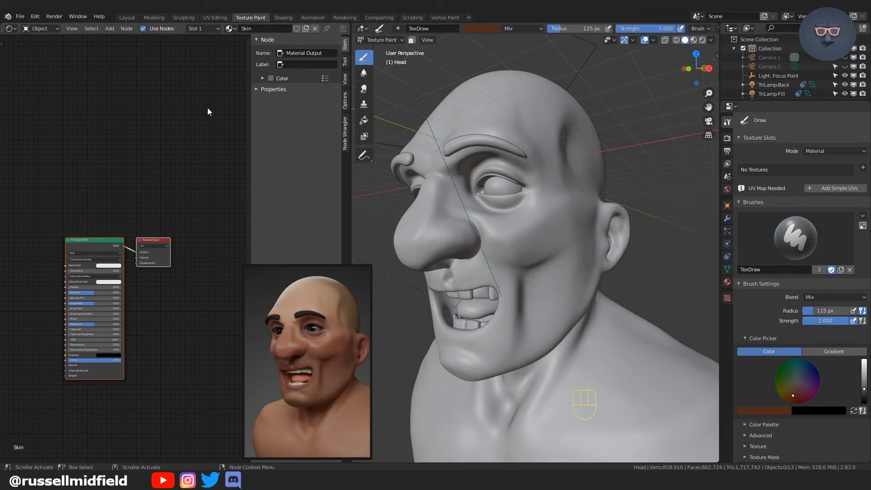
pyautogui.press('n')
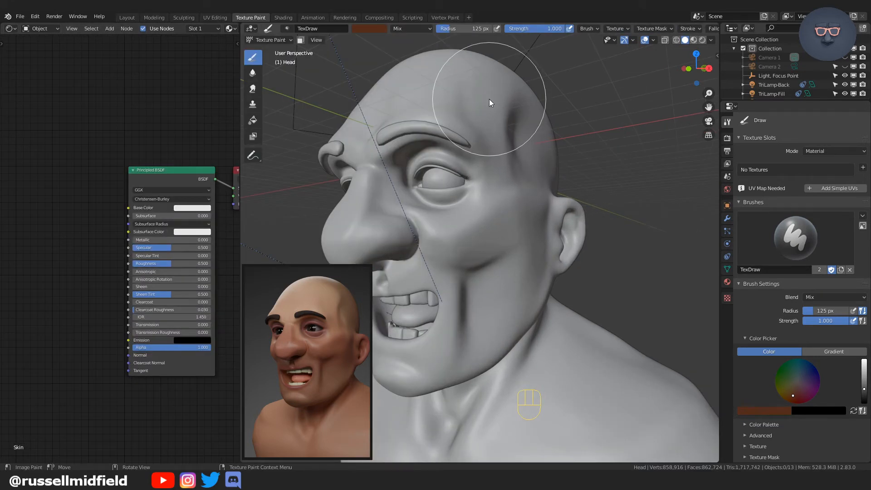
# Step: Check the bust in rendered shading, then leave the viewport in Material Preview shading with the face turned toward the front
pyautogui.click(694, 40)
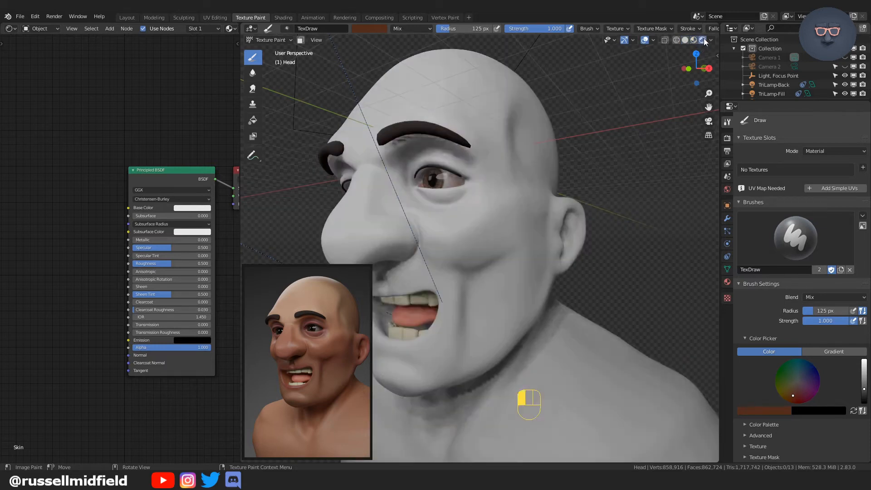
pyautogui.click(703, 40)
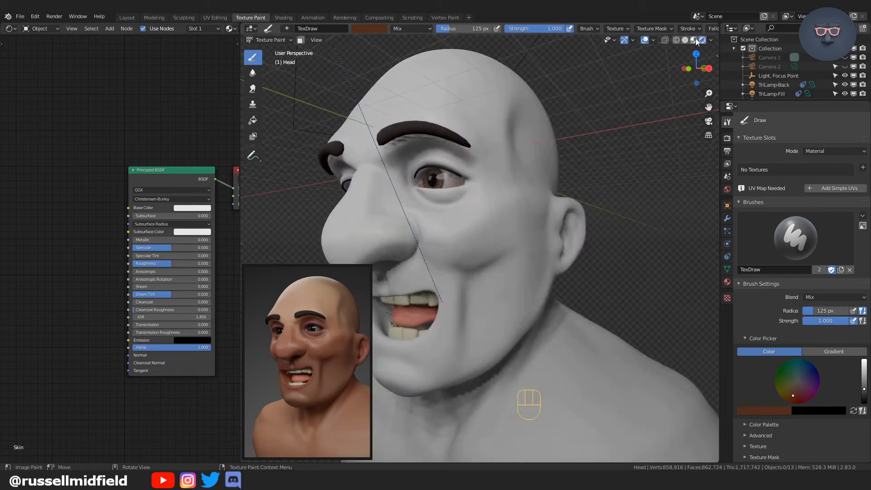
pyautogui.click(694, 39)
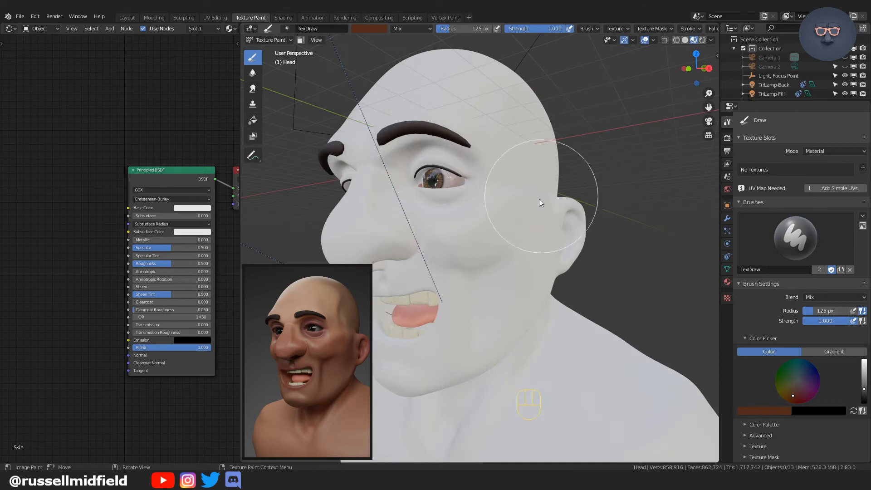
pyautogui.moveTo(530, 224); pyautogui.dragTo(568, 246, button='middle')
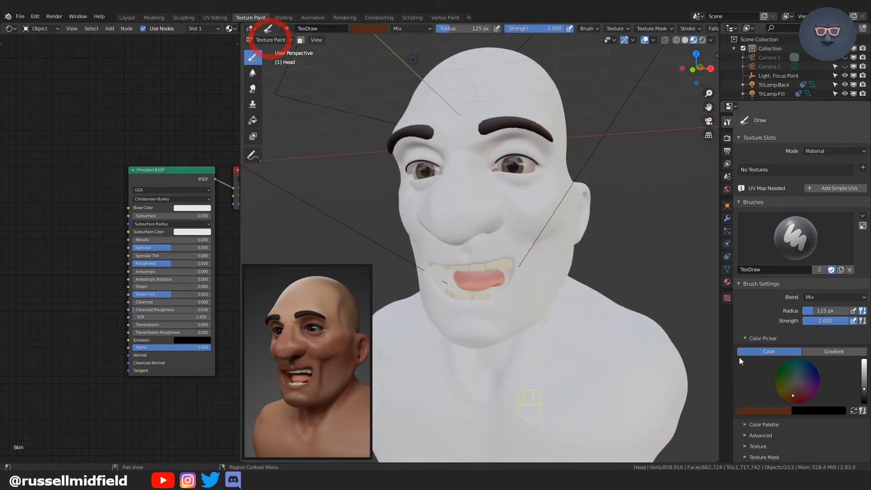
# Step: Switch the head to Vertex Paint mode and rename its vertex color layer to Skin
pyautogui.click(727, 269)
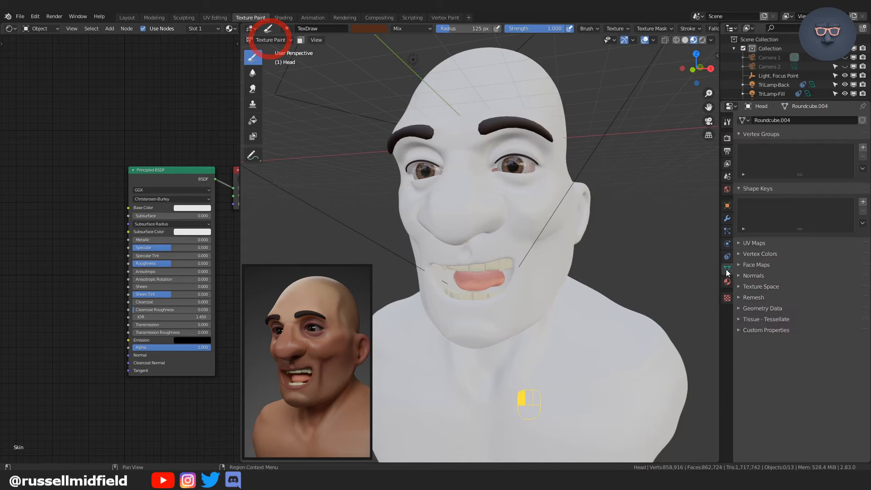
pyautogui.click(288, 40)
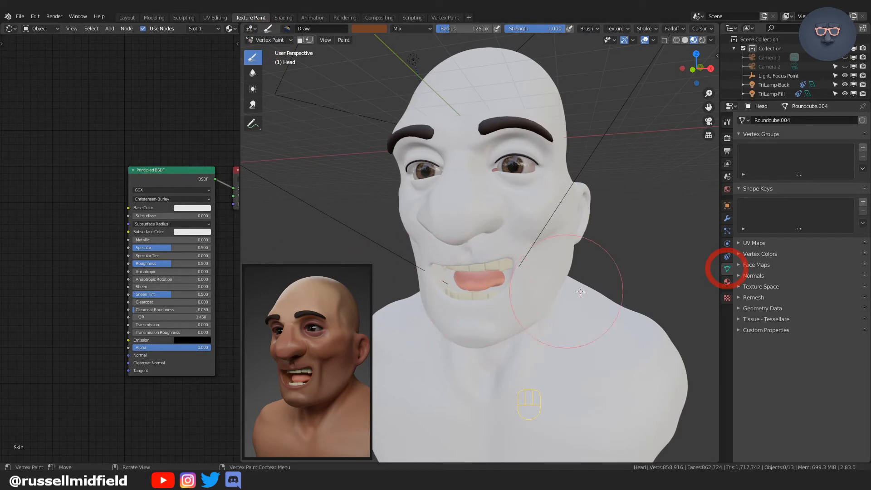
pyautogui.click(739, 255)
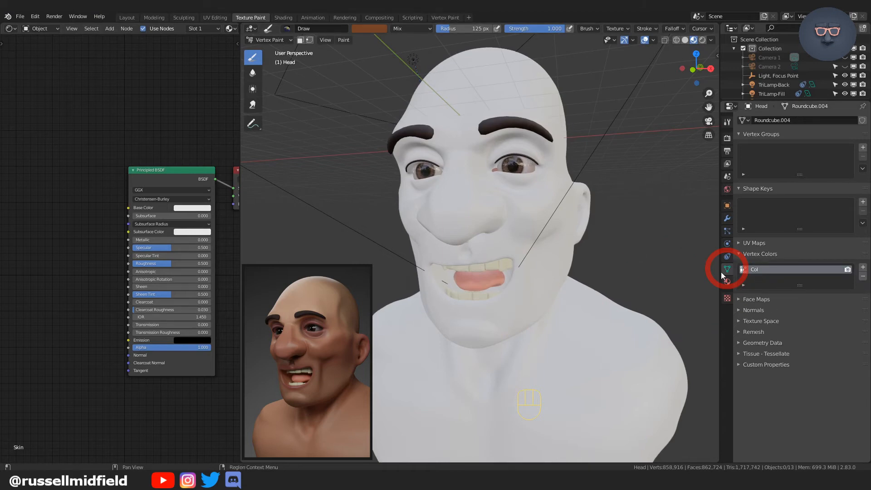
pyautogui.click(755, 270)
pyautogui.click(757, 269)
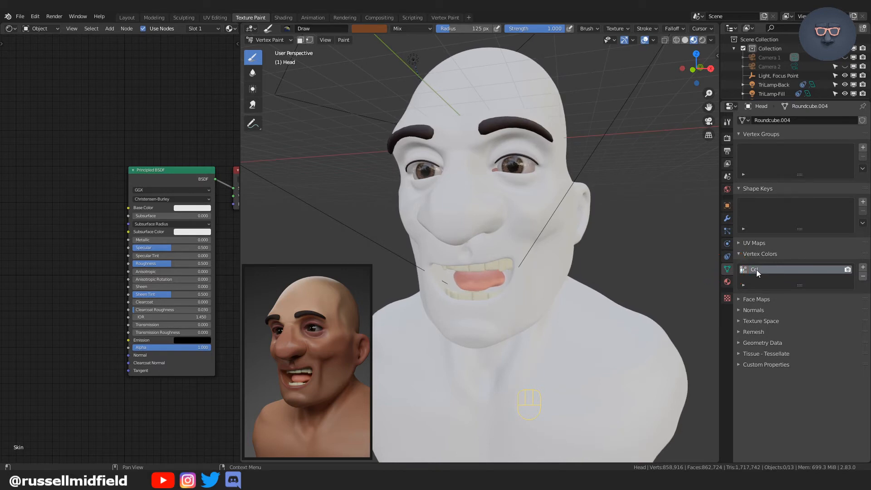
pyautogui.click(755, 269)
pyautogui.doubleClick(756, 269)
pyautogui.write('Skin')
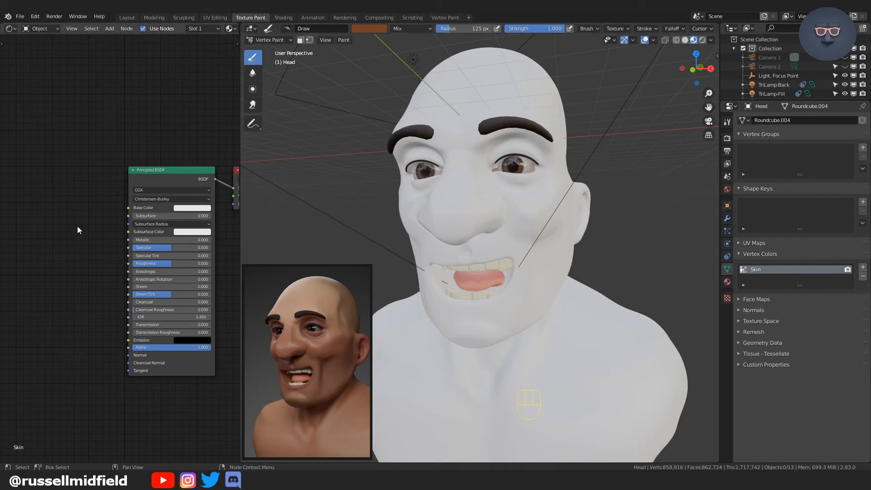
# Step: Add a Vertex Color node to the Skin material and place it before the Principled BSDF node
pyautogui.hotkey('shift', 'a')
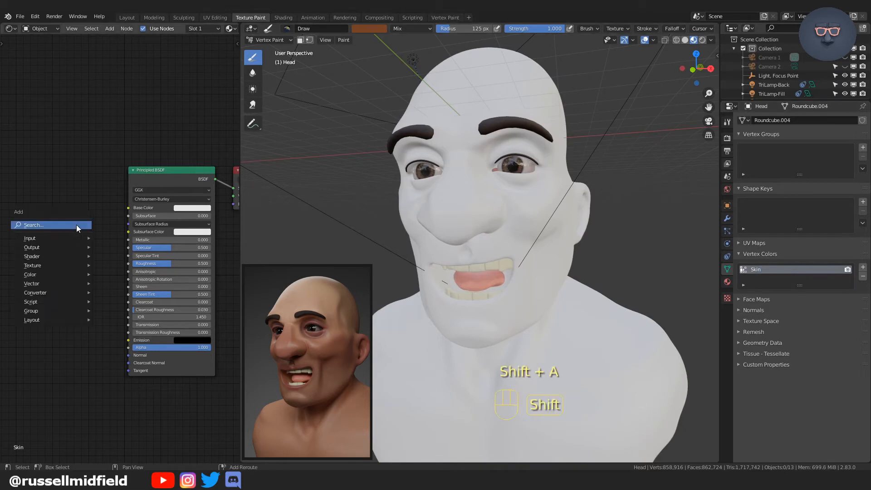
pyautogui.click(76, 224)
pyautogui.write('vert')
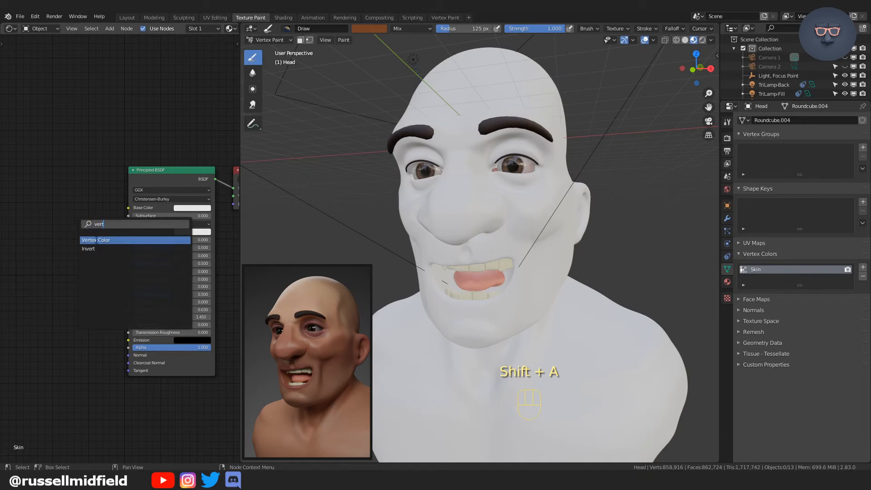
pyautogui.click(96, 240)
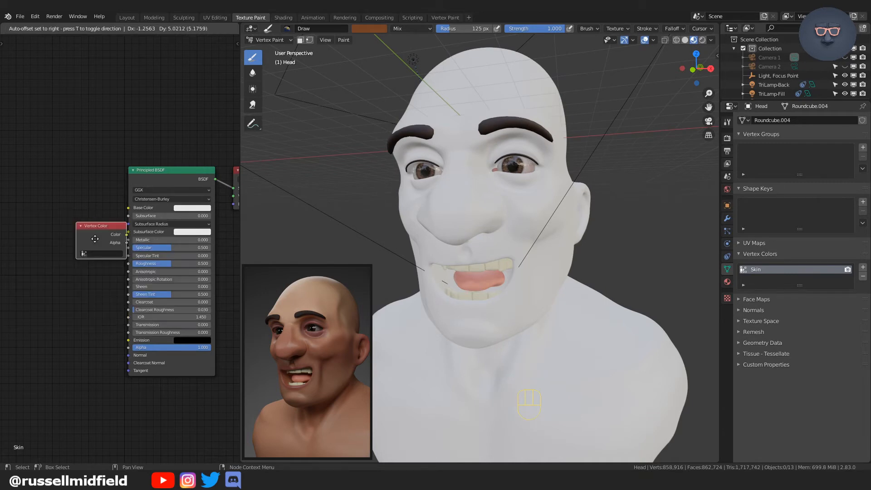
pyautogui.click(40, 199)
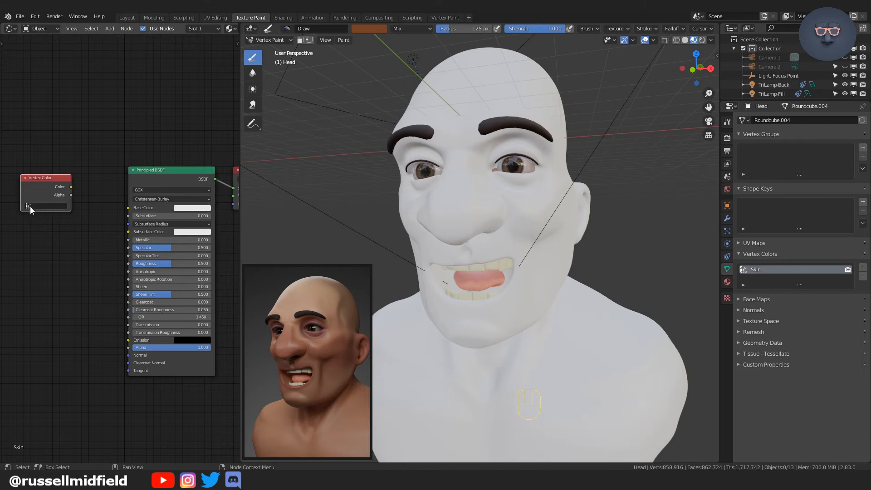
# Step: Assign the Skin layer to the Vertex Color node and connect its Color output to the Principled BSDF's Base Color
pyautogui.click(38, 206)
pyautogui.click(36, 216)
pyautogui.moveTo(71, 187); pyautogui.dragTo(127, 211)
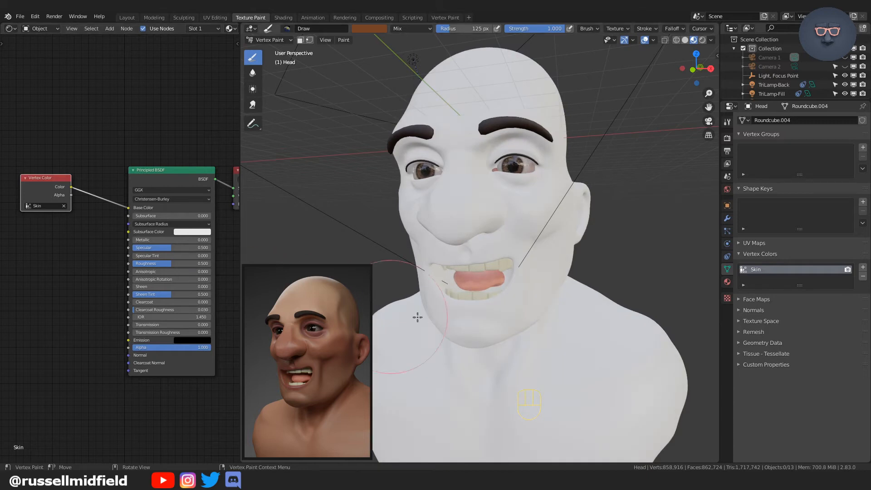
# Step: Choose a light peach skin tone as the brush color, fill the whole head with it and view the bust in rendered shading
pyautogui.press('Tab')
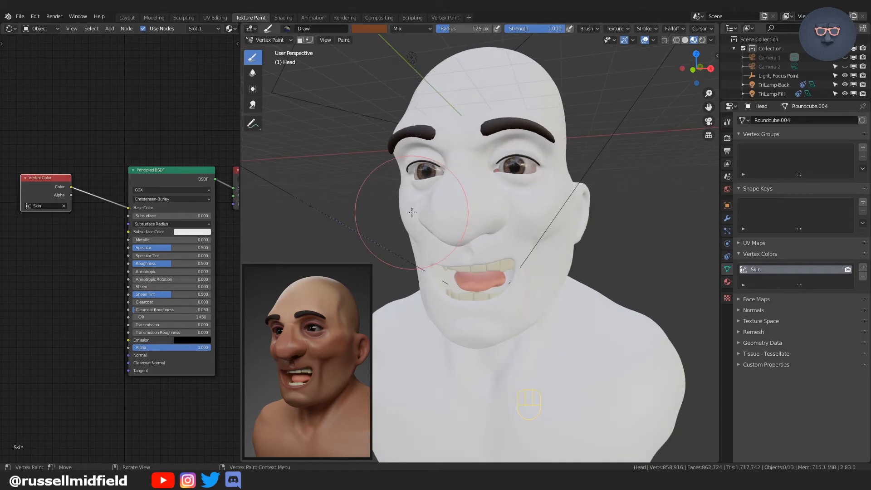
pyautogui.click(380, 27)
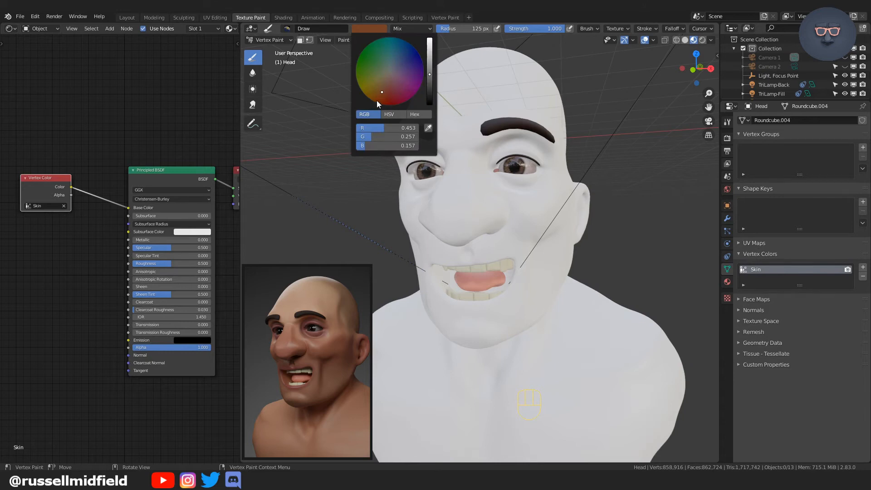
pyautogui.click(387, 88)
pyautogui.moveTo(430, 74); pyautogui.dragTo(430, 53)
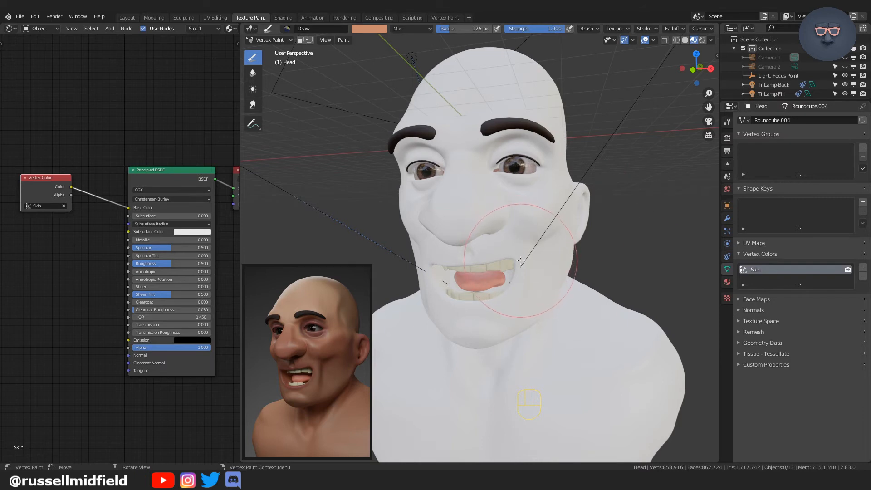
pyautogui.press('shift')
pyautogui.hotkey('shift', 'k')
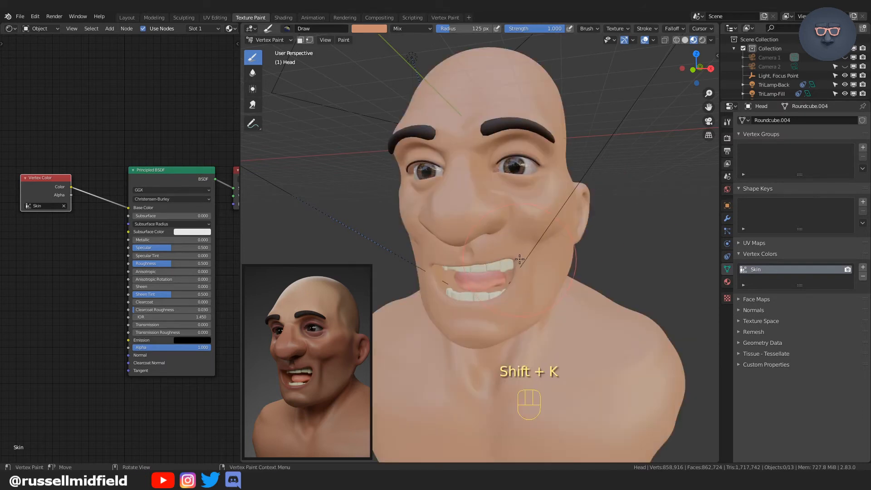
pyautogui.click(703, 40)
pyautogui.keyDown('ctrl'); pyautogui.moveTo(604, 181); pyautogui.dragTo(576, 169, button='middle'); pyautogui.keyUp('ctrl')
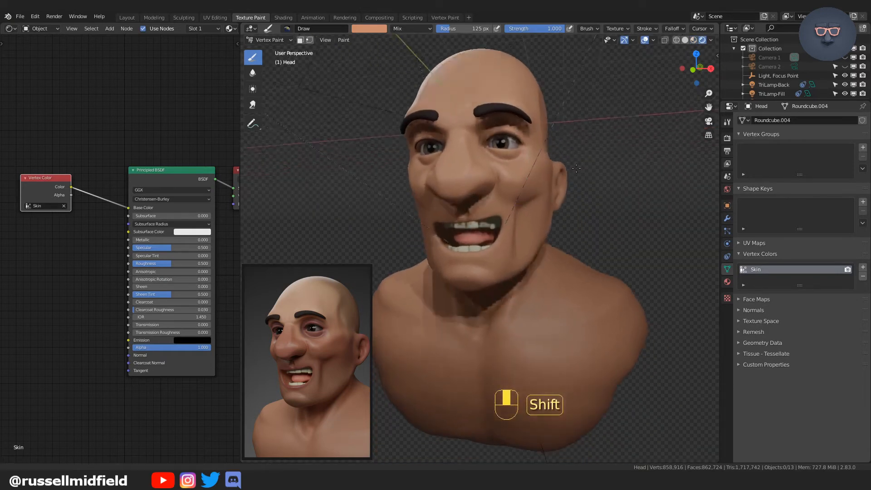
# Step: Create a new color palette for the Draw brush and add the current skin tone to it
pyautogui.click(727, 122)
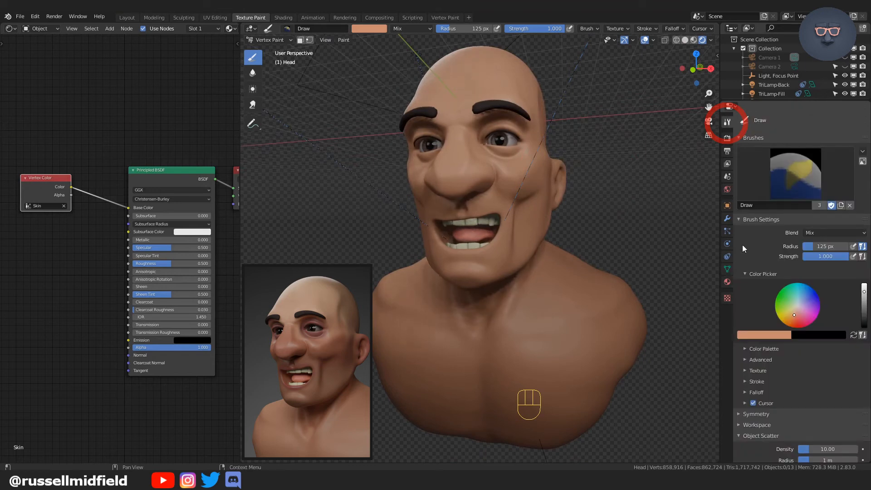
pyautogui.click(745, 349)
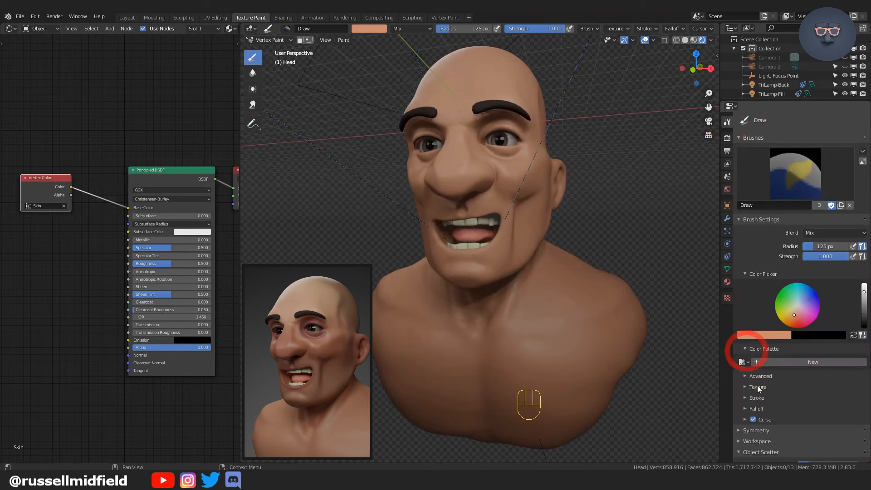
pyautogui.click(818, 363)
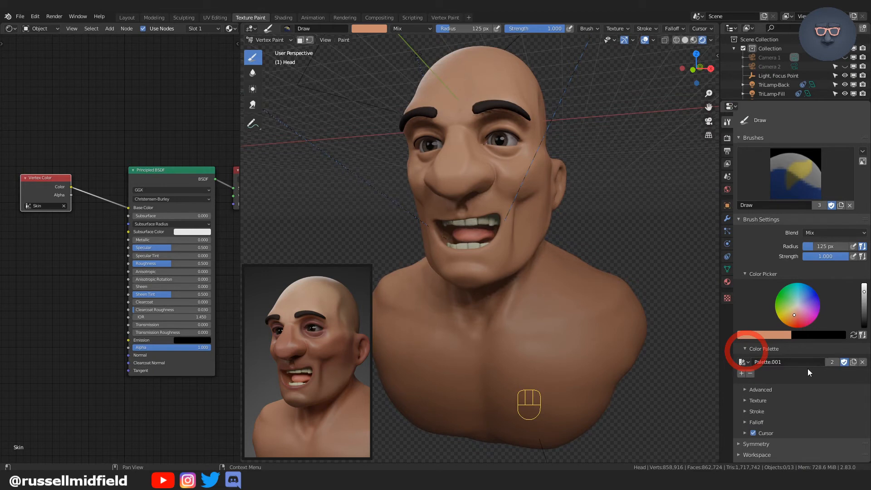
pyautogui.click(741, 374)
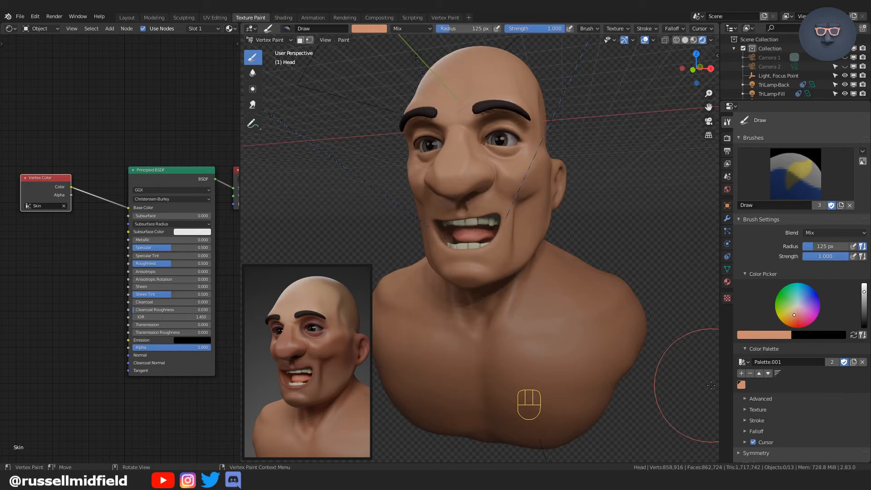
# Step: Return to Material Preview shading and set the brush color to a dark red of RGB 0.513, 0.182, 0.149
pyautogui.click(694, 40)
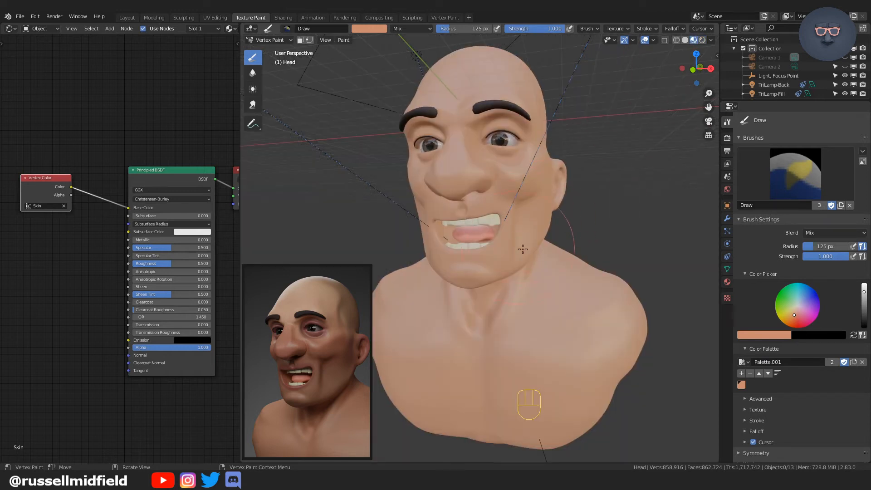
pyautogui.click(381, 29)
pyautogui.moveTo(390, 86); pyautogui.dragTo(387, 95)
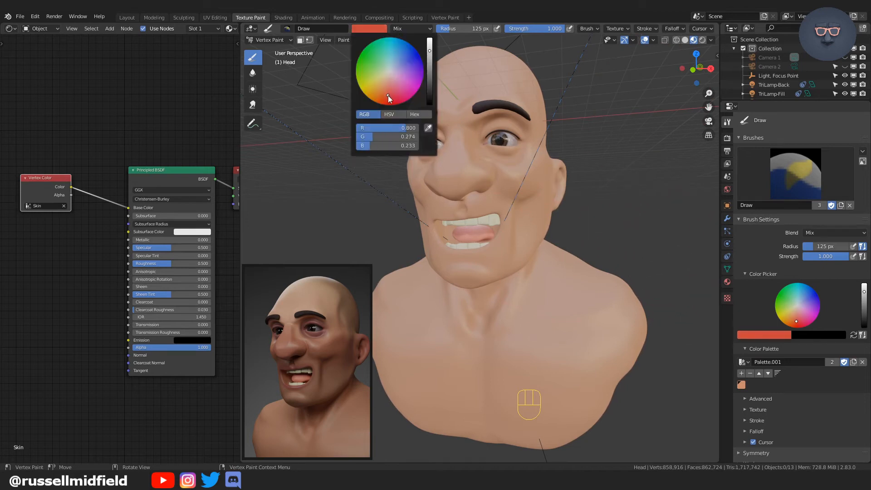
pyautogui.moveTo(429, 66); pyautogui.dragTo(429, 71)
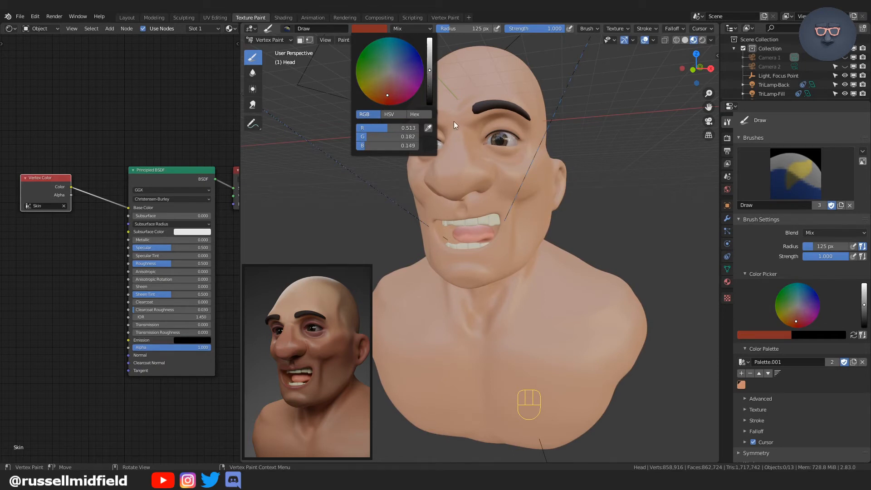
# Step: Reduce the Draw brush's radius to 82 px and set its strength to 0.5
pyautogui.moveTo(454, 121); pyautogui.dragTo(459, 191, button='middle')
pyautogui.press('f')
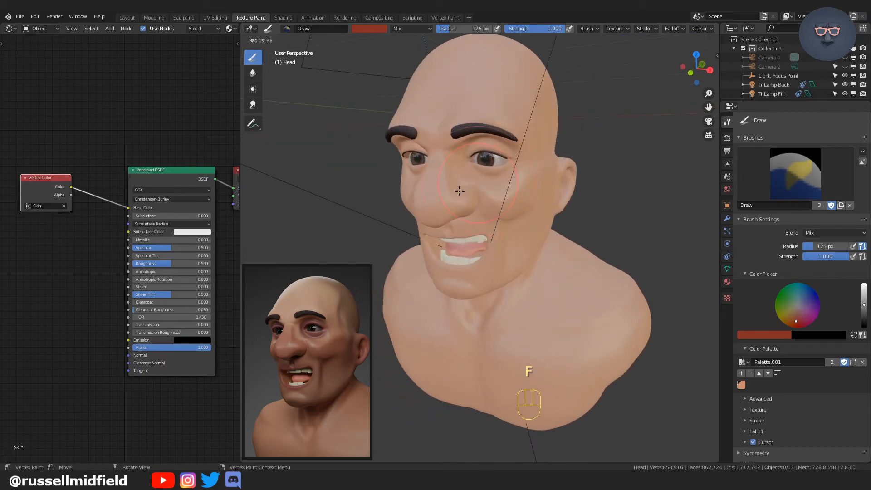
pyautogui.click(459, 191)
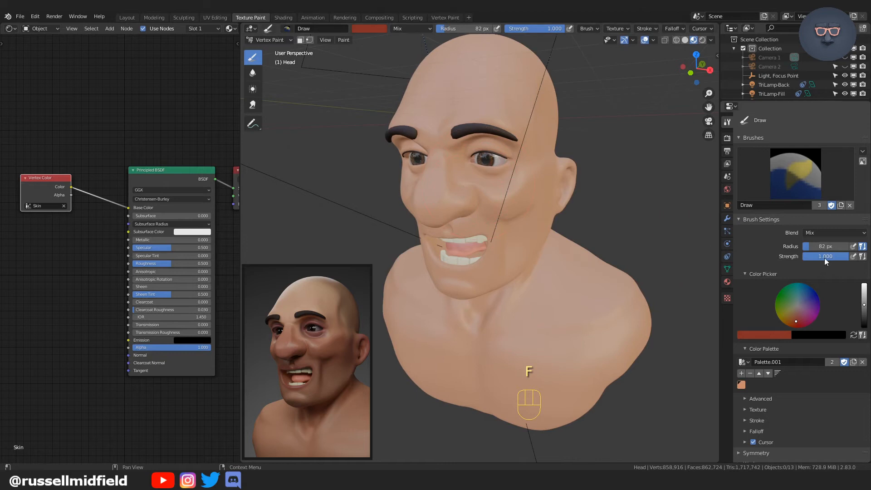
pyautogui.click(825, 257)
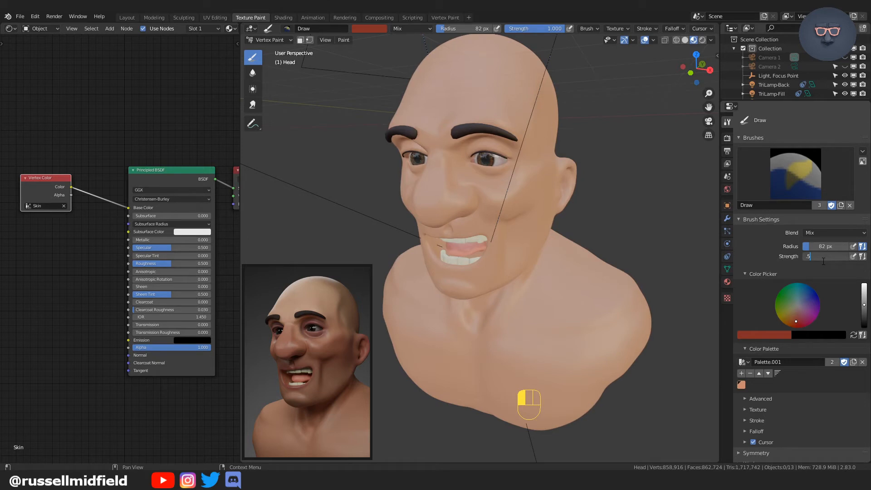
pyautogui.write('.5')
pyautogui.press('Return')
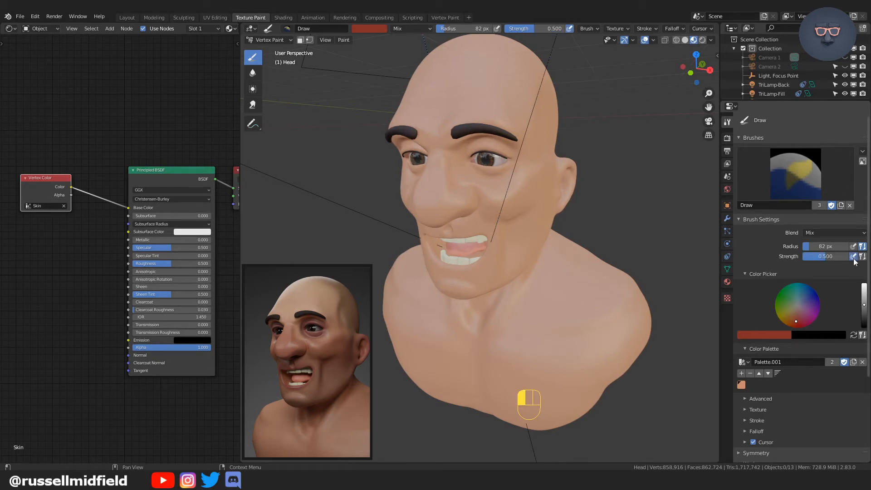
# Step: Expand and examine the Draw brush's stroke settings and falloff curve
pyautogui.scroll(-5, 832, 303)
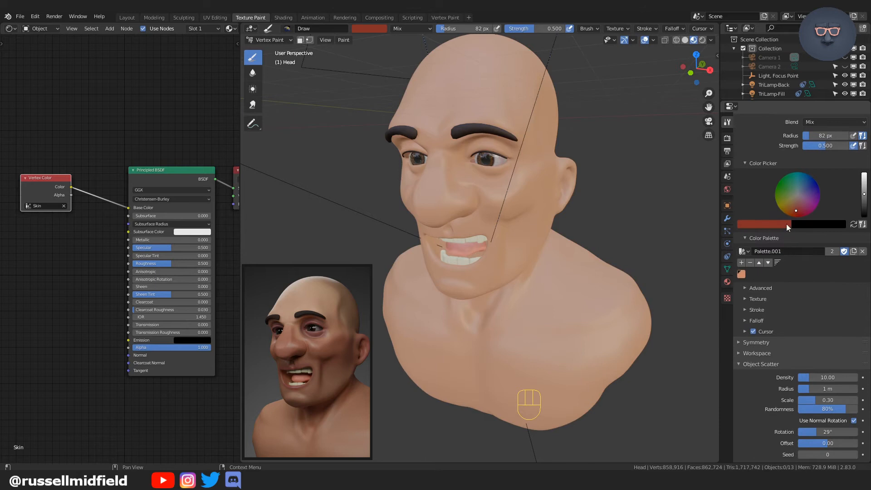
pyautogui.click(746, 309)
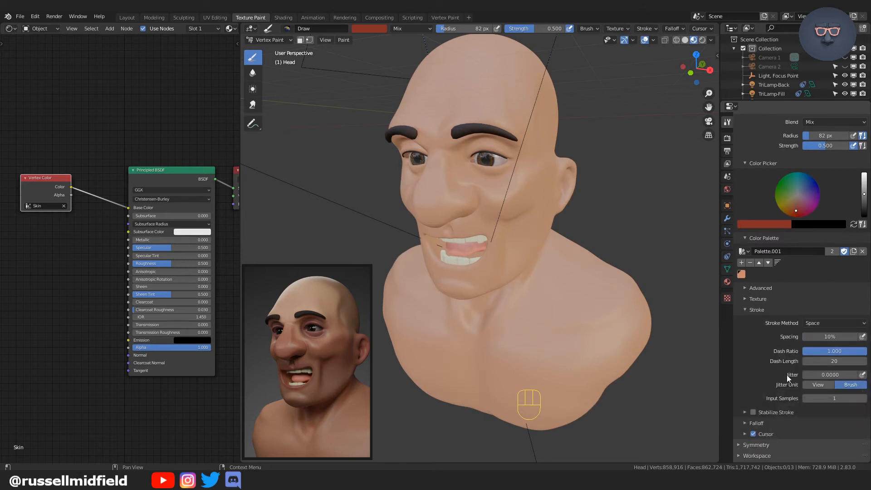
pyautogui.moveTo(787, 376); pyautogui.dragTo(791, 263, button='middle')
pyautogui.click(746, 321)
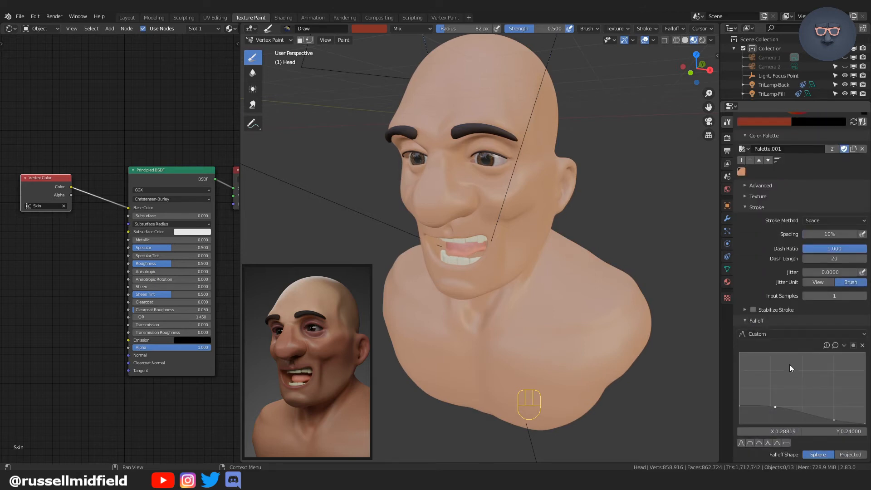
pyautogui.moveTo(789, 364); pyautogui.dragTo(774, 230, button='middle')
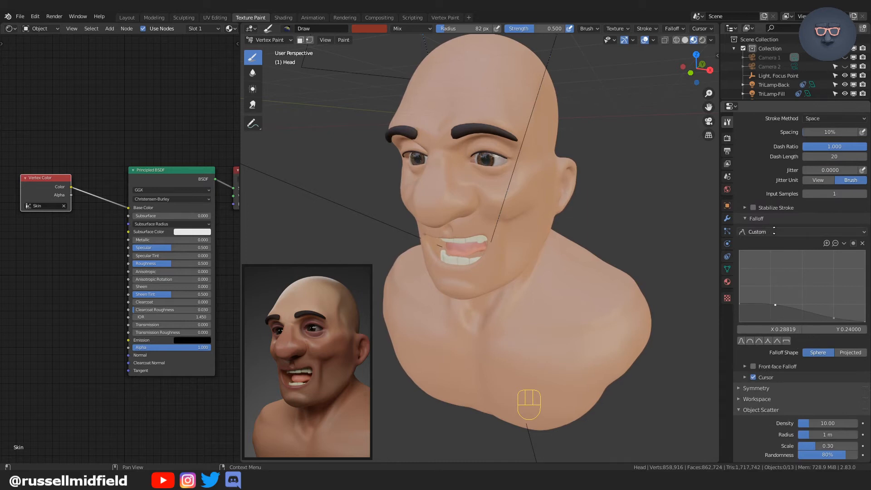
pyautogui.scroll(8, 780, 345)
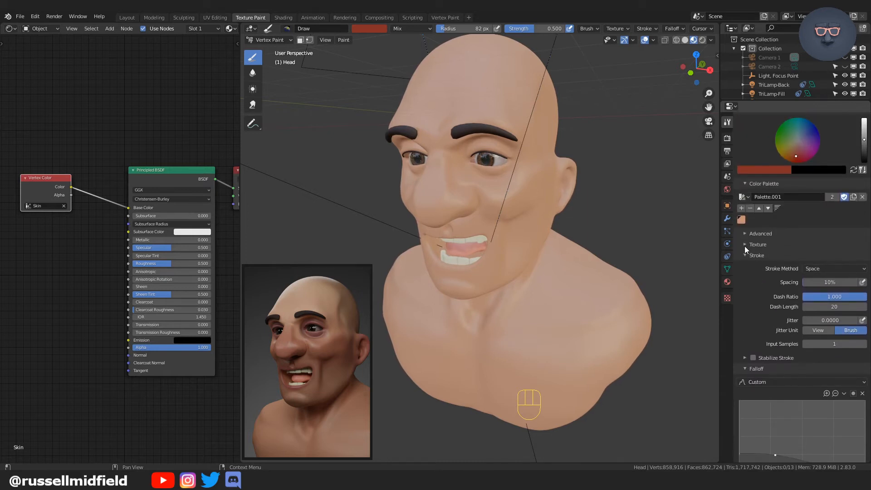
# Step: Set the Draw brush's radius to 77 px and expand its texture and symmetry settings
pyautogui.click(745, 244)
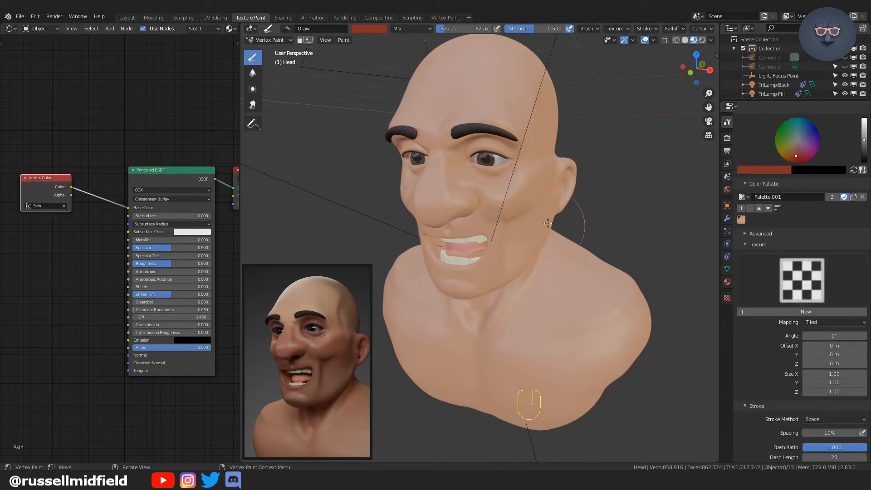
pyautogui.moveTo(500, 180); pyautogui.dragTo(439, 228, button='middle')
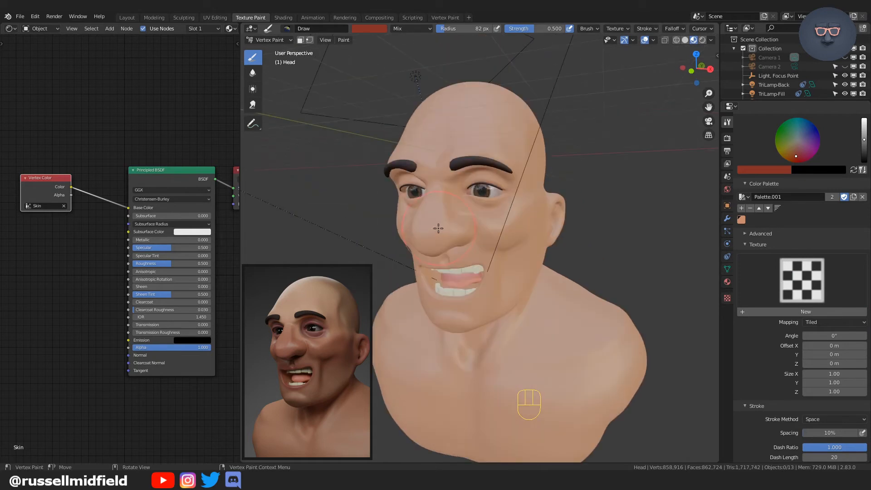
pyautogui.press('f')
pyautogui.click(436, 232)
pyautogui.moveTo(437, 226)
pyautogui.mouseDown()
pyautogui.moveTo(450, 217)
pyautogui.moveTo(522, 237)
pyautogui.mouseUp()
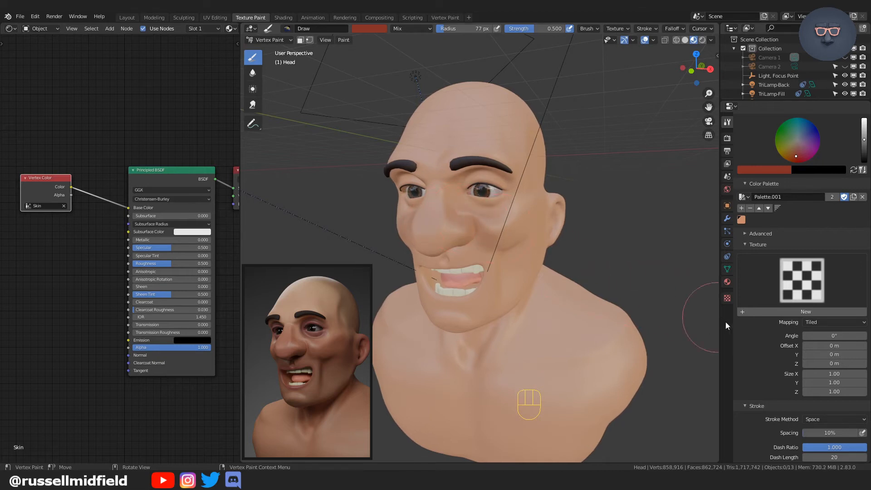
pyautogui.scroll(-6, 769, 242)
pyautogui.scroll(-10, 769, 242)
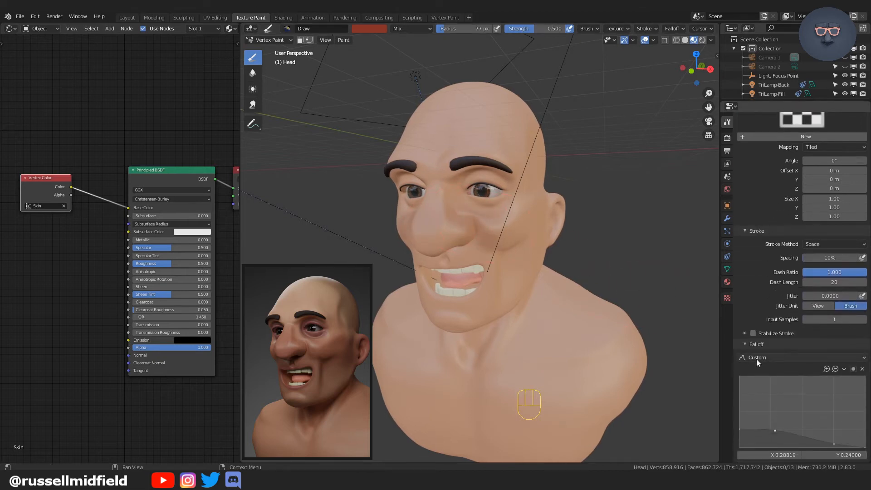
pyautogui.click(739, 343)
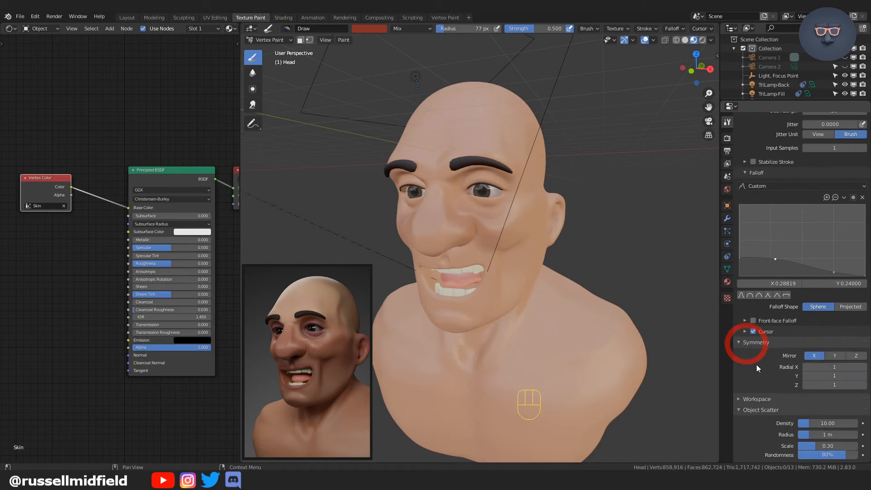
# Step: Paint the dark red tone over the nose, cheeks and ears with the 77 px Draw brush
pyautogui.moveTo(574, 307); pyautogui.dragTo(454, 217, button='middle')
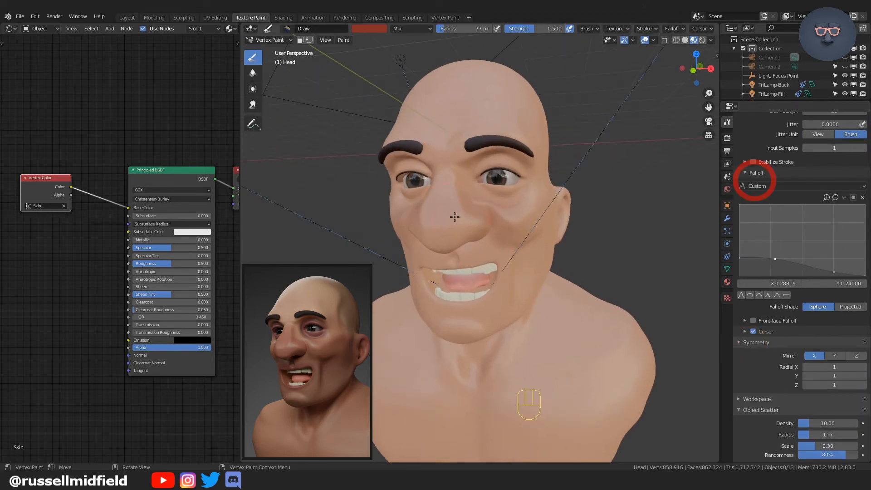
pyautogui.moveTo(442, 221)
pyautogui.mouseDown()
pyautogui.moveTo(457, 214)
pyautogui.moveTo(573, 231)
pyautogui.mouseUp()
pyautogui.moveTo(574, 232); pyautogui.dragTo(494, 202, button='middle')
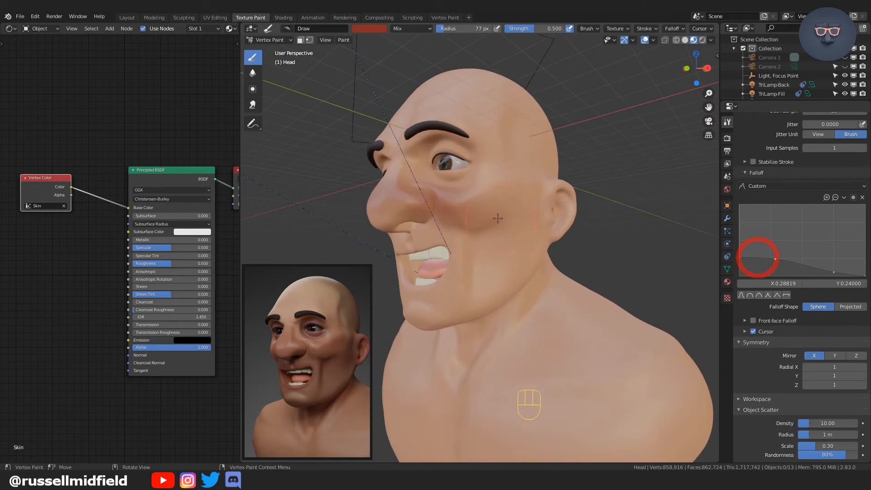
pyautogui.moveTo(492, 200)
pyautogui.mouseDown()
pyautogui.moveTo(509, 195)
pyautogui.moveTo(481, 241)
pyautogui.moveTo(541, 204)
pyautogui.moveTo(557, 217)
pyautogui.moveTo(567, 212)
pyautogui.moveTo(564, 224)
pyautogui.moveTo(573, 199)
pyautogui.moveTo(563, 192)
pyautogui.moveTo(572, 186)
pyautogui.moveTo(556, 233)
pyautogui.moveTo(567, 207)
pyautogui.moveTo(561, 187)
pyautogui.mouseUp()
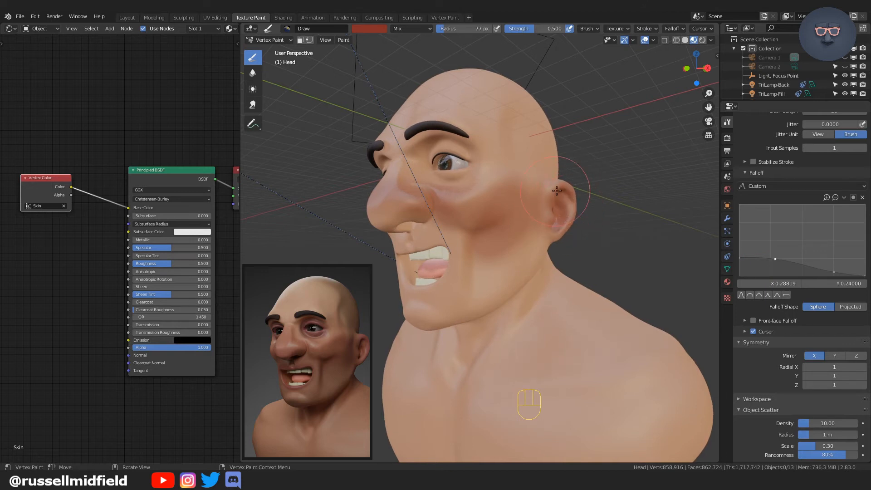
pyautogui.moveTo(561, 183); pyautogui.dragTo(532, 200, button='middle')
pyautogui.moveTo(516, 211)
pyautogui.mouseDown()
pyautogui.moveTo(507, 232)
pyautogui.moveTo(460, 212)
pyautogui.moveTo(457, 196)
pyautogui.mouseUp()
# Step: Reduce the brush radius to 62 px and paint red shading around the eyes on the upper and lower lids
pyautogui.moveTo(462, 200)
pyautogui.mouseDown(button='middle')
pyautogui.moveTo(509, 215)
pyautogui.moveTo(498, 179)
pyautogui.moveTo(498, 205)
pyautogui.moveTo(511, 198)
pyautogui.mouseUp(button='middle')
pyautogui.press('f')
pyautogui.click(495, 207)
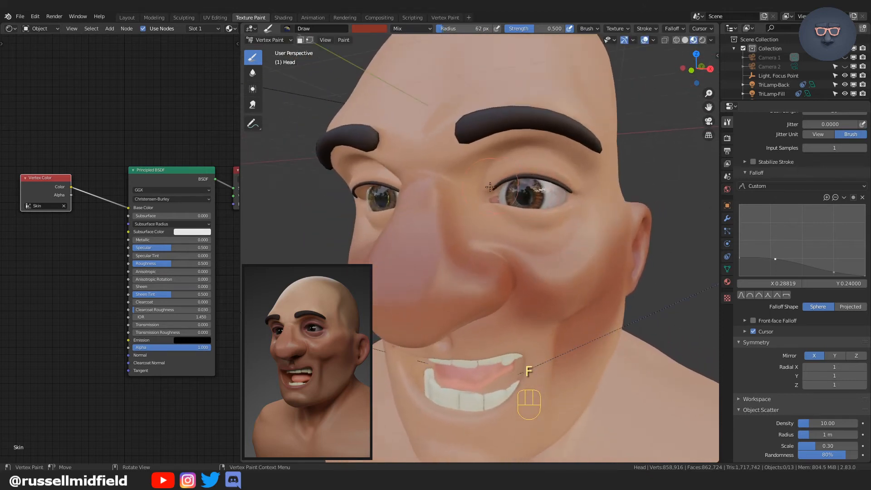
pyautogui.moveTo(515, 172)
pyautogui.mouseDown()
pyautogui.moveTo(551, 174)
pyautogui.moveTo(574, 187)
pyautogui.mouseUp()
pyautogui.moveTo(508, 202)
pyautogui.mouseDown()
pyautogui.moveTo(498, 183)
pyautogui.moveTo(492, 204)
pyautogui.moveTo(520, 218)
pyautogui.moveTo(578, 196)
pyautogui.moveTo(573, 188)
pyautogui.mouseUp()
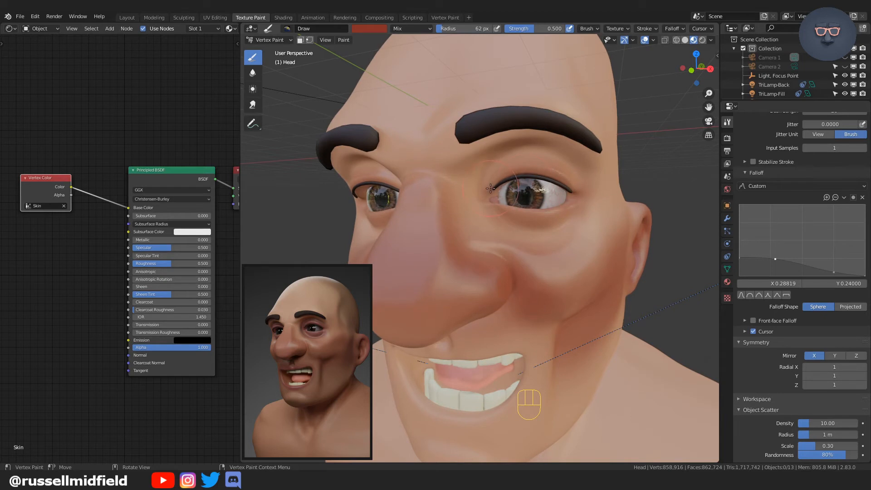
pyautogui.moveTo(490, 188)
pyautogui.mouseDown()
pyautogui.moveTo(496, 175)
pyautogui.moveTo(554, 171)
pyautogui.moveTo(571, 198)
pyautogui.mouseUp()
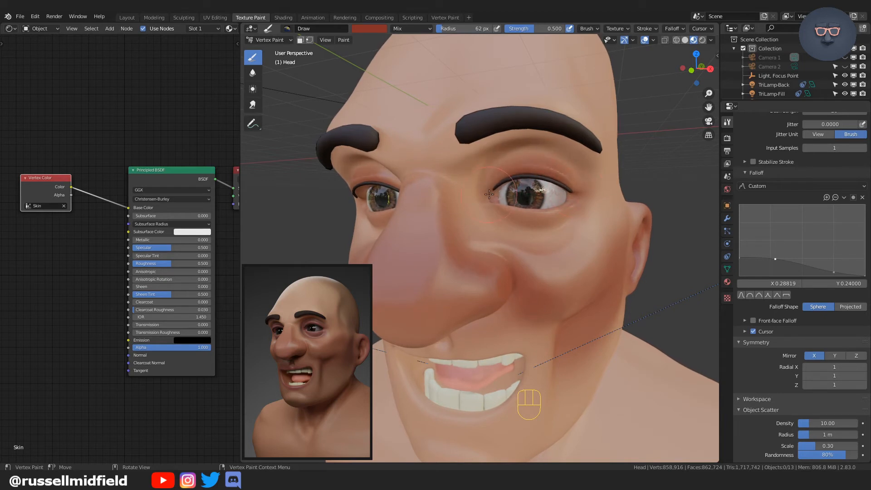
pyautogui.moveTo(492, 202)
pyautogui.mouseDown()
pyautogui.moveTo(538, 225)
pyautogui.moveTo(585, 195)
pyautogui.mouseUp()
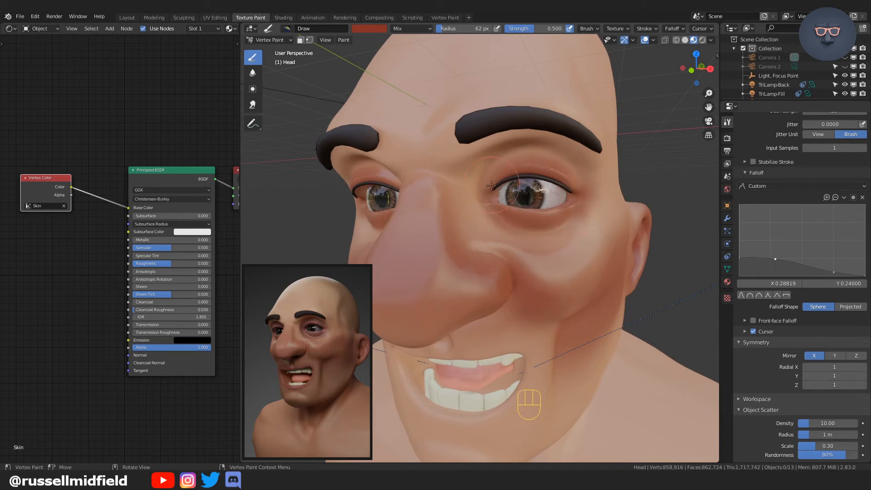
# Step: Reduce the brush radius to 37 px and paint the lips around the open mouth in dark red
pyautogui.keyDown('shift'); pyautogui.scroll(-6, 509, 186); pyautogui.keyUp('shift')
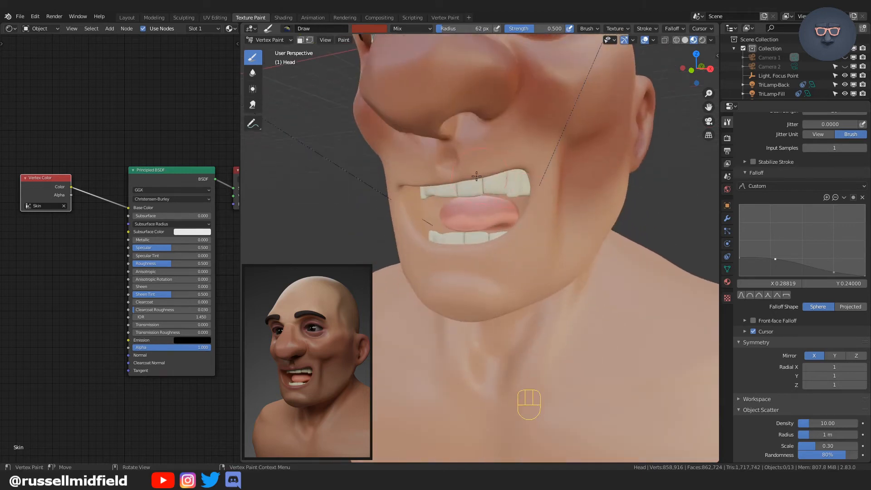
pyautogui.press('f')
pyautogui.click(453, 180)
pyautogui.moveTo(450, 180)
pyautogui.mouseDown()
pyautogui.moveTo(520, 169)
pyautogui.moveTo(533, 200)
pyautogui.moveTo(511, 233)
pyautogui.moveTo(472, 251)
pyautogui.moveTo(447, 249)
pyautogui.moveTo(457, 252)
pyautogui.moveTo(496, 248)
pyautogui.moveTo(531, 204)
pyautogui.moveTo(535, 186)
pyautogui.moveTo(501, 164)
pyautogui.moveTo(445, 179)
pyautogui.mouseUp()
pyautogui.moveTo(445, 179)
pyautogui.keyDown('ctrl'); pyautogui.mouseDown(button='middle')
pyautogui.moveTo(454, 195)
pyautogui.moveTo(525, 214)
pyautogui.moveTo(499, 172)
pyautogui.moveTo(452, 132)
pyautogui.mouseUp(button='middle'); pyautogui.keyUp('ctrl')
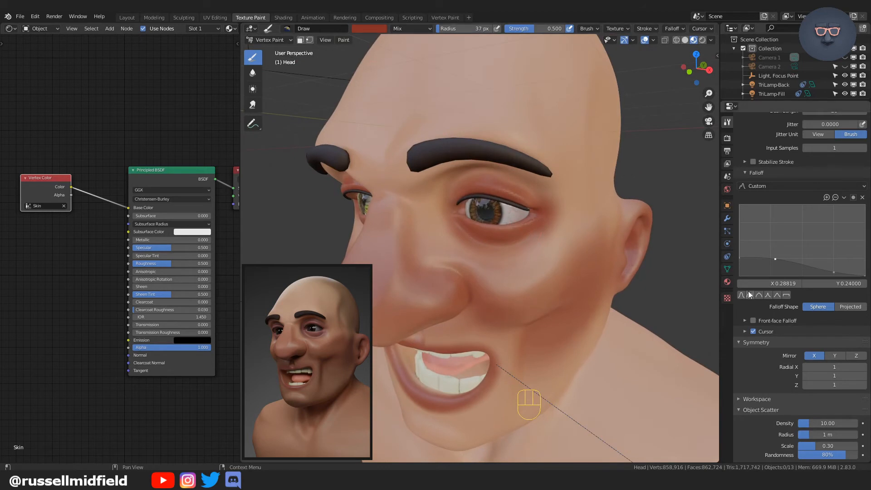
# Step: Add the dark red to the color palette and change the brush color to a dark purple of RGB 0.267, 0.121, 0.257
pyautogui.scroll(10, 785, 357)
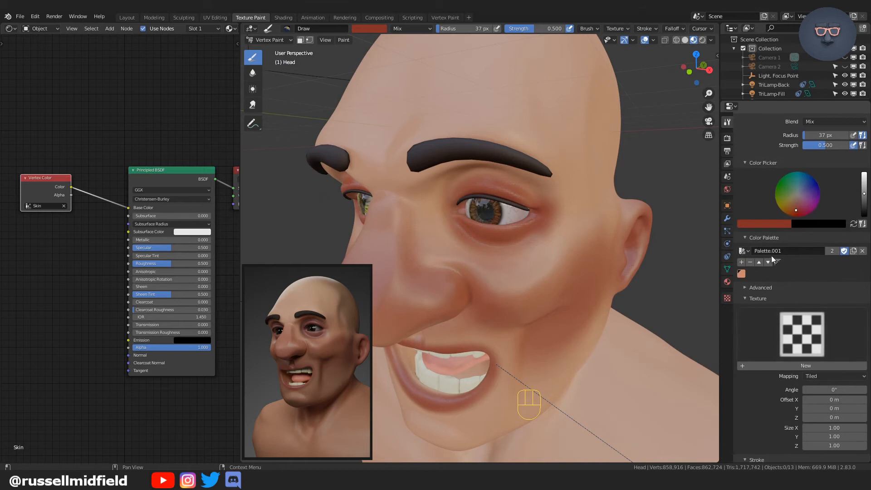
pyautogui.scroll(3, 771, 255)
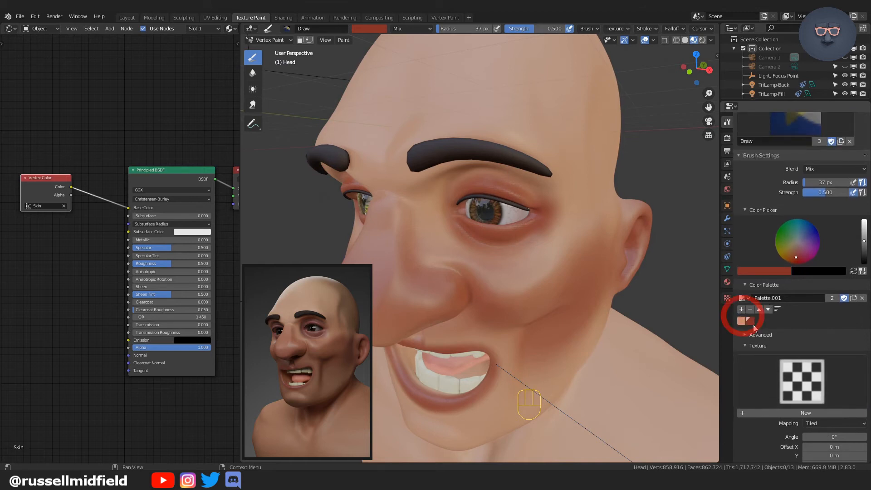
pyautogui.click(373, 28)
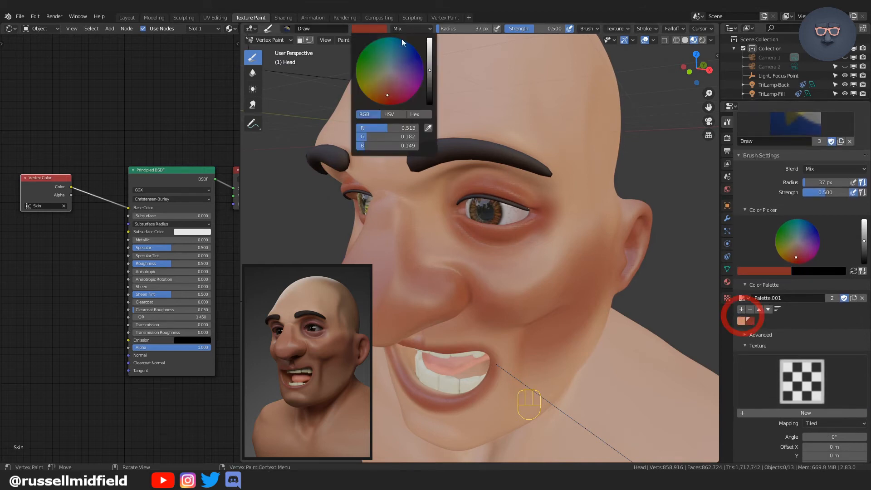
pyautogui.click(405, 81)
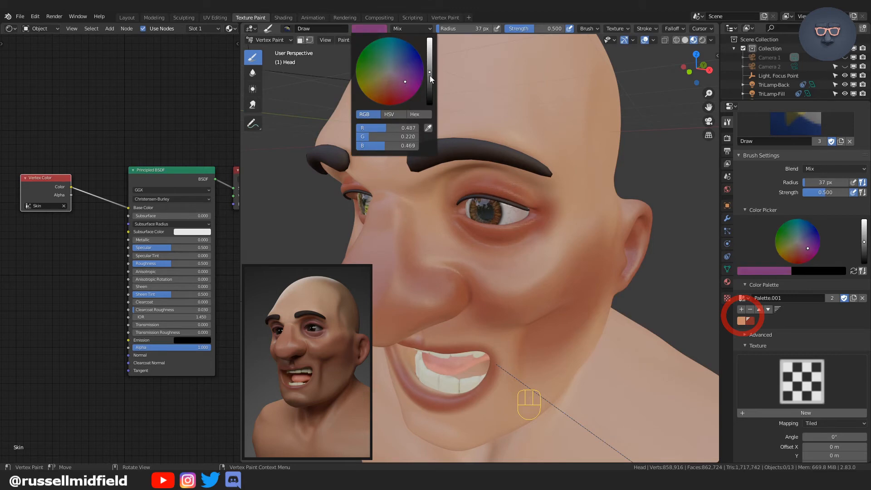
pyautogui.moveTo(430, 76); pyautogui.dragTo(429, 89)
# Step: Paint dark purple shading around the eyelids and eye sockets, enlarging the brush radius from 37 to 55 px for the outer areas
pyautogui.keyDown('ctrl'); pyautogui.moveTo(551, 204); pyautogui.dragTo(490, 165, button='middle'); pyautogui.keyUp('ctrl')
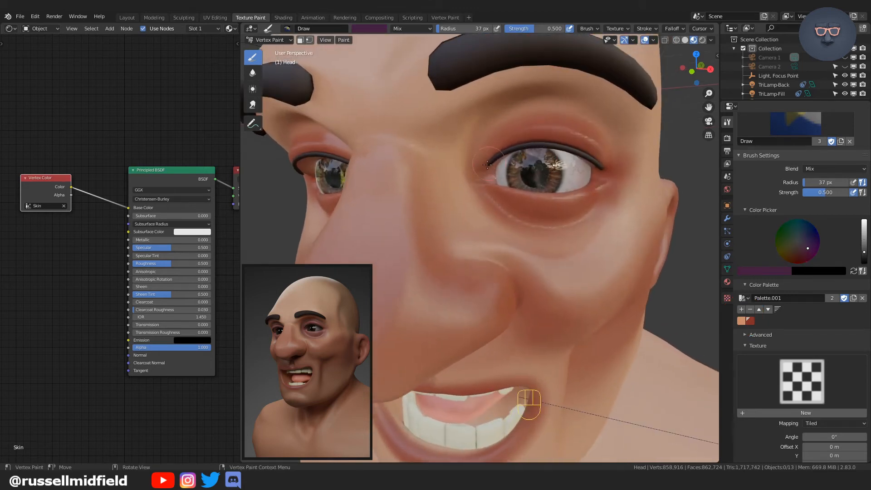
pyautogui.moveTo(497, 156)
pyautogui.mouseDown()
pyautogui.moveTo(526, 142)
pyautogui.moveTo(572, 146)
pyautogui.moveTo(601, 163)
pyautogui.moveTo(541, 139)
pyautogui.moveTo(487, 168)
pyautogui.moveTo(497, 156)
pyautogui.mouseUp()
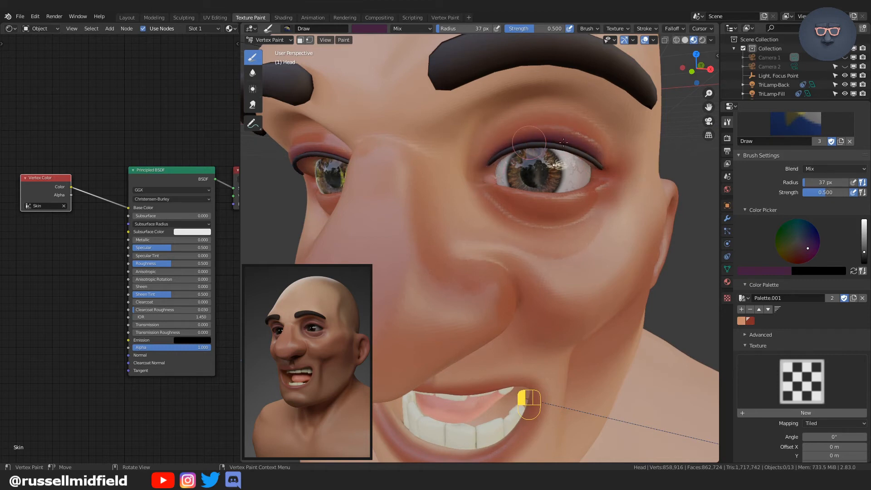
pyautogui.moveTo(563, 143); pyautogui.dragTo(603, 171)
pyautogui.moveTo(503, 186)
pyautogui.mouseDown()
pyautogui.moveTo(511, 200)
pyautogui.moveTo(583, 191)
pyautogui.mouseUp()
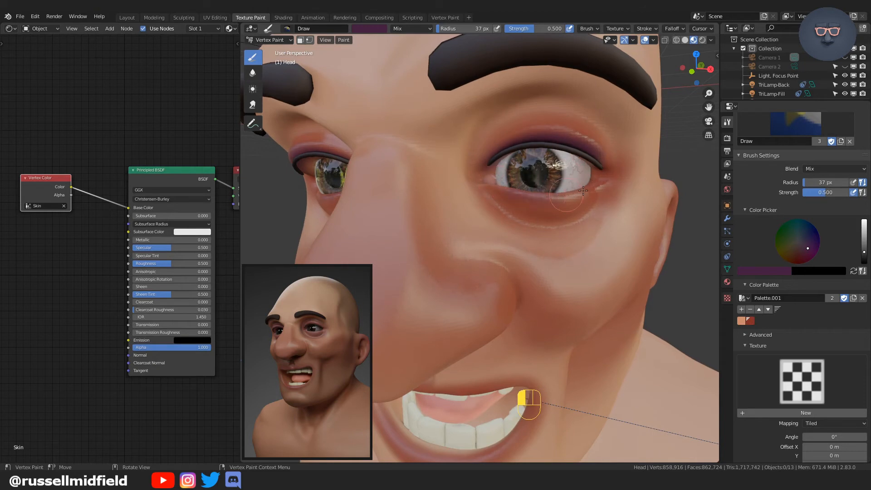
pyautogui.moveTo(519, 192)
pyautogui.mouseDown()
pyautogui.moveTo(491, 188)
pyautogui.moveTo(529, 214)
pyautogui.moveTo(581, 207)
pyautogui.moveTo(594, 194)
pyautogui.mouseUp()
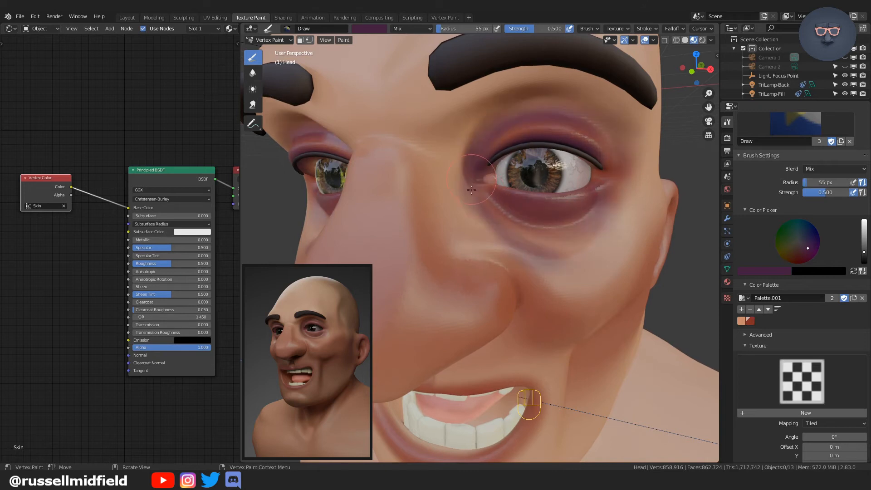
pyautogui.moveTo(472, 190)
pyautogui.mouseDown()
pyautogui.moveTo(492, 200)
pyautogui.moveTo(507, 241)
pyautogui.mouseUp()
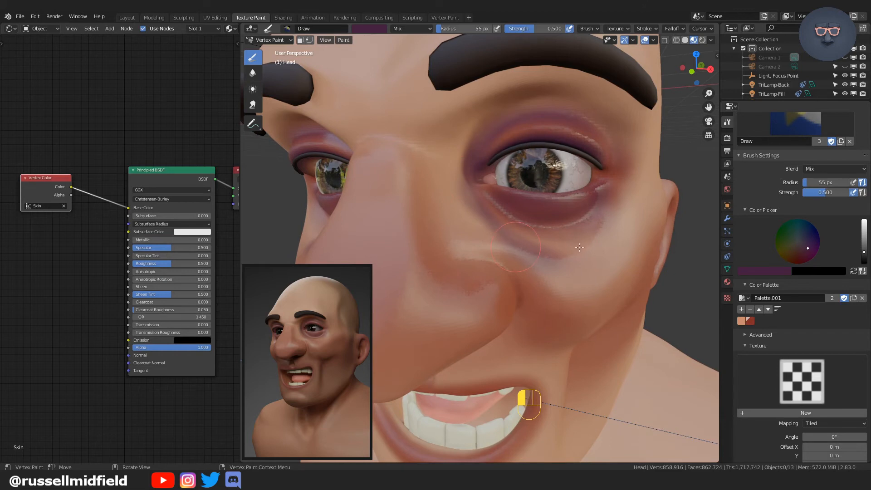
# Step: Add the dark purple to the color palette and change the brush color to a light peach
pyautogui.scroll(-5, 579, 247)
pyautogui.moveTo(579, 247); pyautogui.dragTo(543, 264, button='middle')
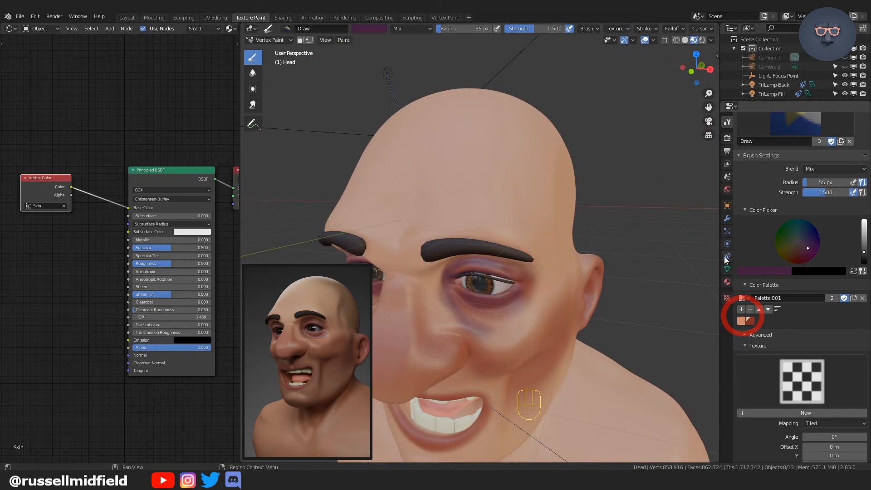
pyautogui.click(741, 310)
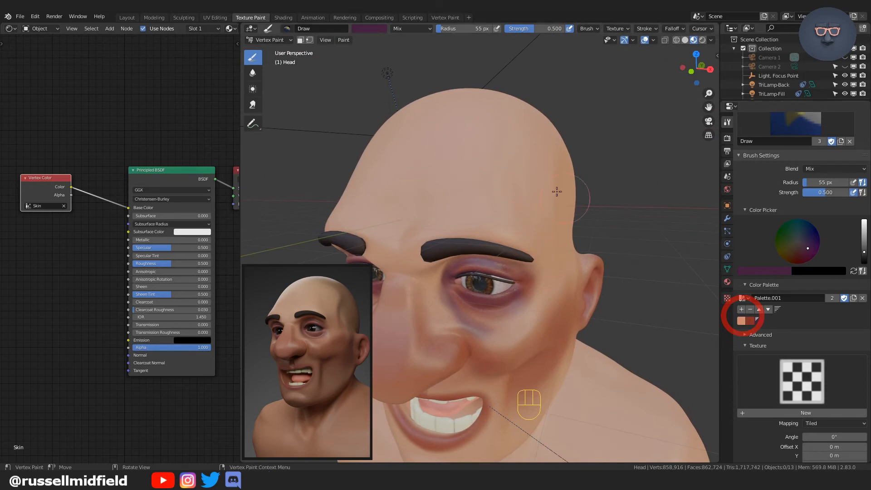
pyautogui.click(375, 28)
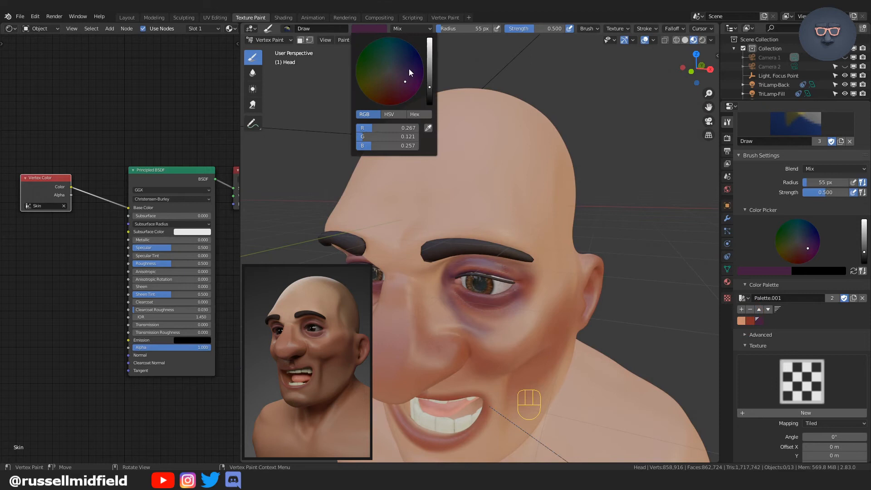
pyautogui.click(378, 82)
pyautogui.moveTo(429, 70); pyautogui.dragTo(432, 44)
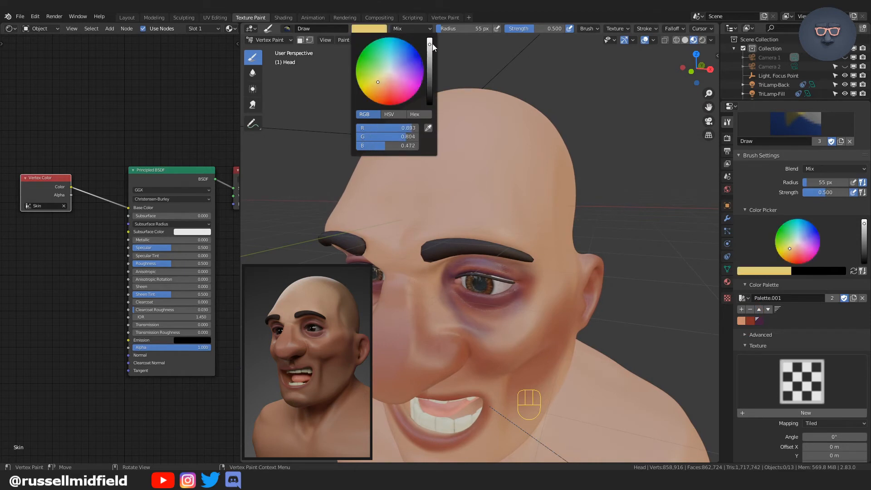
pyautogui.click(384, 84)
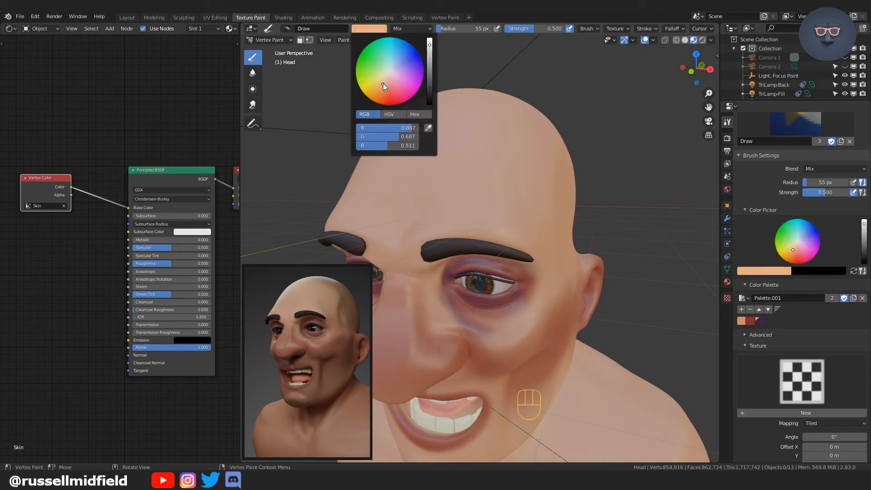
pyautogui.moveTo(383, 83); pyautogui.dragTo(385, 81)
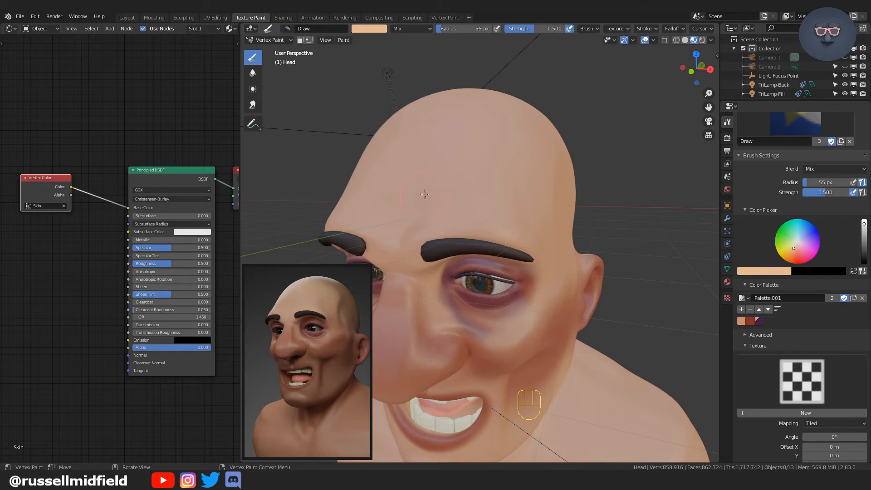
# Step: Increase the brush radius to 86 px and paint the light peach tone over the forehead and scalp
pyautogui.press('f')
pyautogui.click(440, 185)
pyautogui.moveTo(407, 179); pyautogui.dragTo(439, 159)
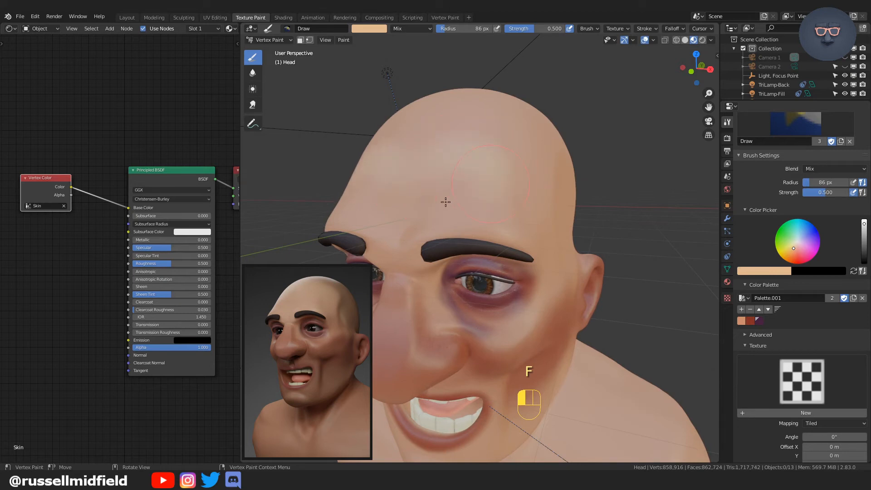
pyautogui.moveTo(404, 224); pyautogui.dragTo(399, 239)
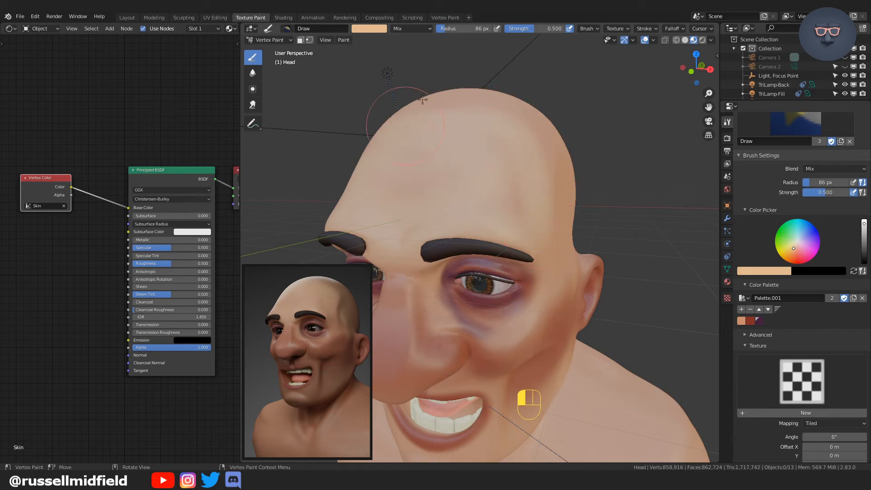
pyautogui.moveTo(422, 99)
pyautogui.mouseDown(button='middle')
pyautogui.moveTo(535, 193)
pyautogui.moveTo(648, 75)
pyautogui.mouseUp(button='middle')
# Step: In Rendered shading, soften the paint around the eyes and nose with the Blur brush at 127 px, and return to Material Preview
pyautogui.click(703, 40)
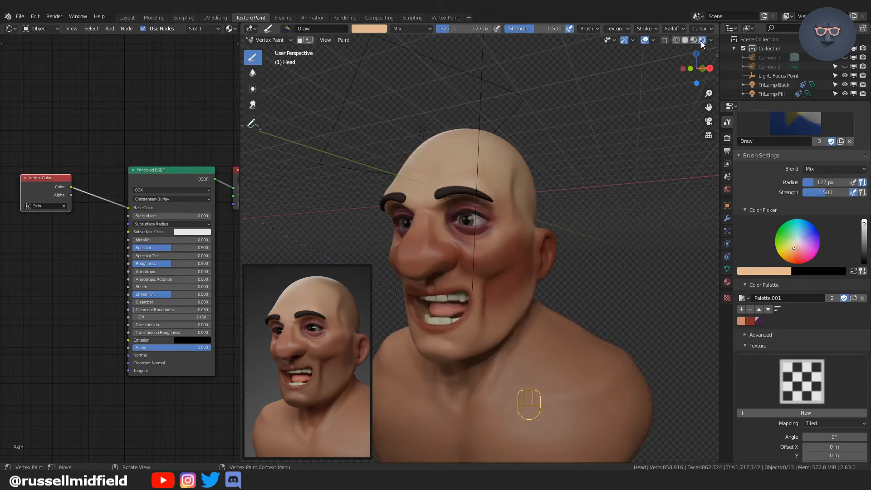
pyautogui.moveTo(558, 233)
pyautogui.mouseDown(button='middle')
pyautogui.moveTo(556, 254)
pyautogui.moveTo(533, 236)
pyautogui.moveTo(533, 244)
pyautogui.moveTo(565, 210)
pyautogui.moveTo(504, 283)
pyautogui.mouseUp(button='middle')
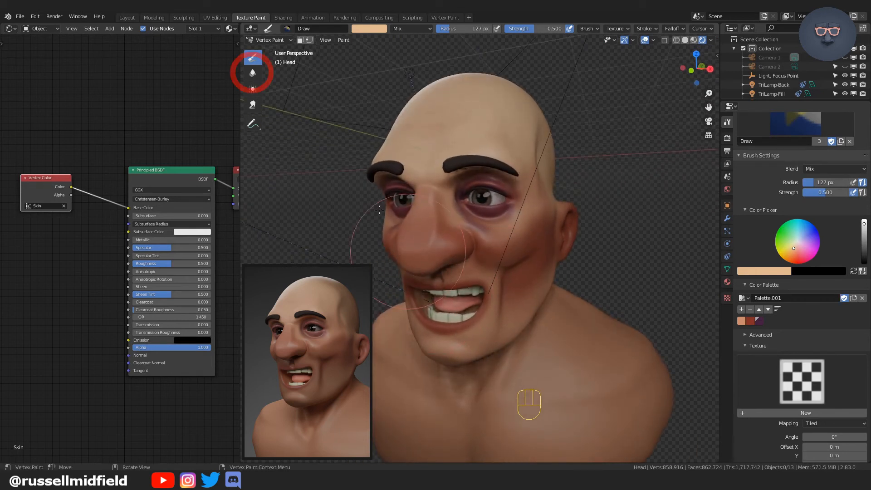
pyautogui.click(253, 72)
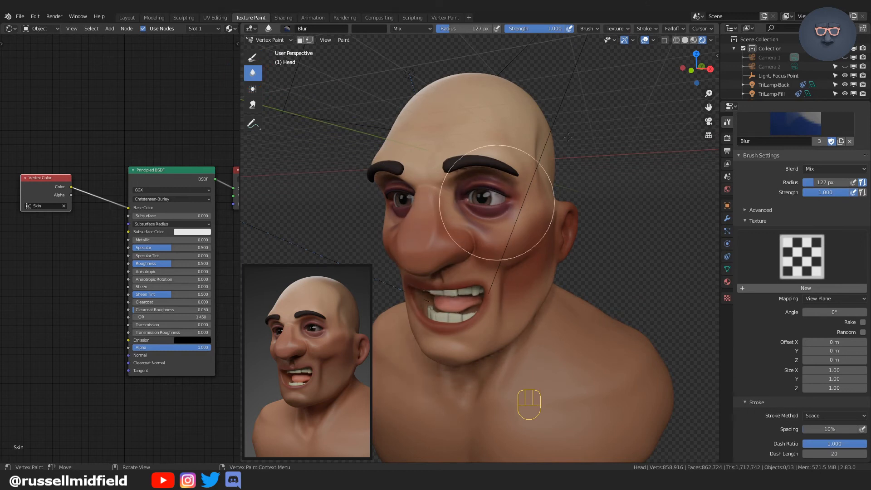
pyautogui.moveTo(408, 207)
pyautogui.mouseDown()
pyautogui.moveTo(435, 215)
pyautogui.moveTo(437, 252)
pyautogui.moveTo(474, 227)
pyautogui.moveTo(513, 168)
pyautogui.moveTo(465, 265)
pyautogui.mouseUp()
pyautogui.moveTo(465, 160)
pyautogui.mouseDown()
pyautogui.moveTo(437, 97)
pyautogui.moveTo(444, 222)
pyautogui.moveTo(447, 194)
pyautogui.moveTo(476, 290)
pyautogui.moveTo(444, 301)
pyautogui.moveTo(472, 321)
pyautogui.moveTo(414, 267)
pyautogui.moveTo(542, 252)
pyautogui.moveTo(526, 241)
pyautogui.moveTo(536, 261)
pyautogui.moveTo(508, 286)
pyautogui.moveTo(472, 190)
pyautogui.moveTo(497, 229)
pyautogui.moveTo(463, 186)
pyautogui.moveTo(461, 224)
pyautogui.moveTo(457, 210)
pyautogui.moveTo(521, 175)
pyautogui.moveTo(496, 273)
pyautogui.moveTo(530, 237)
pyautogui.moveTo(463, 263)
pyautogui.moveTo(447, 282)
pyautogui.moveTo(399, 214)
pyautogui.moveTo(510, 272)
pyautogui.moveTo(592, 193)
pyautogui.mouseUp()
pyautogui.click(694, 40)
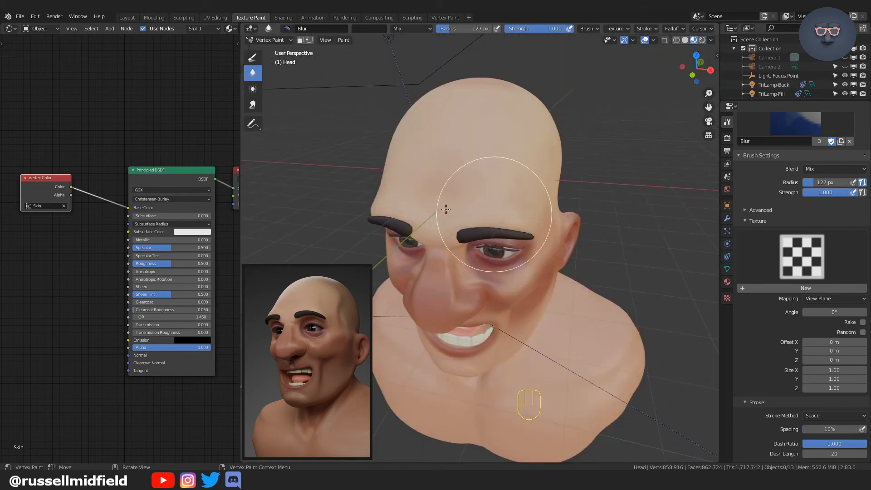
# Step: Soften the paint on the forehead with the Blur brush at 127 px, and switch the viewport to Rendered shading
pyautogui.moveTo(446, 209)
pyautogui.mouseDown()
pyautogui.moveTo(491, 176)
pyautogui.moveTo(547, 173)
pyautogui.moveTo(490, 94)
pyautogui.moveTo(429, 176)
pyautogui.moveTo(501, 176)
pyautogui.moveTo(536, 200)
pyautogui.moveTo(576, 181)
pyautogui.moveTo(430, 146)
pyautogui.moveTo(510, 99)
pyautogui.mouseUp()
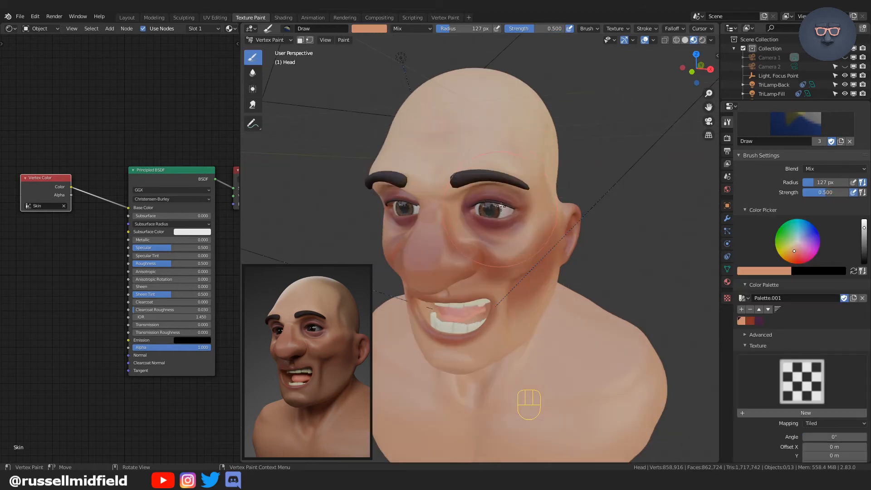
pyautogui.click(703, 40)
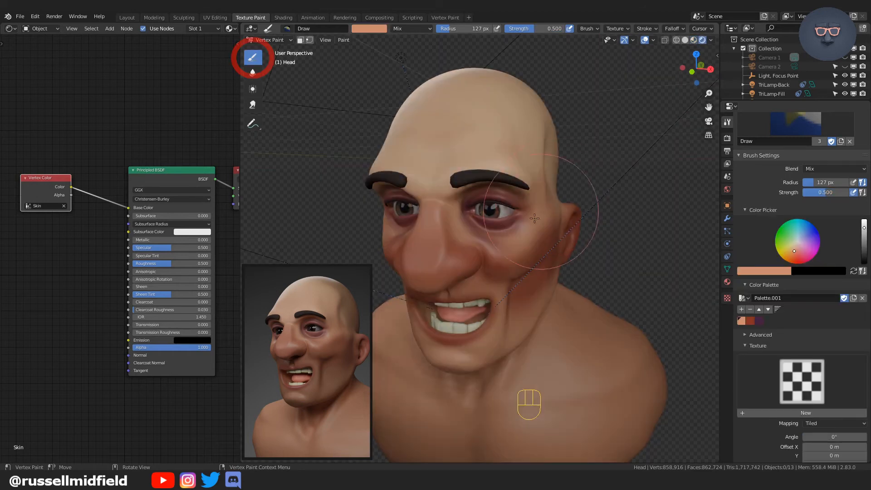
# Step: Try to lighten the purple under the eye with the orange-peach Draw brush at 72 px, and undo the paint strokes
pyautogui.press('f')
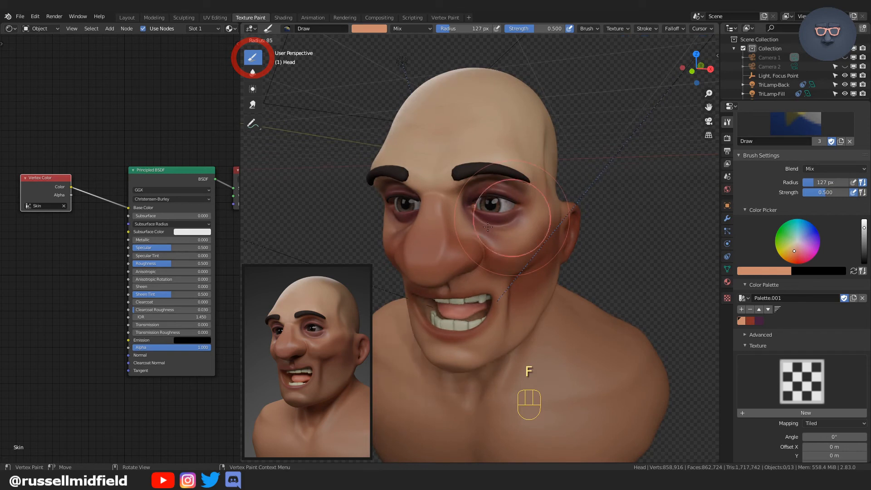
pyautogui.click(493, 214)
pyautogui.moveTo(492, 214)
pyautogui.mouseDown(button='middle')
pyautogui.moveTo(486, 237)
pyautogui.moveTo(484, 230)
pyautogui.mouseUp(button='middle')
pyautogui.keyDown('ctrl'); pyautogui.moveTo(483, 229); pyautogui.dragTo(467, 183, button='middle'); pyautogui.keyUp('ctrl')
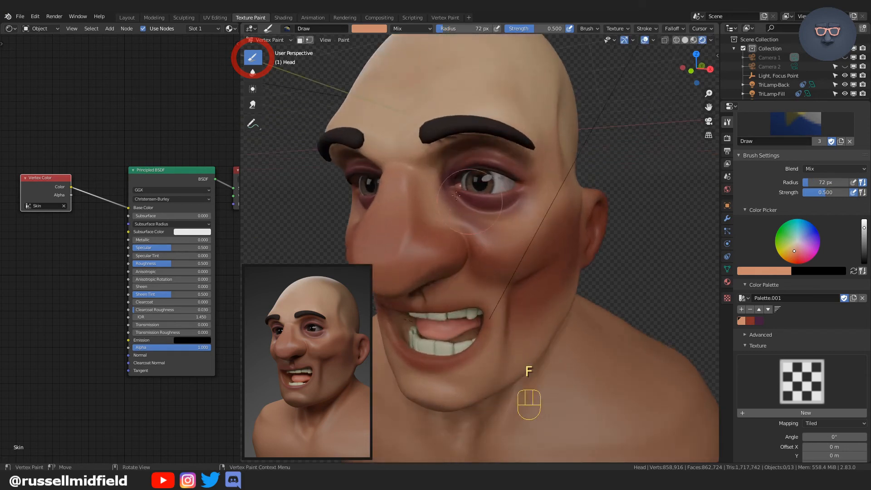
pyautogui.moveTo(447, 183)
pyautogui.mouseDown()
pyautogui.moveTo(459, 206)
pyautogui.moveTo(473, 205)
pyautogui.mouseUp()
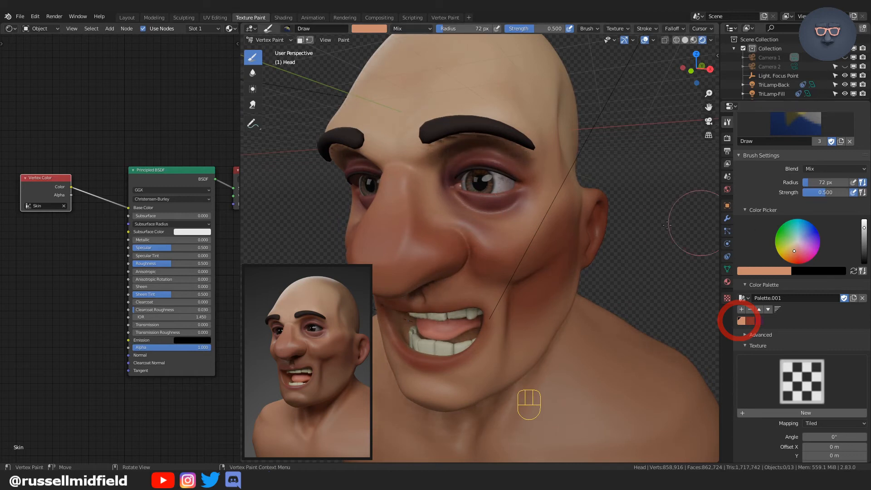
pyautogui.hotkey('ctrl', 'z')
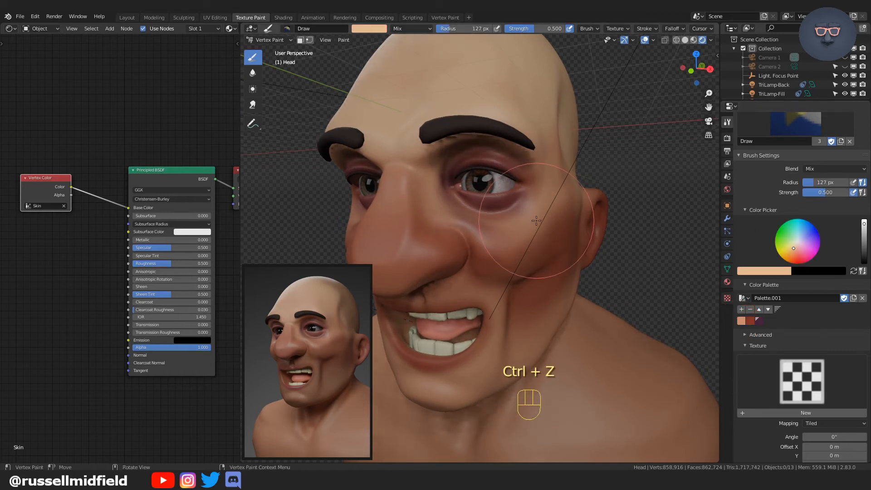
pyautogui.hotkey('ctrl', 'z')
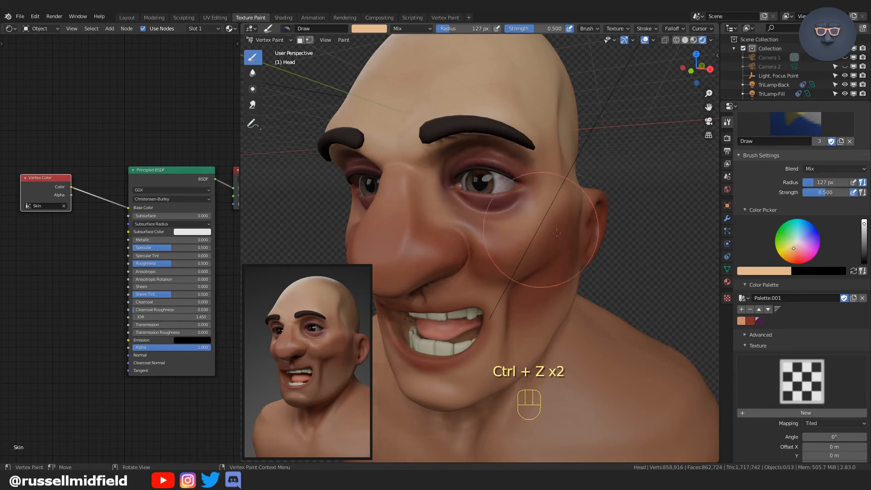
# Step: Set the Draw brush strength to 0.2 and paint the light peach over the purple eye area
pyautogui.click(813, 192)
pyautogui.write('.2')
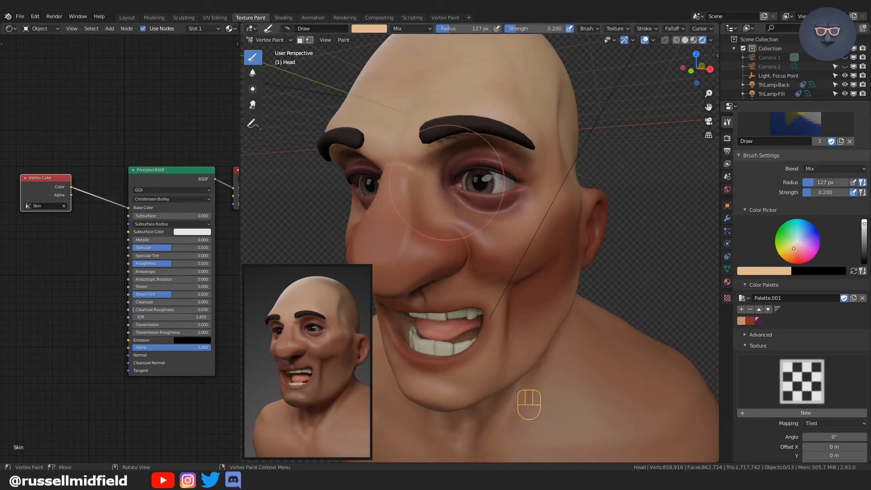
pyautogui.moveTo(469, 220); pyautogui.dragTo(456, 182)
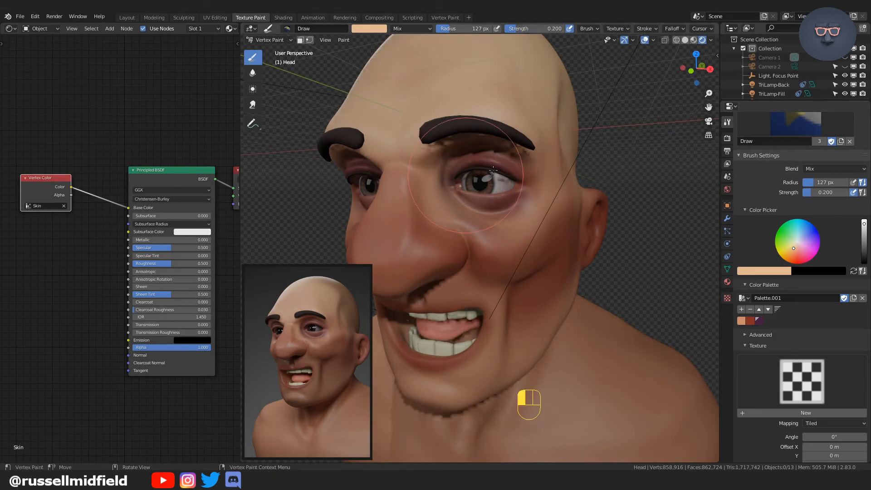
pyautogui.moveTo(524, 179)
pyautogui.mouseDown()
pyautogui.moveTo(510, 175)
pyautogui.moveTo(524, 179)
pyautogui.moveTo(520, 198)
pyautogui.mouseUp()
# Step: Reduce the brush radius to 71 px and paint the light peach along the upper eyelid
pyautogui.press('f')
pyautogui.click(475, 202)
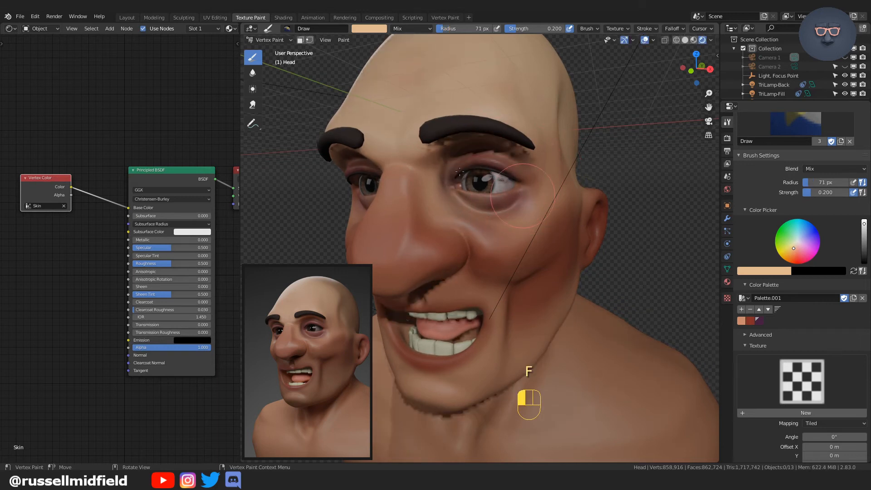
pyautogui.moveTo(460, 171)
pyautogui.mouseDown()
pyautogui.moveTo(447, 174)
pyautogui.moveTo(481, 163)
pyautogui.moveTo(521, 177)
pyautogui.mouseUp()
pyautogui.moveTo(508, 220); pyautogui.dragTo(480, 213, button='middle')
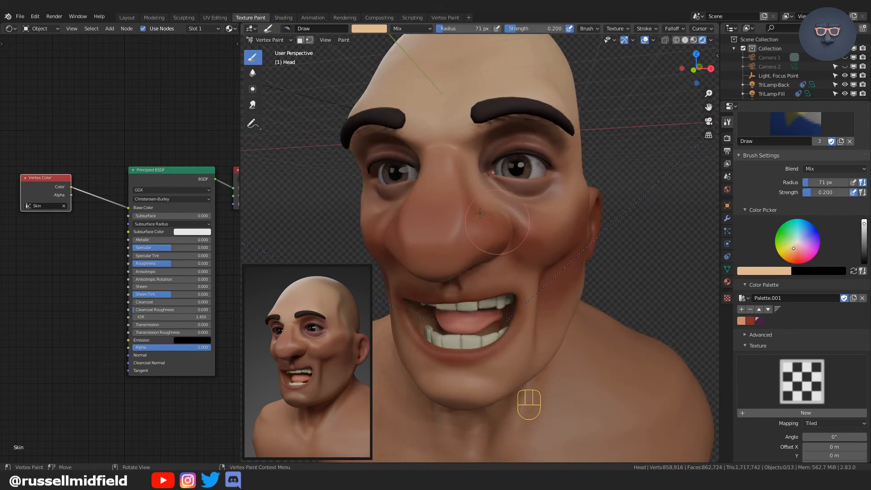
# Step: Enlarge the brush radius to 104 px and paint the light peach over the nose sides and the cheek
pyautogui.press('f')
pyautogui.click(436, 215)
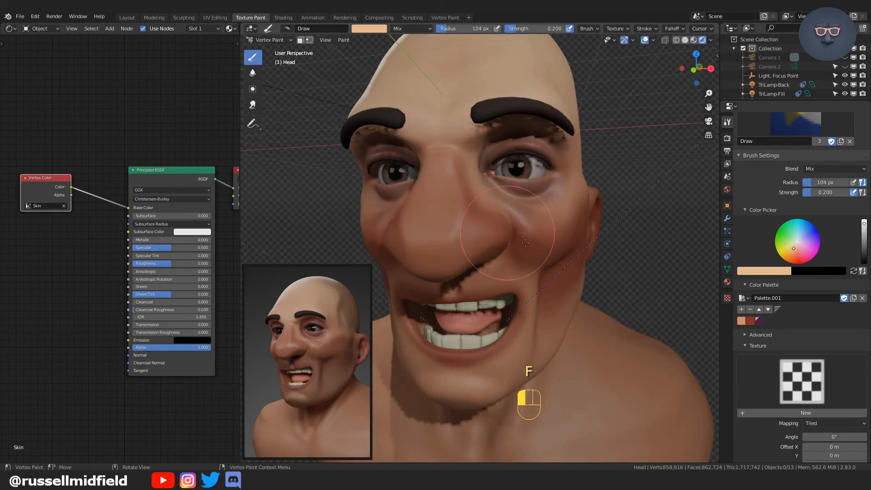
pyautogui.moveTo(530, 263); pyautogui.dragTo(411, 241, button='middle')
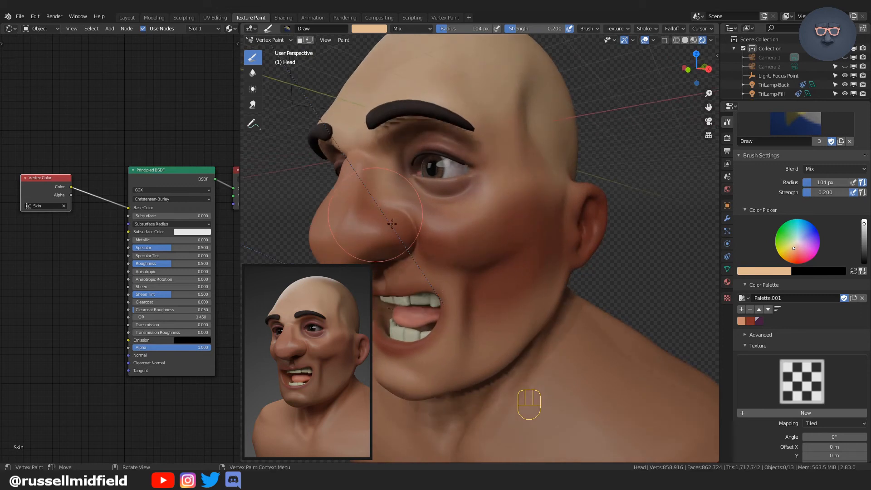
pyautogui.click(412, 241)
pyautogui.moveTo(507, 246); pyautogui.dragTo(533, 237)
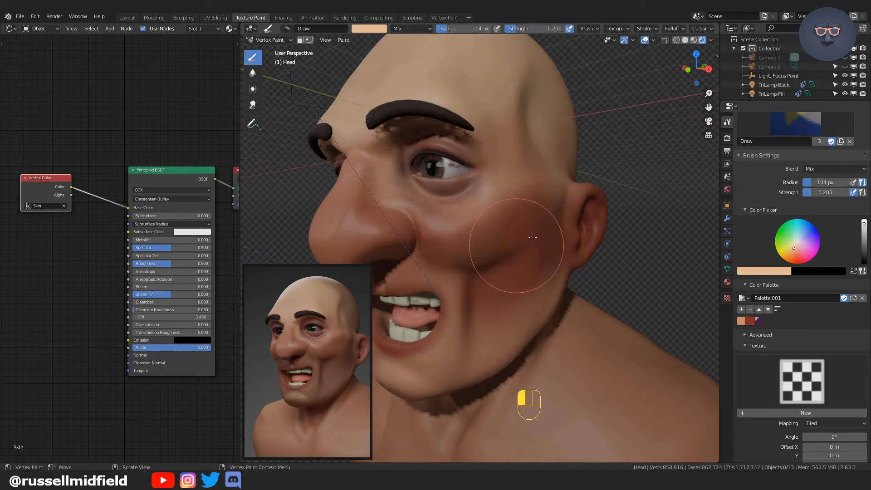
# Step: Paint the light peach over the lower cheek, the jaw and the area around the mouth from several angles
pyautogui.moveTo(536, 231); pyautogui.dragTo(390, 231, button='middle')
pyautogui.moveTo(390, 232)
pyautogui.mouseDown()
pyautogui.moveTo(465, 228)
pyautogui.moveTo(457, 222)
pyautogui.moveTo(415, 310)
pyautogui.moveTo(530, 210)
pyautogui.moveTo(524, 204)
pyautogui.moveTo(589, 186)
pyautogui.moveTo(564, 247)
pyautogui.moveTo(524, 272)
pyautogui.mouseUp()
pyautogui.moveTo(524, 272); pyautogui.dragTo(587, 241, button='middle')
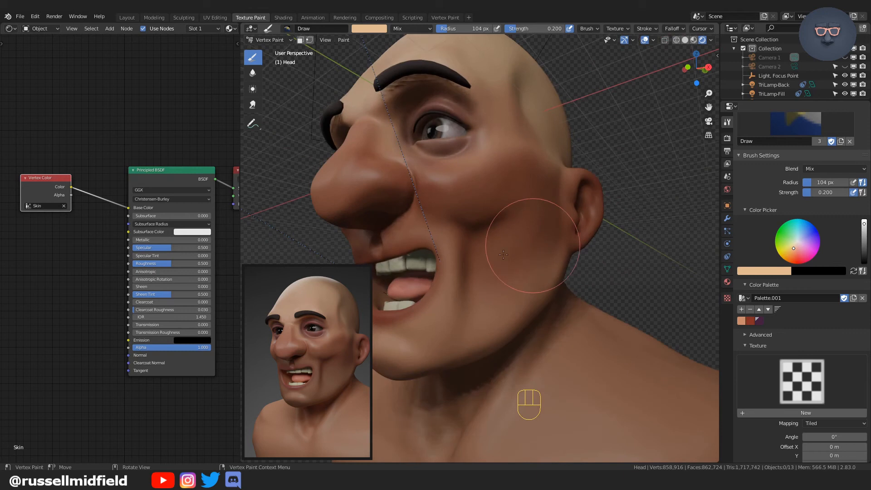
pyautogui.moveTo(528, 246)
pyautogui.mouseDown()
pyautogui.moveTo(465, 277)
pyautogui.moveTo(508, 273)
pyautogui.moveTo(493, 283)
pyautogui.moveTo(498, 287)
pyautogui.mouseUp()
pyautogui.moveTo(554, 267)
pyautogui.mouseDown()
pyautogui.moveTo(562, 254)
pyautogui.moveTo(435, 293)
pyautogui.mouseUp()
pyautogui.moveTo(435, 293)
pyautogui.mouseDown(button='middle')
pyautogui.moveTo(492, 286)
pyautogui.moveTo(472, 290)
pyautogui.moveTo(443, 275)
pyautogui.mouseUp(button='middle')
pyautogui.moveTo(445, 274); pyautogui.dragTo(459, 284)
pyautogui.moveTo(475, 298); pyautogui.dragTo(441, 267, button='middle')
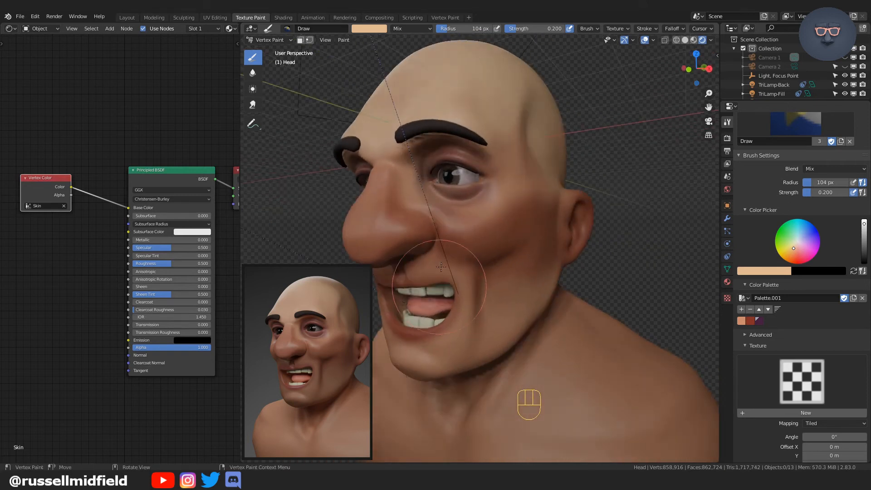
pyautogui.moveTo(445, 246)
pyautogui.mouseDown()
pyautogui.moveTo(446, 224)
pyautogui.moveTo(459, 223)
pyautogui.mouseUp()
# Step: Change the brush color to the orange-peach tone and paint it lightly over the forehead and scalp
pyautogui.moveTo(468, 224)
pyautogui.mouseDown(button='middle')
pyautogui.moveTo(495, 232)
pyautogui.moveTo(517, 268)
pyautogui.mouseUp(button='middle')
pyautogui.moveTo(522, 267); pyautogui.dragTo(539, 274, button='middle')
pyautogui.moveTo(437, 117); pyautogui.dragTo(382, 122)
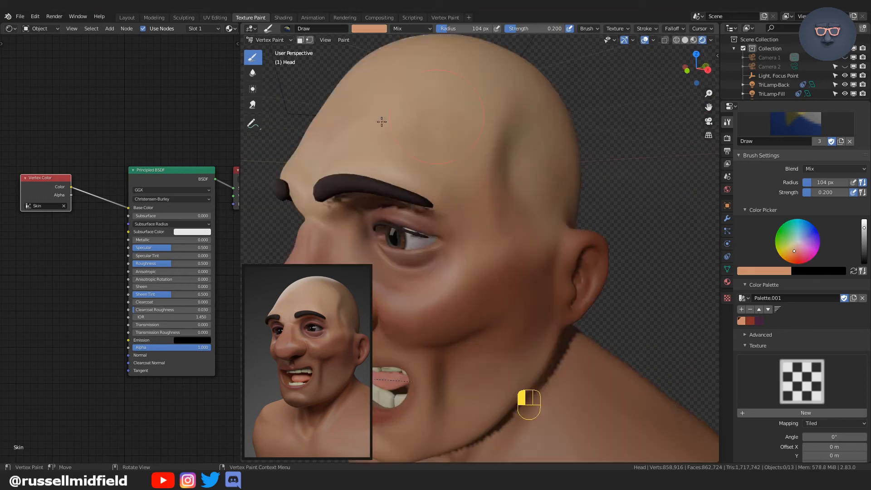
pyautogui.moveTo(406, 62); pyautogui.dragTo(344, 102)
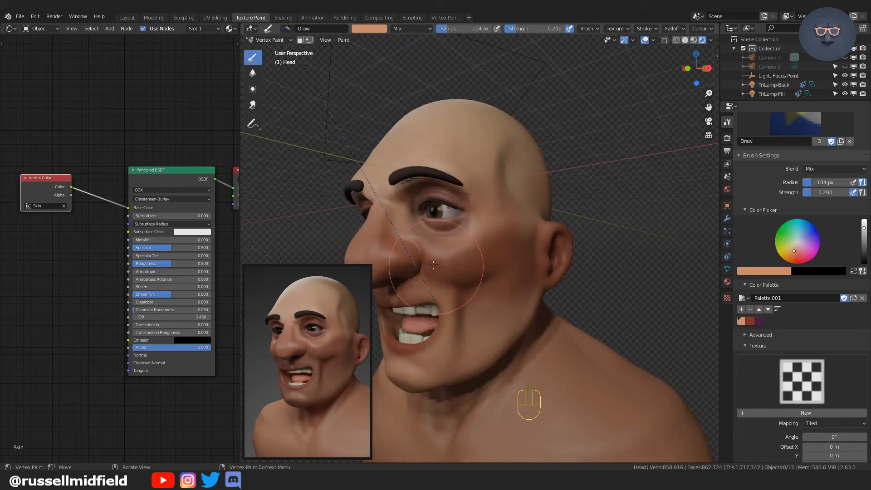
# Step: Paint the orange-peach tone beside the nose, reduce the brush radius to 62 px, and continue around the ear
pyautogui.moveTo(431, 267); pyautogui.dragTo(447, 271)
pyautogui.press('f')
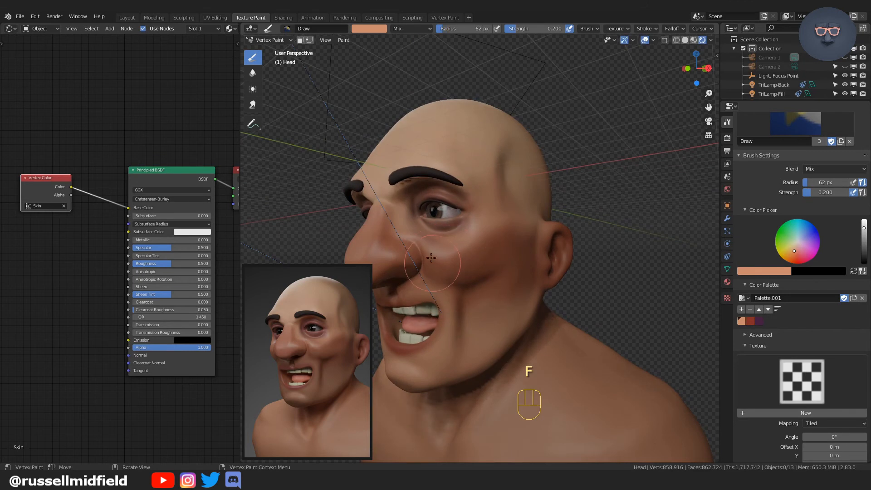
pyautogui.click(432, 267)
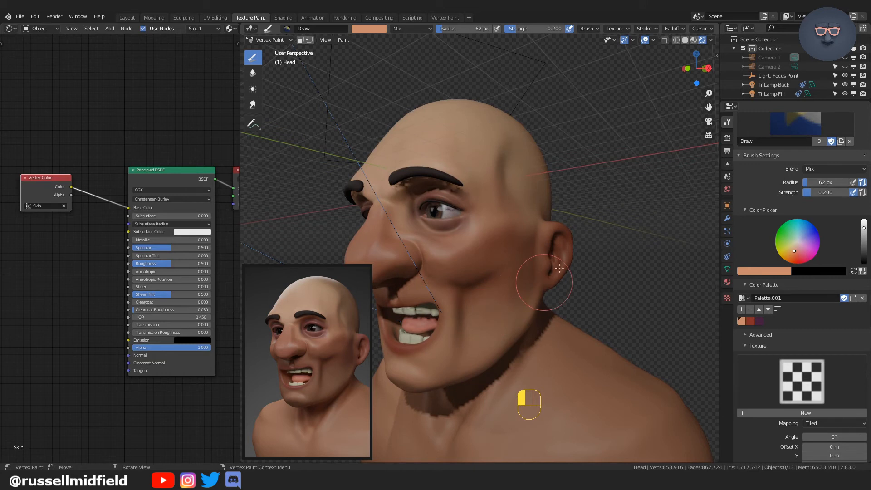
pyautogui.moveTo(558, 273)
pyautogui.mouseDown(button='middle')
pyautogui.moveTo(591, 274)
pyautogui.moveTo(595, 308)
pyautogui.moveTo(551, 317)
pyautogui.moveTo(563, 316)
pyautogui.moveTo(518, 339)
pyautogui.moveTo(535, 334)
pyautogui.mouseUp(button='middle')
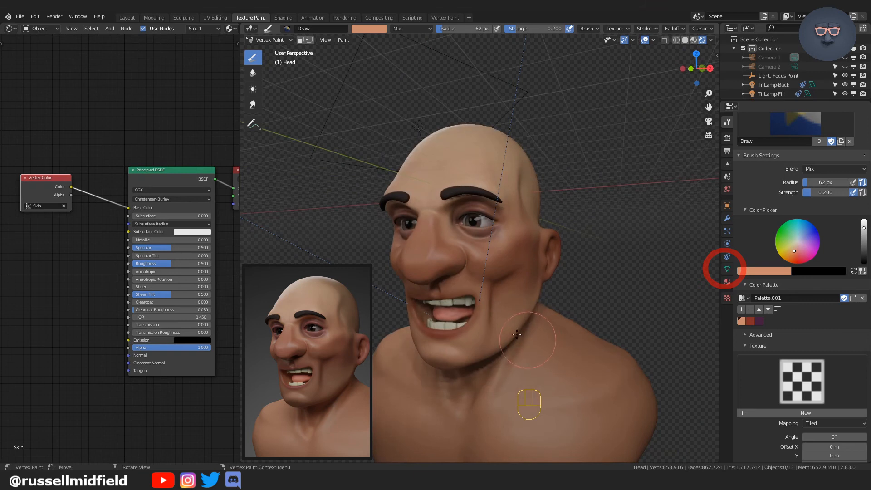
# Step: Add a second vertex color layer named Lows to the head mesh and make it the active render layer
pyautogui.click(727, 269)
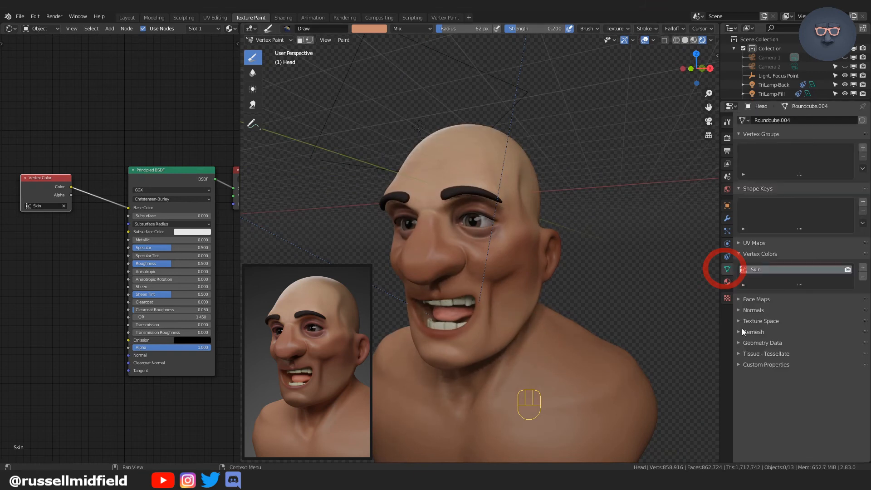
pyautogui.click(863, 269)
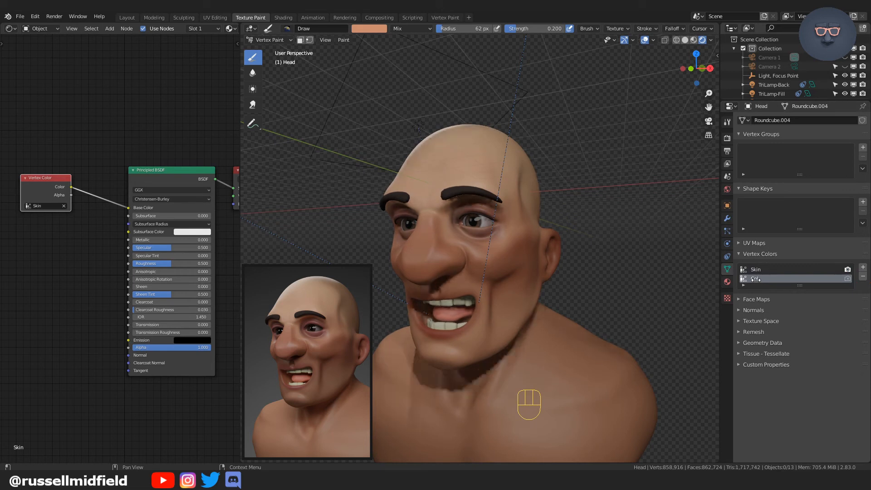
pyautogui.doubleClick(756, 279)
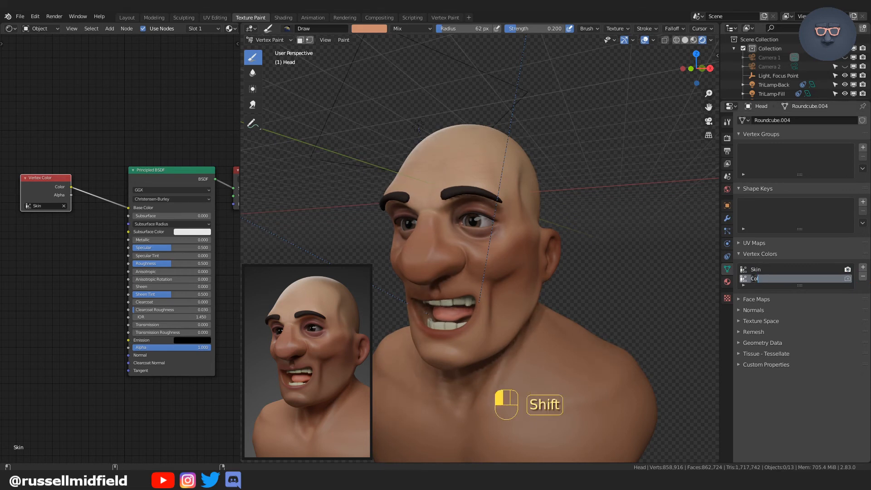
pyautogui.write('Lows')
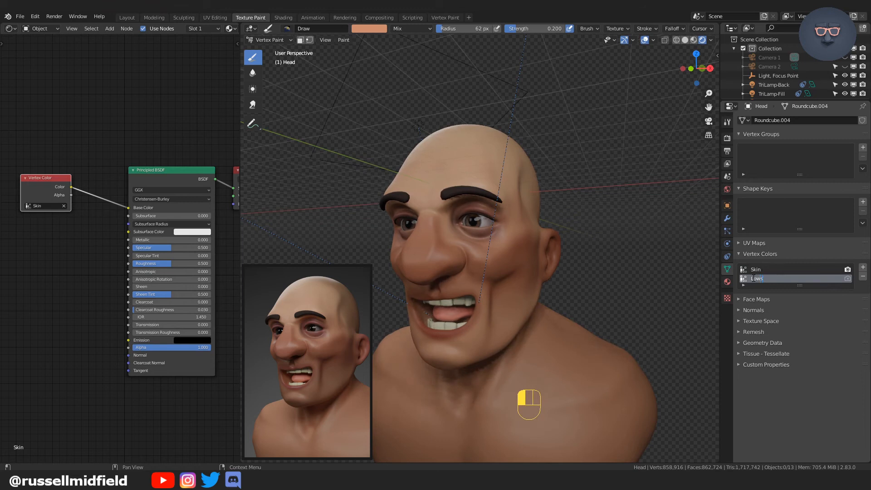
pyautogui.click(848, 279)
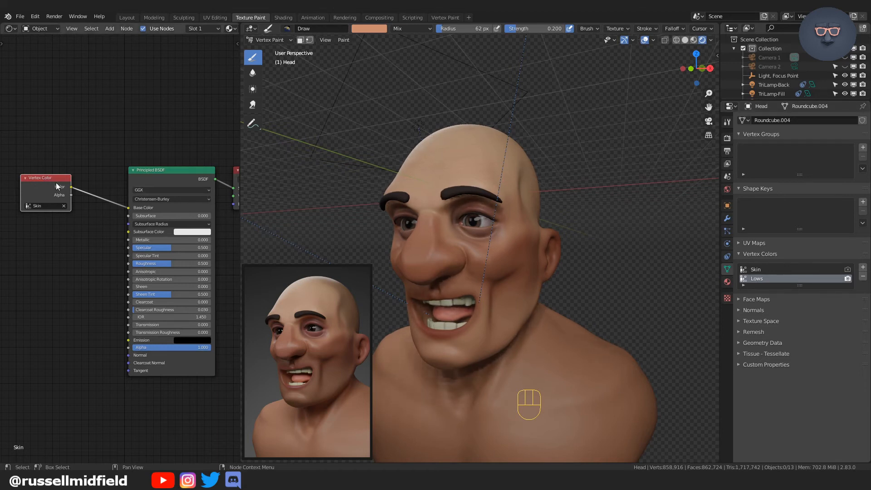
# Step: Duplicate the Skin Vertex Color node below the original and set the copy to the Lows layer
pyautogui.hotkey('shift', 'd')
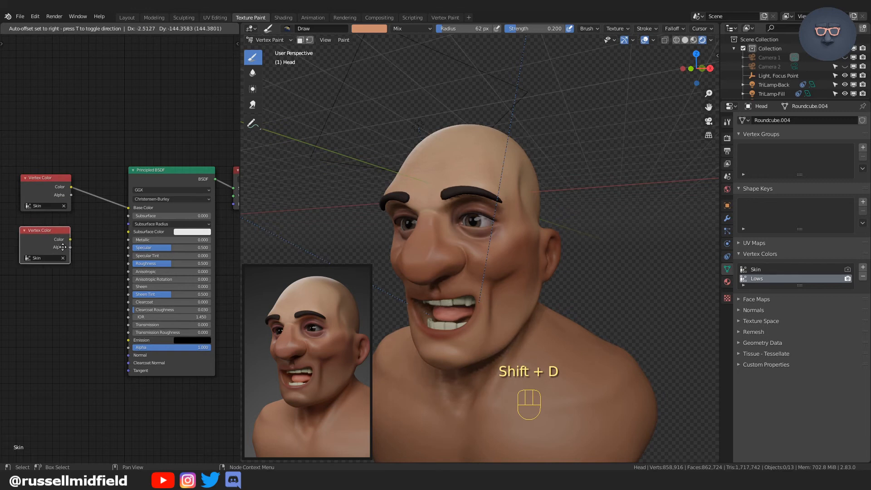
pyautogui.click(63, 250)
pyautogui.click(42, 257)
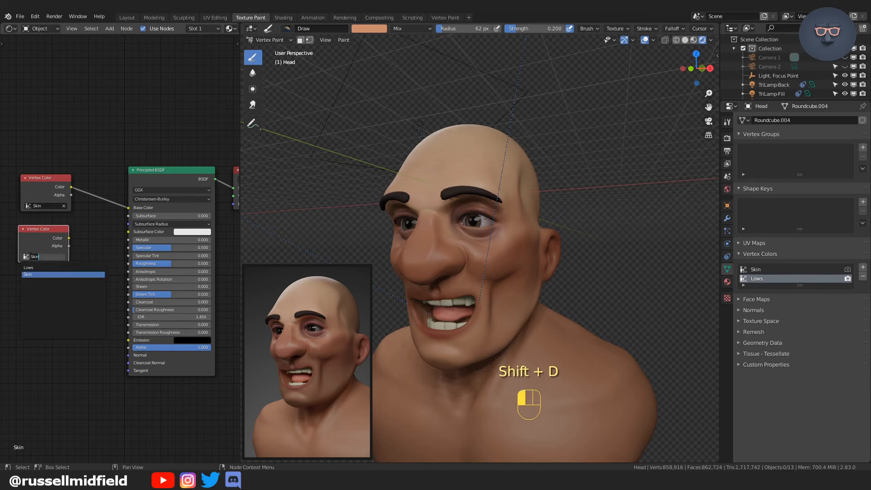
pyautogui.click(35, 272)
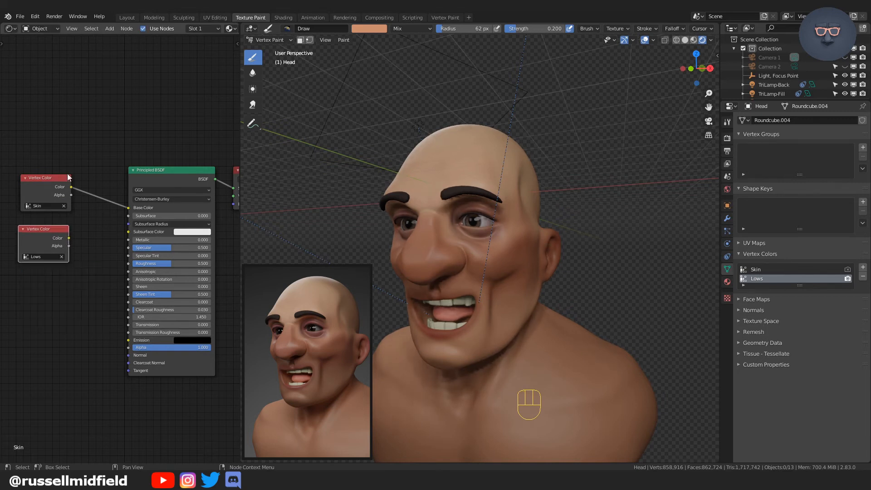
# Step: Move both Vertex Color nodes away from the Principled BSDF and insert a MixRGB node on the Skin color link
pyautogui.moveTo(68, 177); pyautogui.dragTo(37, 176)
pyautogui.moveTo(26, 226); pyautogui.dragTo(0, 223)
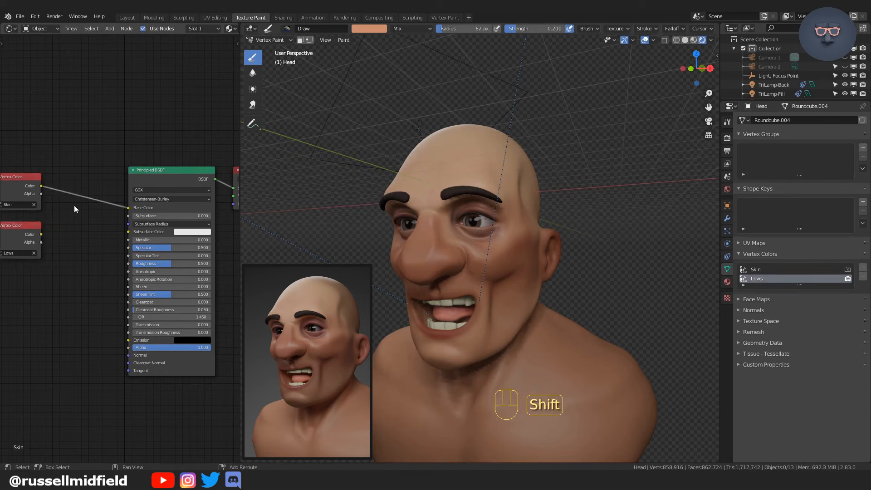
pyautogui.hotkey('shift', 'a')
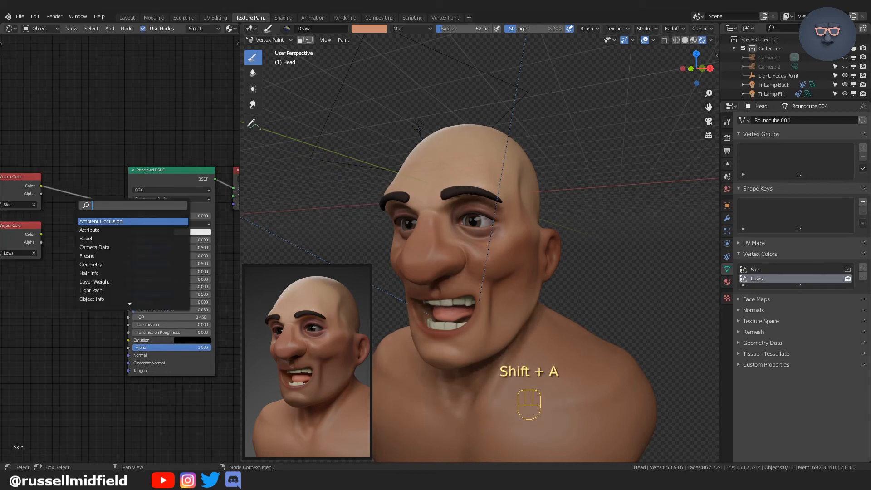
pyautogui.write('mixr')
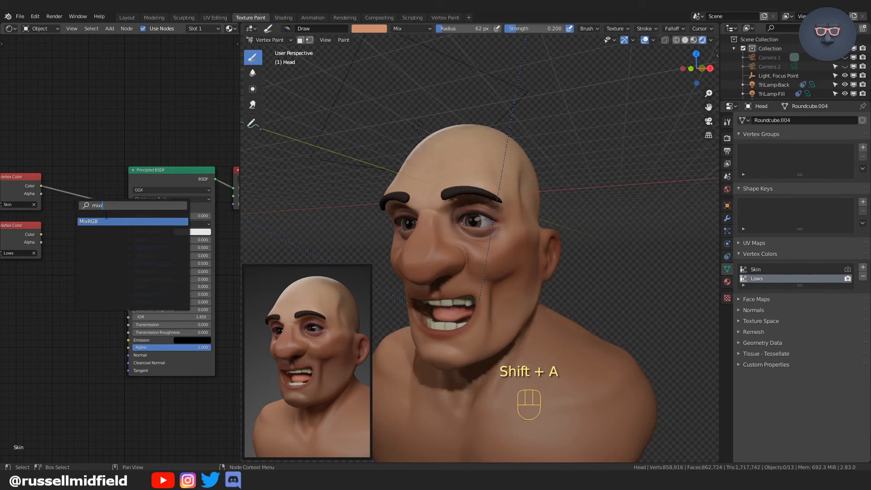
pyautogui.press('Return')
pyautogui.click(88, 184)
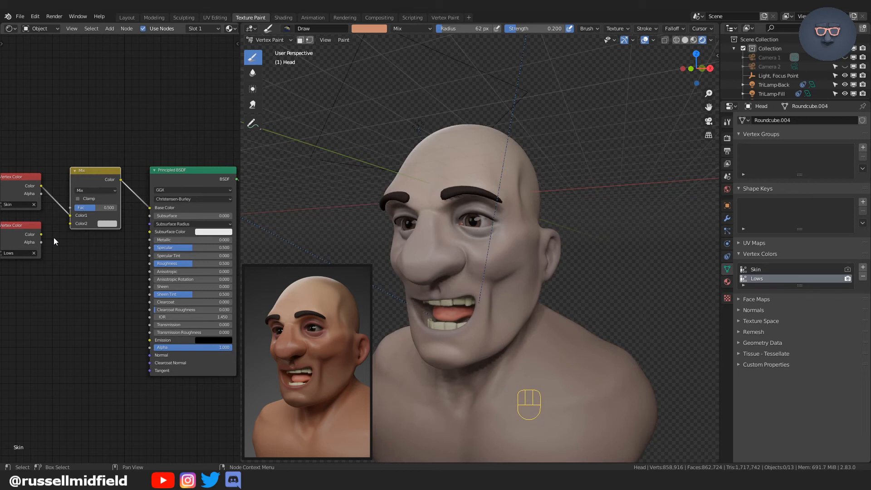
# Step: Connect the Lows color output to the Mix node's Color2 input and try the Multiply blend mode
pyautogui.moveTo(41, 235); pyautogui.dragTo(70, 223)
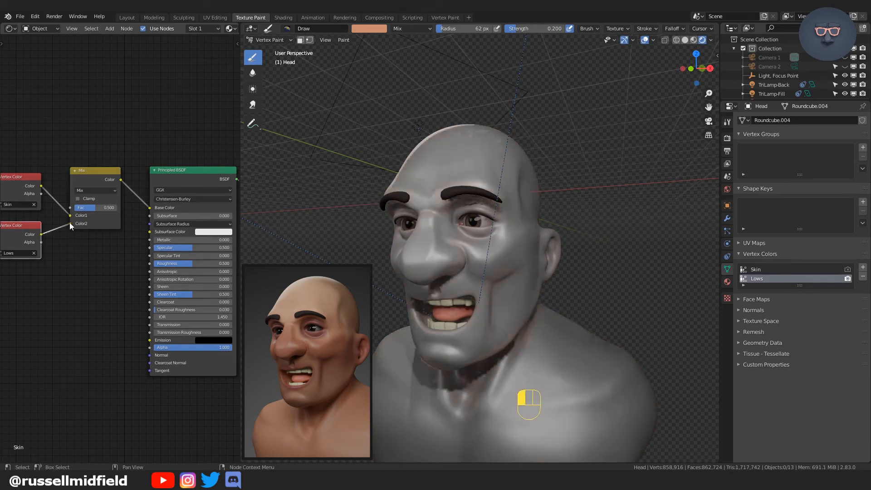
pyautogui.click(104, 191)
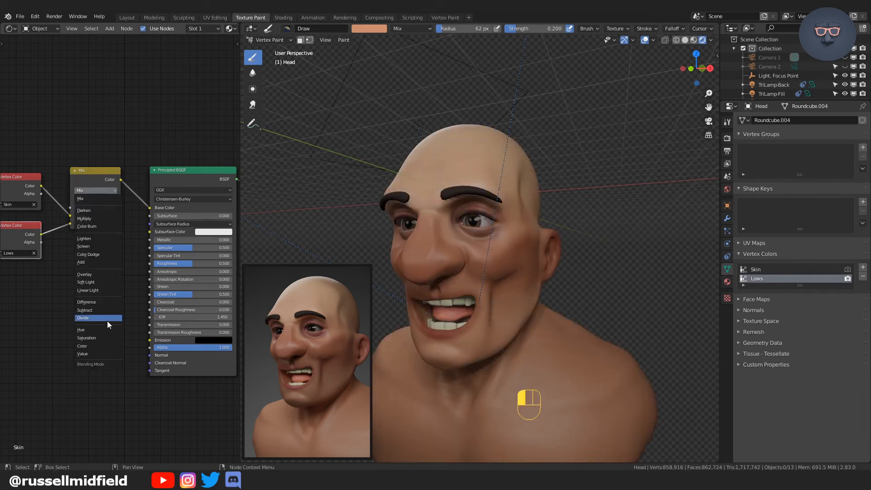
pyautogui.click(100, 219)
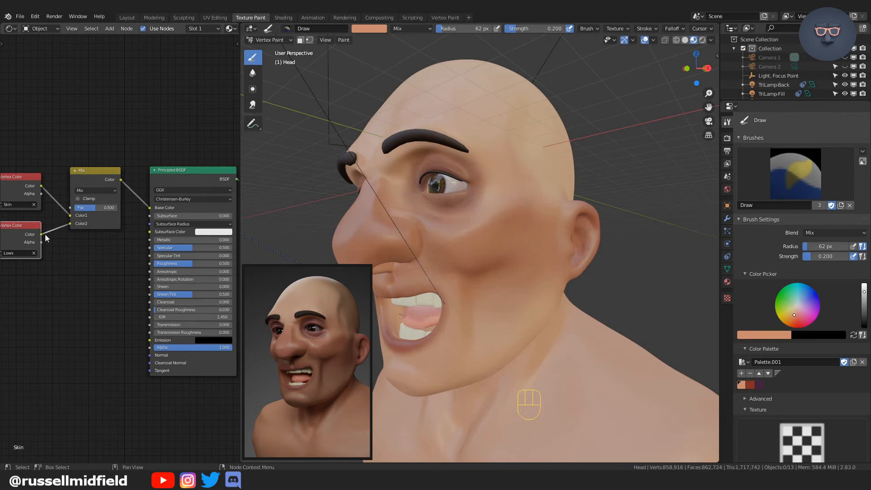
# Step: Reroute the Lows color directly into the Principled BSDF's Base Color and fill the whole layer with white
pyautogui.moveTo(64, 225)
pyautogui.mouseDown()
pyautogui.moveTo(40, 233)
pyautogui.moveTo(154, 210)
pyautogui.mouseUp()
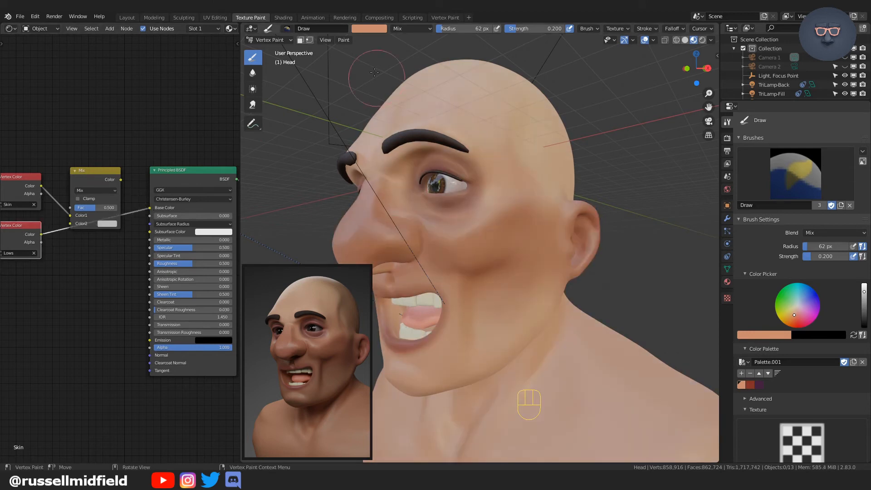
pyautogui.click(373, 28)
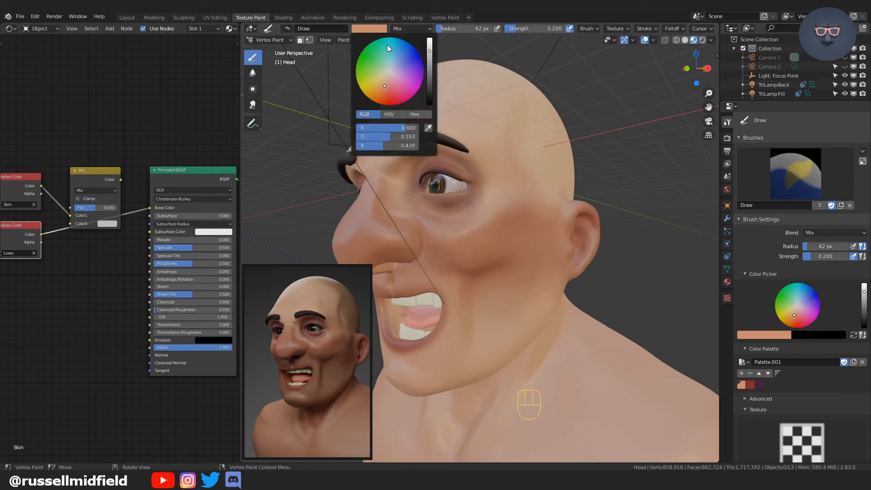
pyautogui.press('BackSpace')
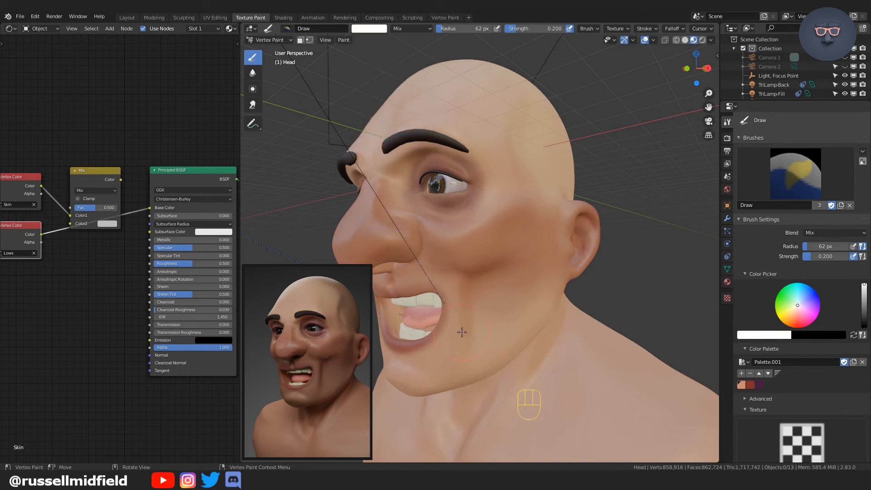
pyautogui.press('shift')
pyautogui.hotkey('shift', 'k')
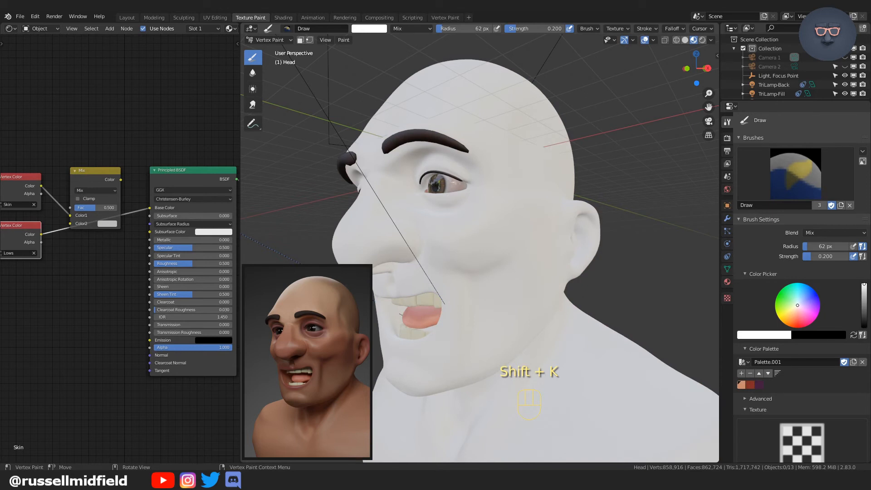
# Step: Set the Draw brush to black with a strength of 0.719 and a radius of 91 px
pyautogui.click(368, 28)
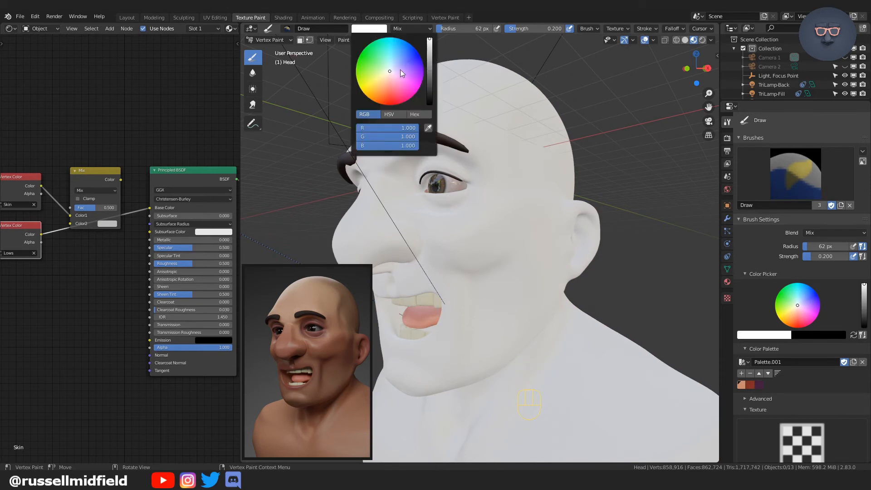
pyautogui.moveTo(430, 73); pyautogui.dragTo(429, 92)
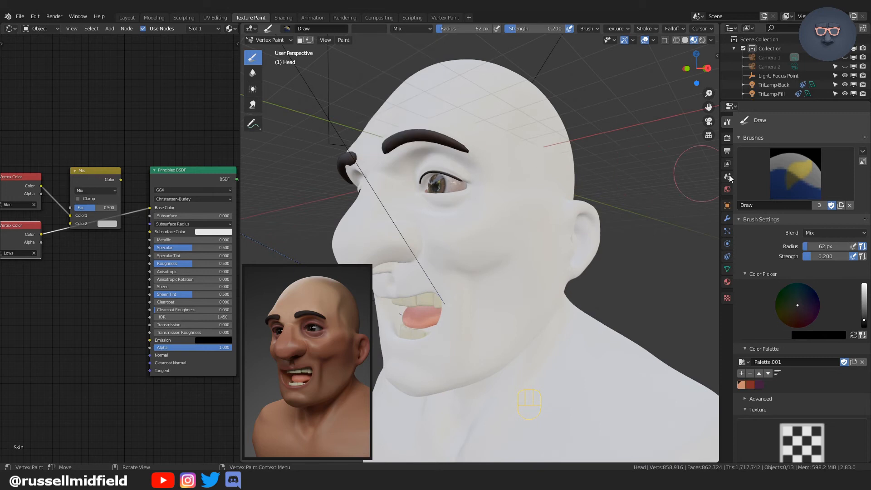
pyautogui.moveTo(832, 258); pyautogui.dragTo(836, 257)
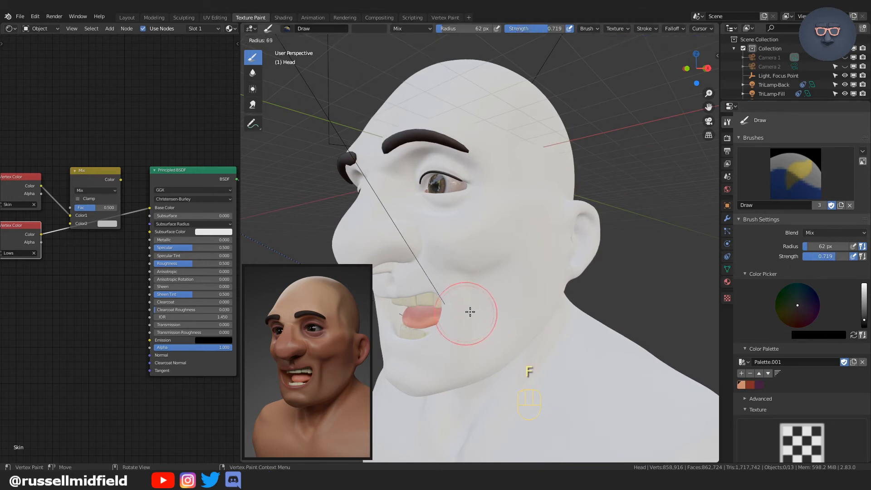
pyautogui.press('f')
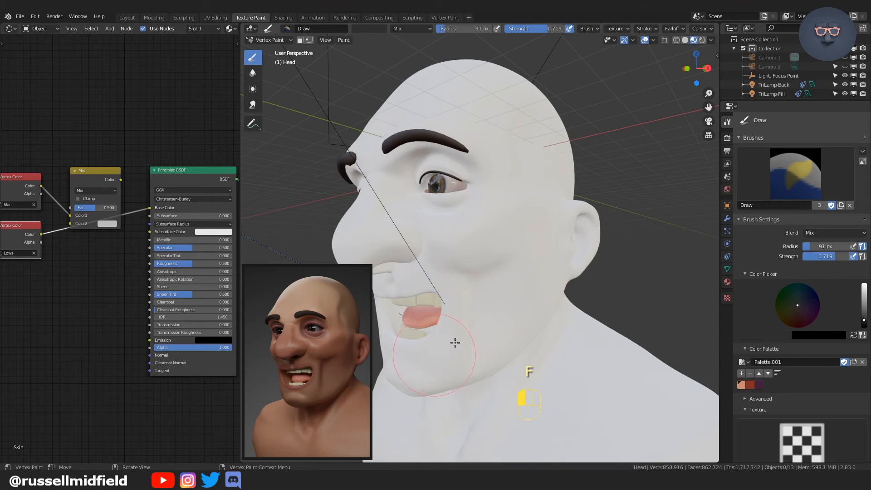
# Step: Paint the beard area black on the Lows layer across the jaw, lower cheek, chin and around the mouth
pyautogui.moveTo(467, 328)
pyautogui.mouseDown()
pyautogui.moveTo(475, 288)
pyautogui.moveTo(472, 341)
pyautogui.moveTo(533, 267)
pyautogui.mouseUp()
pyautogui.moveTo(528, 311)
pyautogui.mouseDown()
pyautogui.moveTo(558, 268)
pyautogui.moveTo(579, 276)
pyautogui.moveTo(547, 295)
pyautogui.moveTo(502, 353)
pyautogui.moveTo(412, 364)
pyautogui.moveTo(494, 342)
pyautogui.mouseUp()
pyautogui.moveTo(495, 342); pyautogui.dragTo(488, 355, button='middle')
pyautogui.moveTo(447, 363)
pyautogui.mouseDown()
pyautogui.moveTo(431, 359)
pyautogui.moveTo(443, 344)
pyautogui.mouseUp()
pyautogui.moveTo(442, 345); pyautogui.dragTo(506, 289, button='middle')
# Step: Reduce the brush radius to 62 px and extend the dark beard shading up the sideburn in front of the ear
pyautogui.press('f')
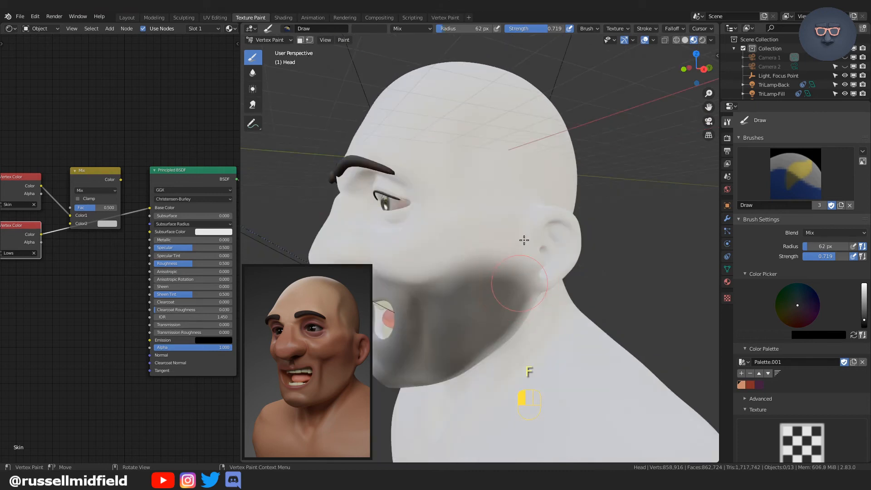
pyautogui.moveTo(524, 240)
pyautogui.mouseDown()
pyautogui.moveTo(525, 210)
pyautogui.moveTo(512, 277)
pyautogui.moveTo(530, 206)
pyautogui.moveTo(529, 227)
pyautogui.mouseUp()
pyautogui.moveTo(529, 223)
pyautogui.mouseDown(button='middle')
pyautogui.moveTo(522, 274)
pyautogui.moveTo(478, 290)
pyautogui.mouseUp(button='middle')
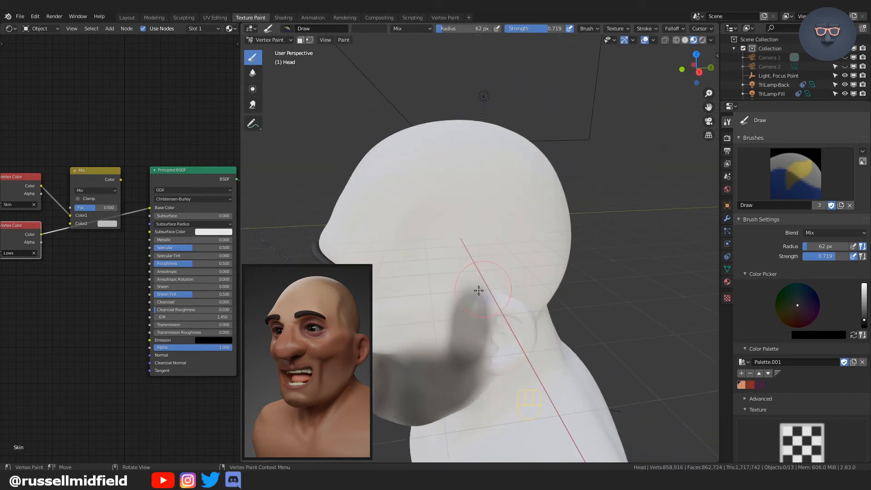
# Step: Paint the hair area dark over the temple and scalp with a 191 px brush, refining near the ear at 80 px
pyautogui.moveTo(472, 292)
pyautogui.mouseDown()
pyautogui.moveTo(469, 244)
pyautogui.moveTo(437, 232)
pyautogui.moveTo(432, 180)
pyautogui.moveTo(394, 134)
pyautogui.moveTo(425, 124)
pyautogui.mouseUp()
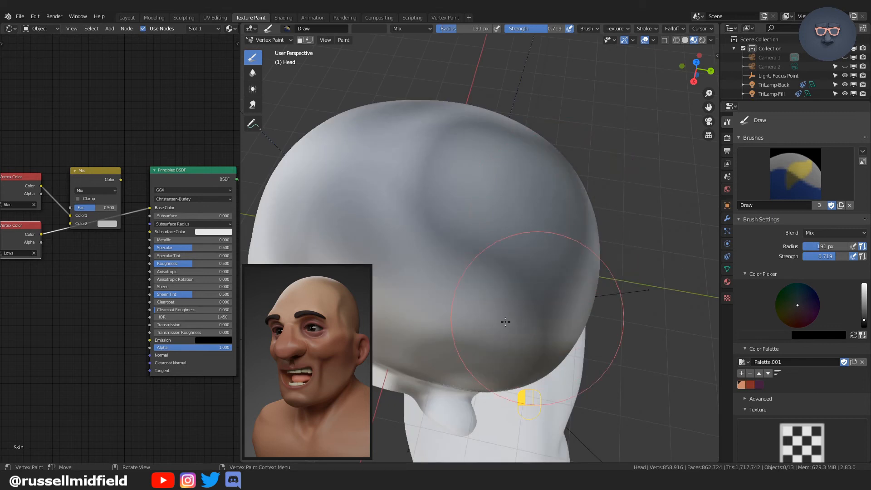
pyautogui.moveTo(458, 296); pyautogui.dragTo(380, 288)
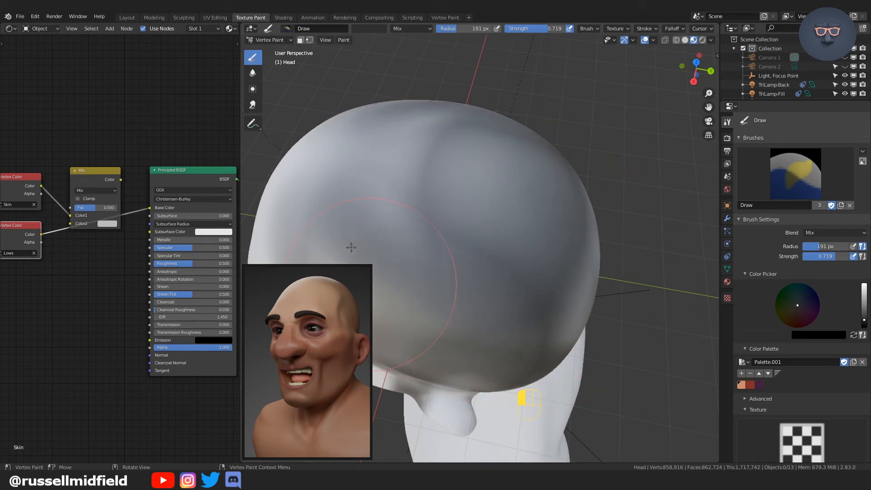
pyautogui.moveTo(351, 247)
pyautogui.mouseDown()
pyautogui.moveTo(374, 161)
pyautogui.moveTo(363, 137)
pyautogui.moveTo(342, 141)
pyautogui.moveTo(338, 173)
pyautogui.mouseUp()
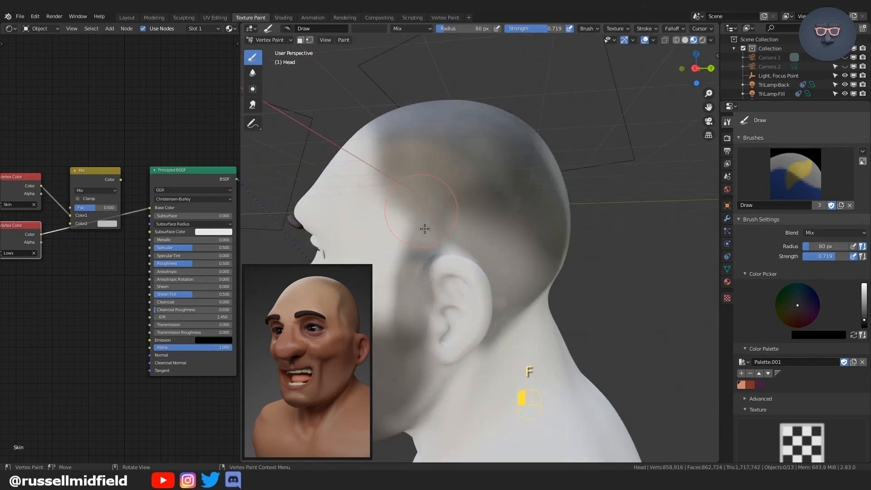
pyautogui.moveTo(405, 294); pyautogui.dragTo(401, 357)
# Step: Soften the edges of the beard and scalp shading with the Blur tool at 103 px radius and strength 1.000
pyautogui.moveTo(401, 360)
pyautogui.mouseDown(button='middle')
pyautogui.moveTo(476, 340)
pyautogui.moveTo(472, 312)
pyautogui.mouseUp(button='middle')
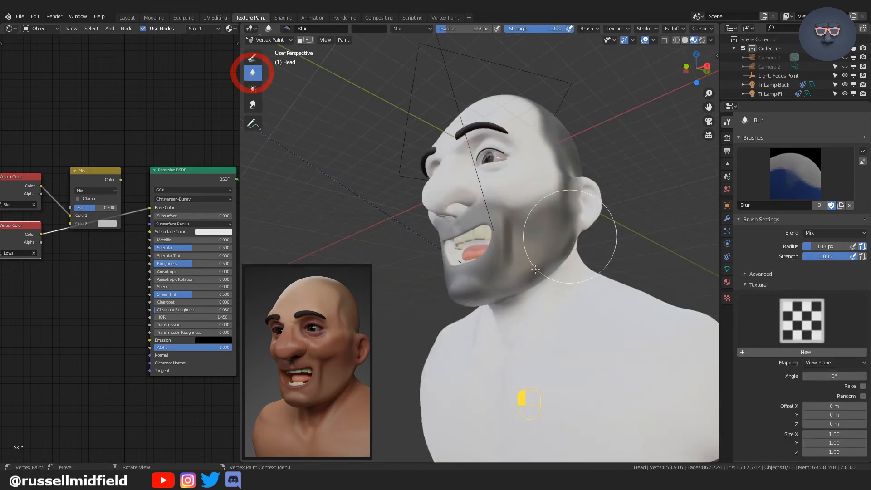
pyautogui.moveTo(535, 270); pyautogui.dragTo(545, 229)
pyautogui.moveTo(544, 229); pyautogui.dragTo(556, 178, button='middle')
pyautogui.moveTo(556, 178)
pyautogui.mouseDown()
pyautogui.moveTo(544, 175)
pyautogui.moveTo(496, 224)
pyautogui.moveTo(524, 214)
pyautogui.moveTo(449, 286)
pyautogui.moveTo(550, 154)
pyautogui.moveTo(529, 126)
pyautogui.moveTo(505, 195)
pyautogui.mouseUp()
pyautogui.moveTo(505, 195)
pyautogui.mouseDown(button='middle')
pyautogui.moveTo(509, 215)
pyautogui.moveTo(456, 228)
pyautogui.mouseUp(button='middle')
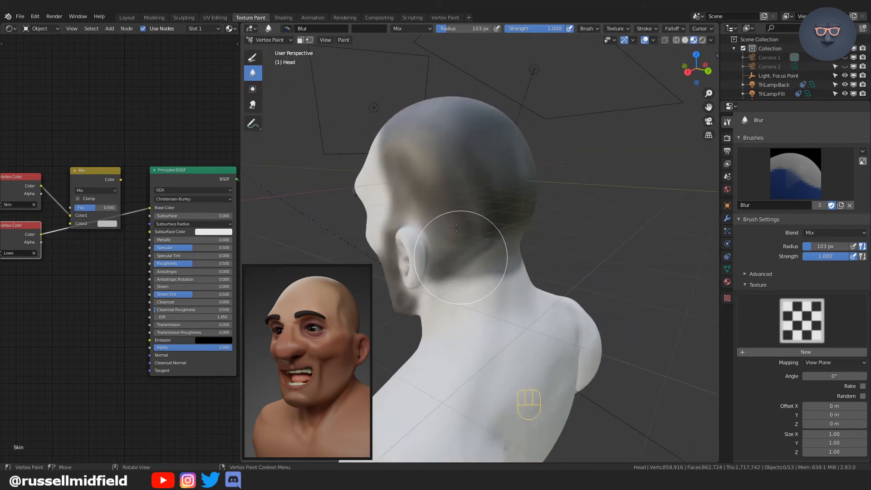
pyautogui.moveTo(422, 176)
pyautogui.mouseDown()
pyautogui.moveTo(422, 213)
pyautogui.moveTo(406, 194)
pyautogui.moveTo(439, 171)
pyautogui.moveTo(442, 255)
pyautogui.moveTo(477, 197)
pyautogui.moveTo(495, 270)
pyautogui.moveTo(486, 253)
pyautogui.moveTo(482, 145)
pyautogui.moveTo(444, 123)
pyautogui.mouseUp()
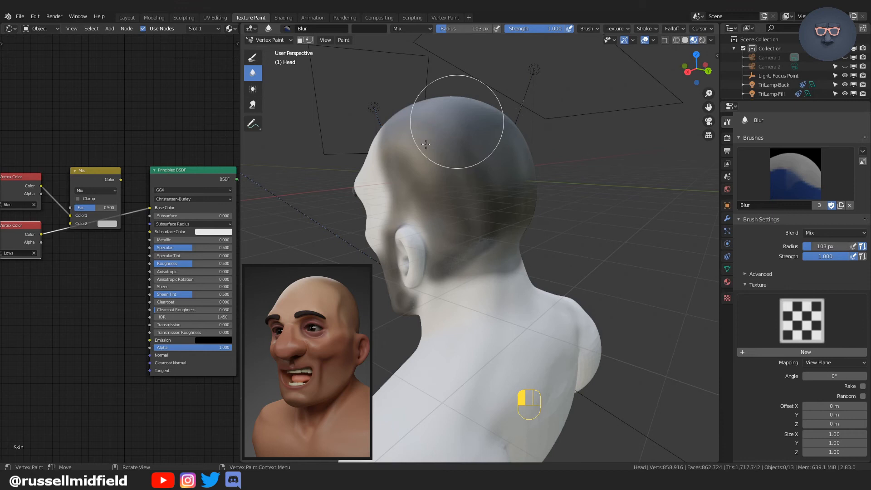
# Step: Paint dark shading around the eye, on both upper and lower lids, using the Draw brush at 51 px radius
pyautogui.moveTo(443, 122)
pyautogui.mouseDown(button='middle')
pyautogui.moveTo(555, 265)
pyautogui.moveTo(564, 200)
pyautogui.moveTo(517, 267)
pyautogui.mouseUp(button='middle')
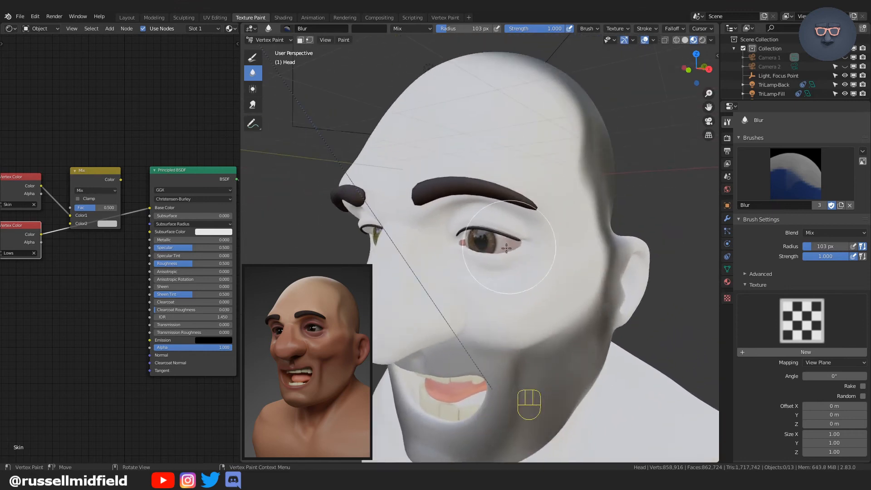
pyautogui.press('f')
pyautogui.click(467, 247)
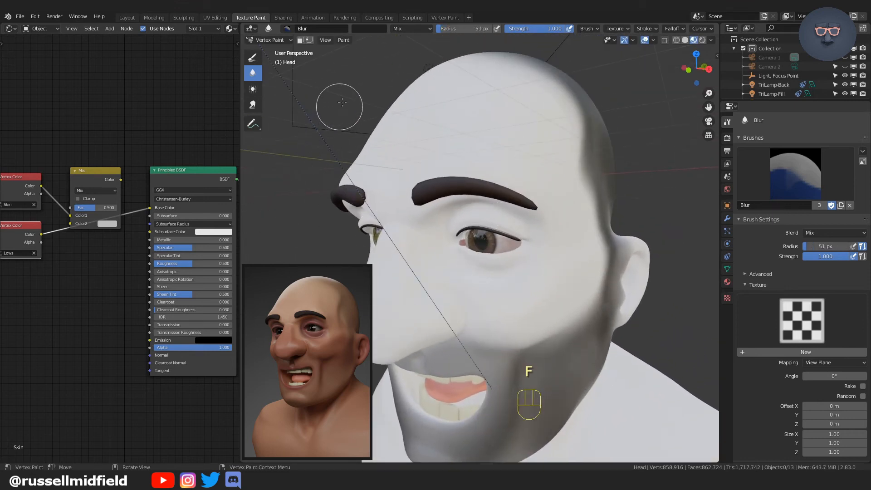
pyautogui.click(255, 60)
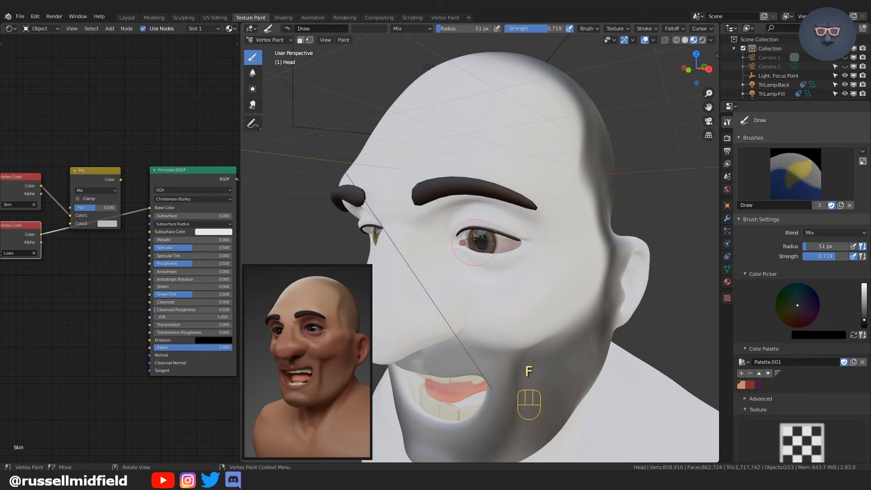
pyautogui.moveTo(464, 230); pyautogui.dragTo(474, 227)
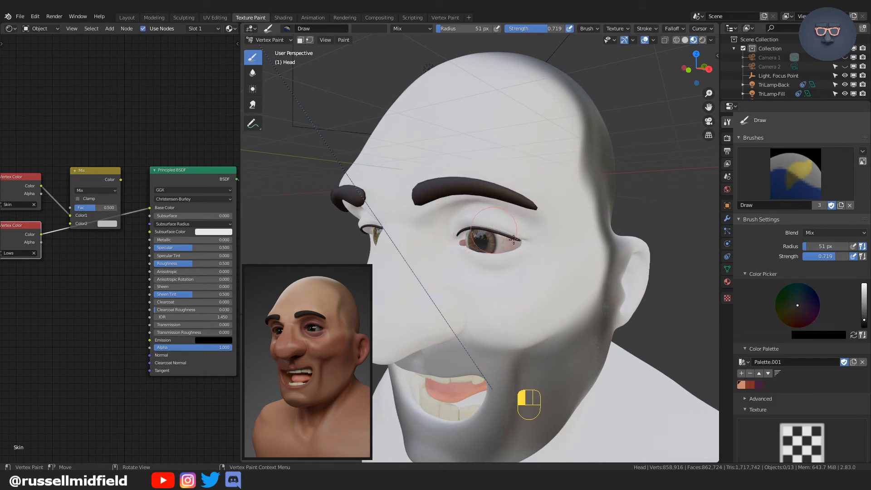
pyautogui.moveTo(522, 249)
pyautogui.mouseDown()
pyautogui.moveTo(470, 257)
pyautogui.moveTo(454, 243)
pyautogui.moveTo(456, 233)
pyautogui.moveTo(478, 268)
pyautogui.moveTo(454, 229)
pyautogui.mouseUp()
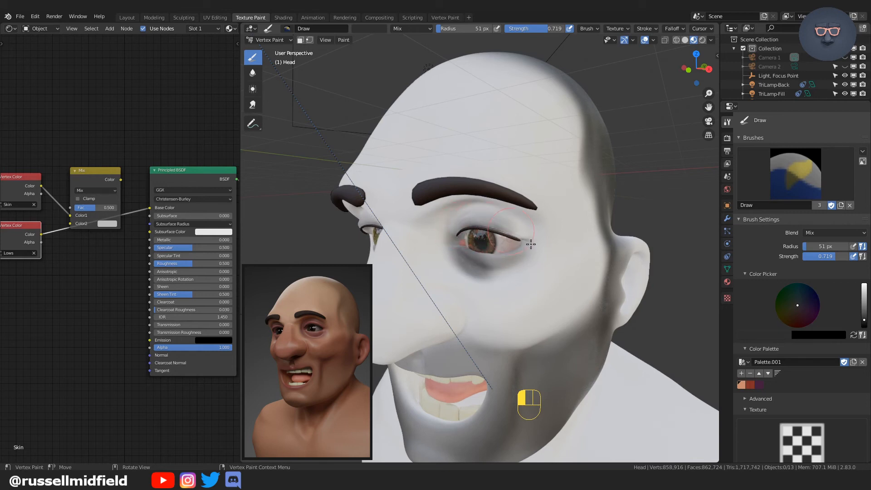
pyautogui.moveTo(531, 244)
pyautogui.mouseDown()
pyautogui.moveTo(543, 256)
pyautogui.moveTo(461, 257)
pyautogui.moveTo(467, 215)
pyautogui.moveTo(483, 212)
pyautogui.moveTo(535, 242)
pyautogui.moveTo(541, 258)
pyautogui.mouseUp()
pyautogui.moveTo(541, 259); pyautogui.dragTo(546, 266, button='middle')
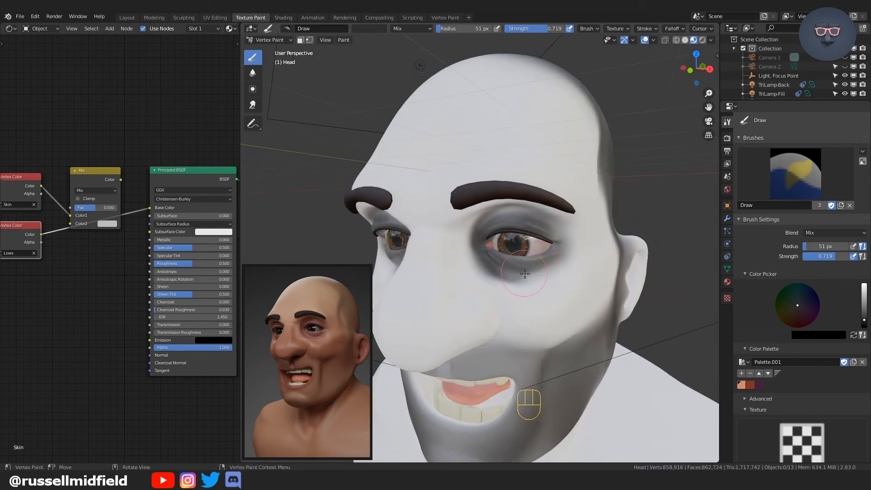
pyautogui.moveTo(525, 274); pyautogui.dragTo(546, 270)
# Step: Soften the dark eye socket shading and the cheek's beard edge with the Blur tool at 121 px radius
pyautogui.click(252, 72)
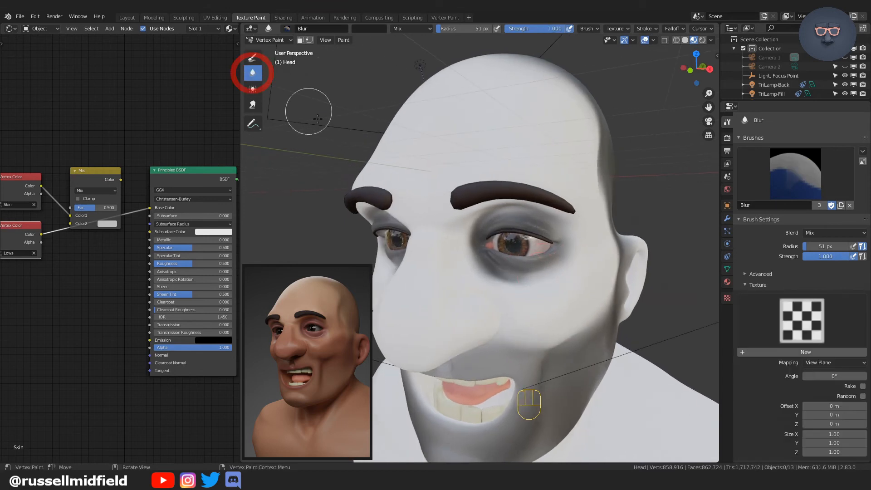
pyautogui.press('f')
pyautogui.moveTo(522, 266)
pyautogui.mouseDown()
pyautogui.moveTo(526, 281)
pyautogui.moveTo(539, 255)
pyautogui.moveTo(531, 241)
pyautogui.moveTo(550, 236)
pyautogui.moveTo(504, 240)
pyautogui.moveTo(530, 254)
pyautogui.moveTo(544, 231)
pyautogui.moveTo(490, 273)
pyautogui.moveTo(471, 255)
pyautogui.moveTo(562, 260)
pyautogui.moveTo(536, 245)
pyautogui.moveTo(522, 218)
pyautogui.moveTo(515, 231)
pyautogui.moveTo(535, 245)
pyautogui.moveTo(503, 245)
pyautogui.moveTo(562, 263)
pyautogui.mouseUp()
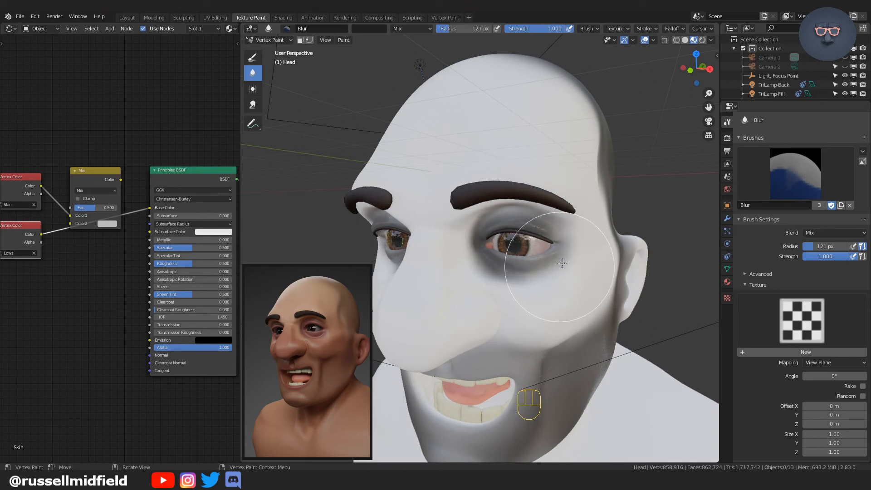
pyautogui.moveTo(563, 263)
pyautogui.keyDown('ctrl'); pyautogui.mouseDown(button='middle')
pyautogui.moveTo(560, 311)
pyautogui.moveTo(542, 309)
pyautogui.mouseUp(button='middle'); pyautogui.keyUp('ctrl')
pyautogui.moveTo(541, 309)
pyautogui.mouseDown()
pyautogui.moveTo(508, 325)
pyautogui.moveTo(499, 343)
pyautogui.mouseUp()
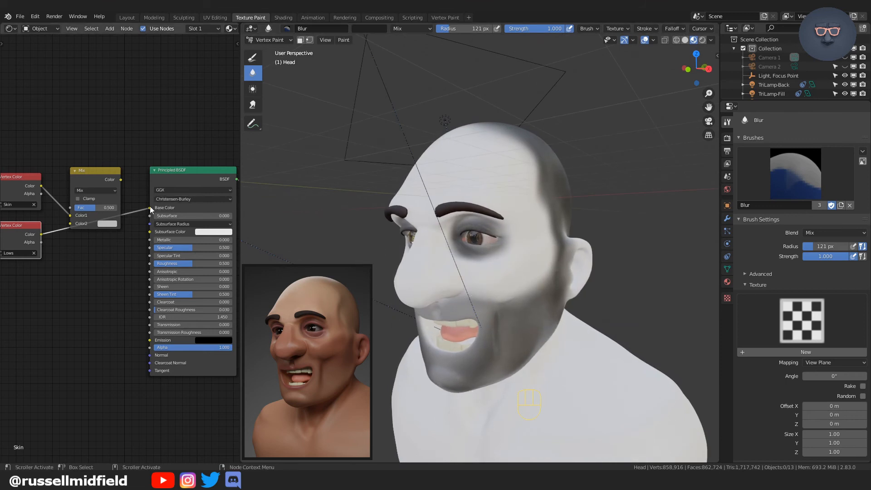
# Step: Route the Lows color through the Mix node's Color2 into Base Color and set the blend mode to Multiply
pyautogui.moveTo(149, 208); pyautogui.dragTo(81, 224)
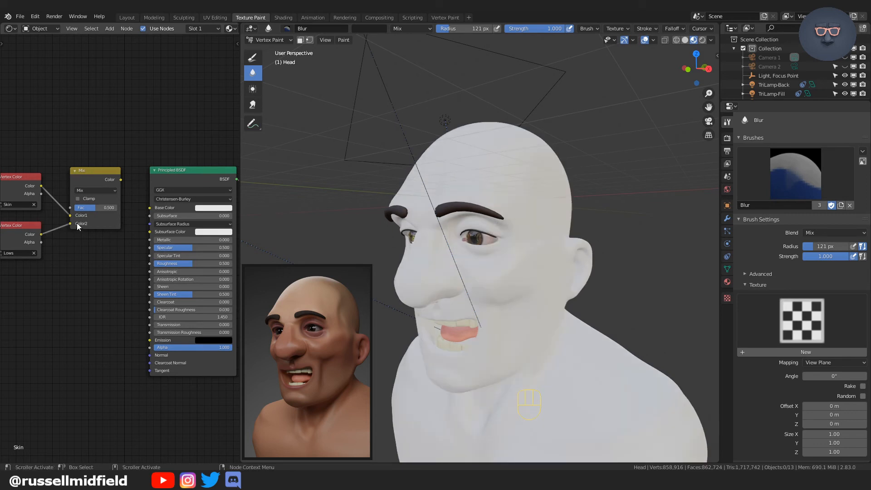
pyautogui.moveTo(121, 180); pyautogui.dragTo(151, 211)
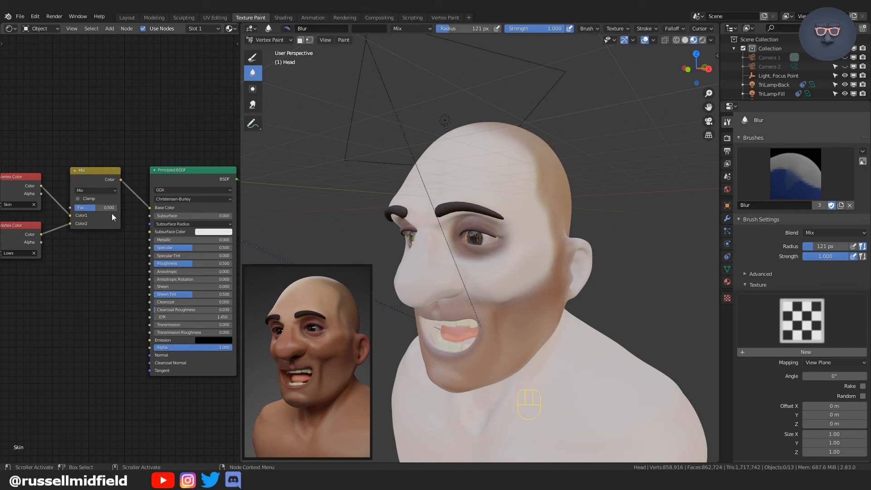
pyautogui.click(109, 189)
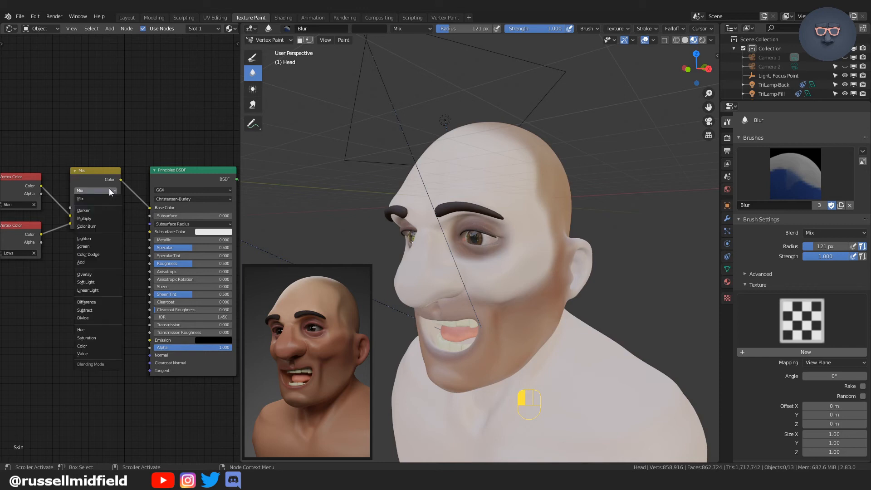
pyautogui.click(102, 221)
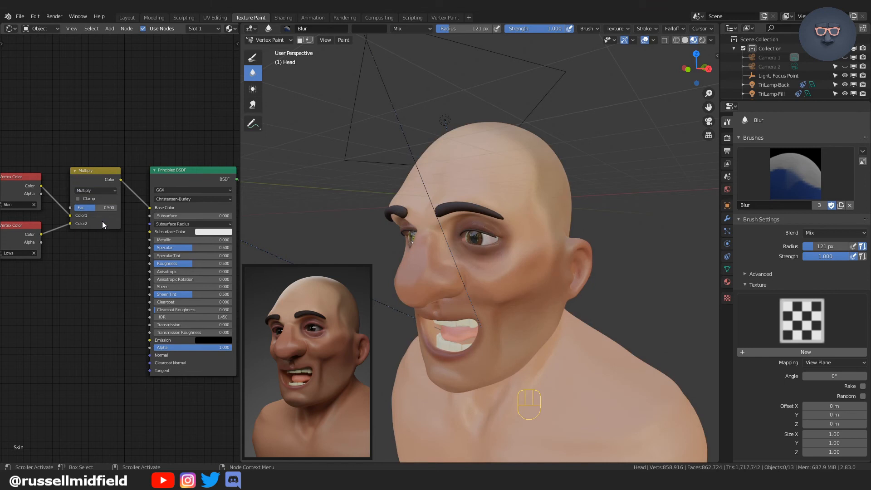
# Step: Switch the viewport to rendered shading and examine how the multiplied Lows layer looks on the head
pyautogui.moveTo(414, 292); pyautogui.dragTo(414, 311, button='middle')
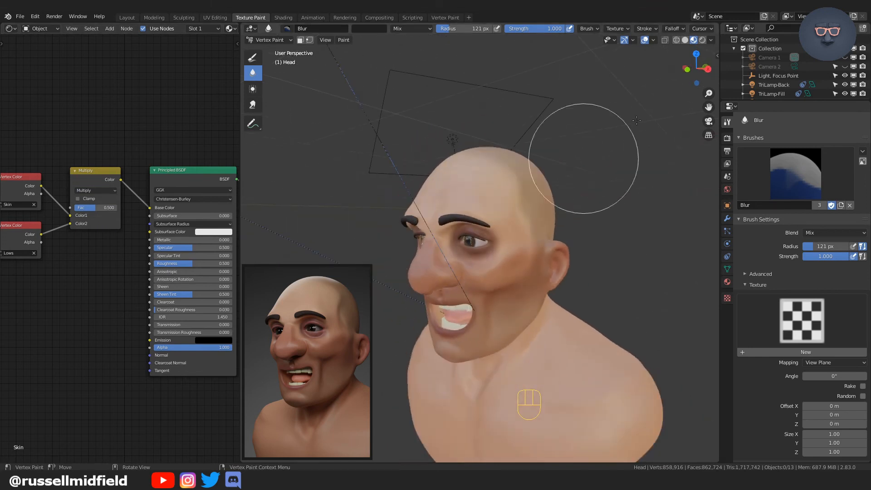
pyautogui.click(702, 40)
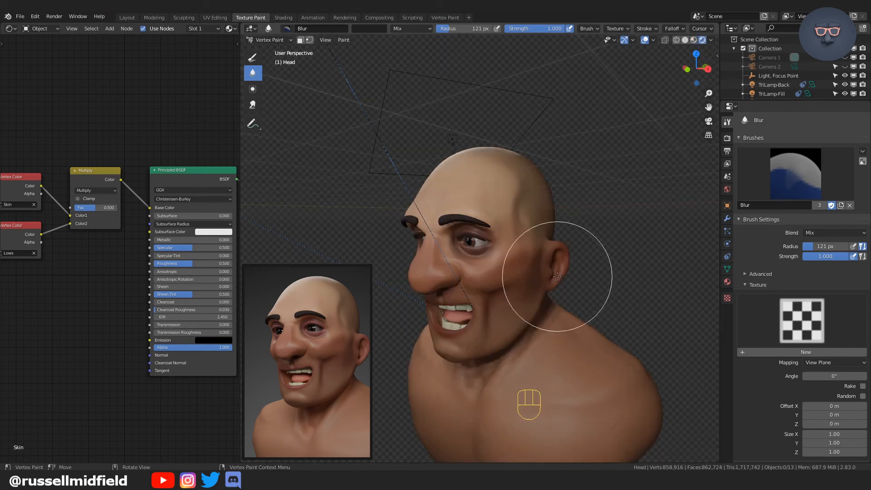
pyautogui.moveTo(510, 278)
pyautogui.mouseDown(button='middle')
pyautogui.moveTo(564, 277)
pyautogui.moveTo(549, 278)
pyautogui.moveTo(559, 282)
pyautogui.mouseUp(button='middle')
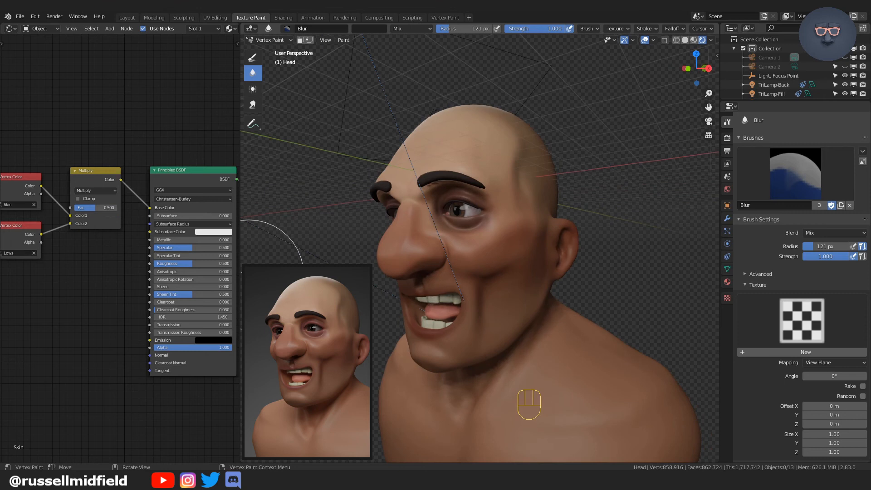
# Step: Add a vertex color layer named Bump to the head and make it the active layer for rendering
pyautogui.moveTo(94, 209)
pyautogui.mouseDown()
pyautogui.moveTo(109, 209)
pyautogui.moveTo(100, 209)
pyautogui.mouseUp()
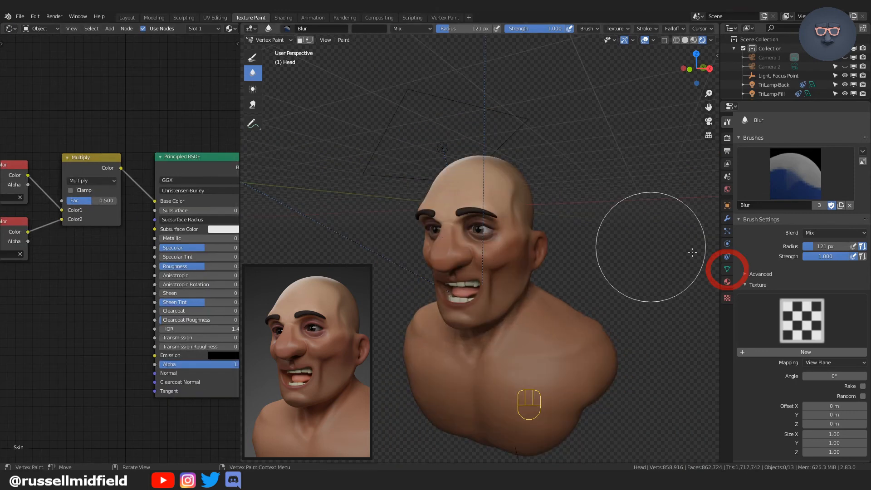
pyautogui.click(727, 268)
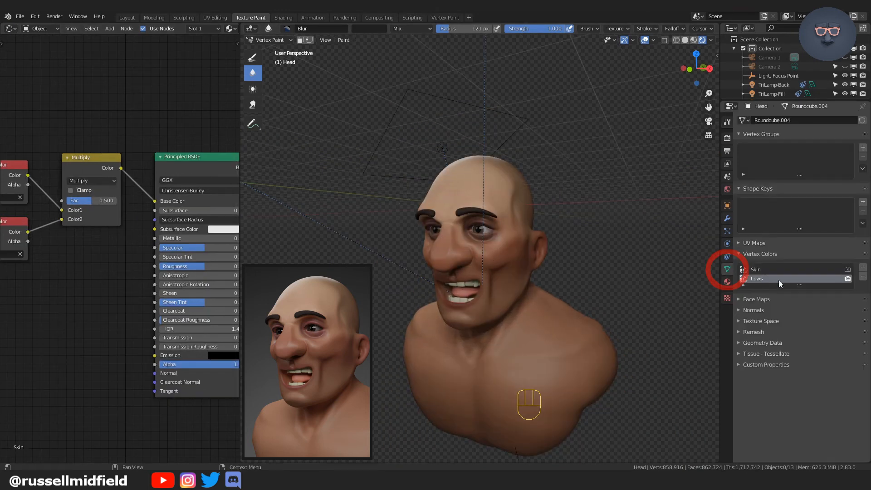
pyautogui.click(863, 268)
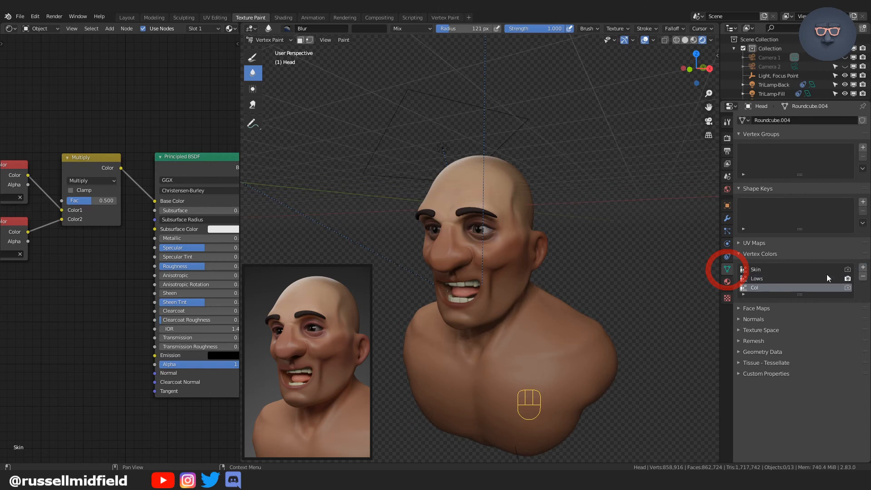
pyautogui.doubleClick(758, 289)
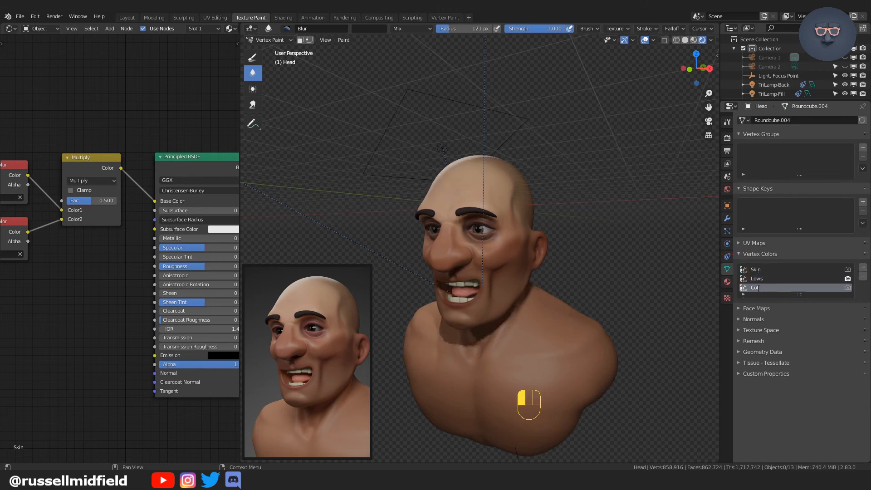
pyautogui.write('B')
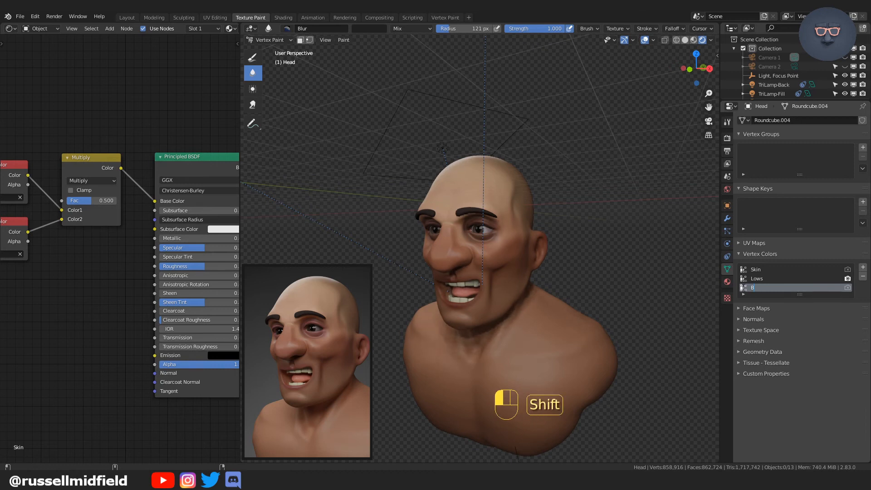
pyautogui.write('ump')
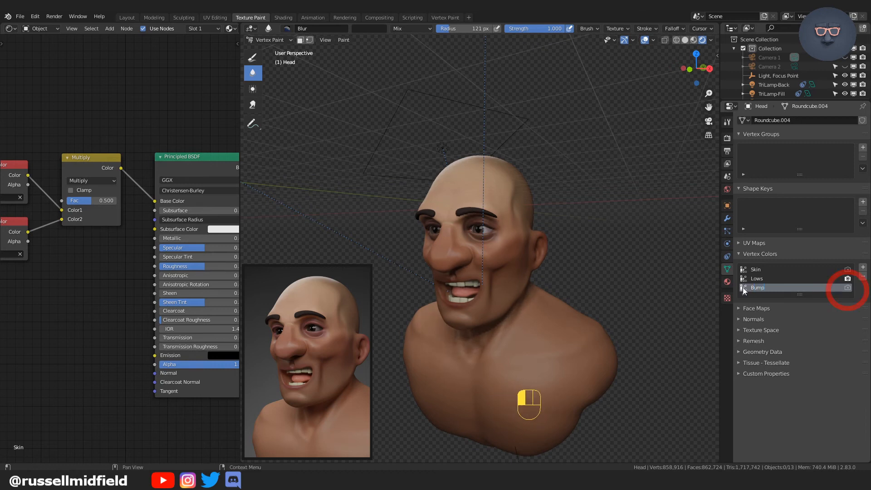
pyautogui.click(847, 287)
# Step: Add an Attribute node below the two vertex color nodes and set its name to Bump
pyautogui.hotkey('shift', 'a')
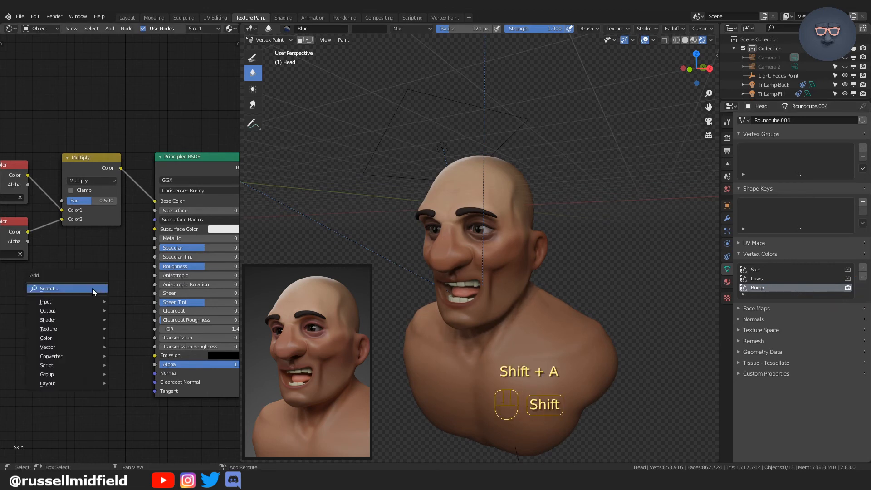
pyautogui.click(91, 288)
pyautogui.write('attr')
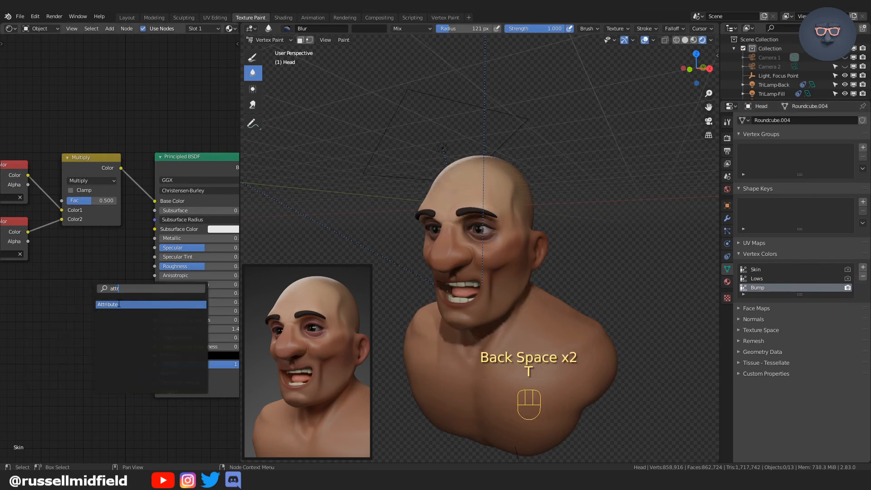
pyautogui.click(116, 304)
pyautogui.click(25, 334)
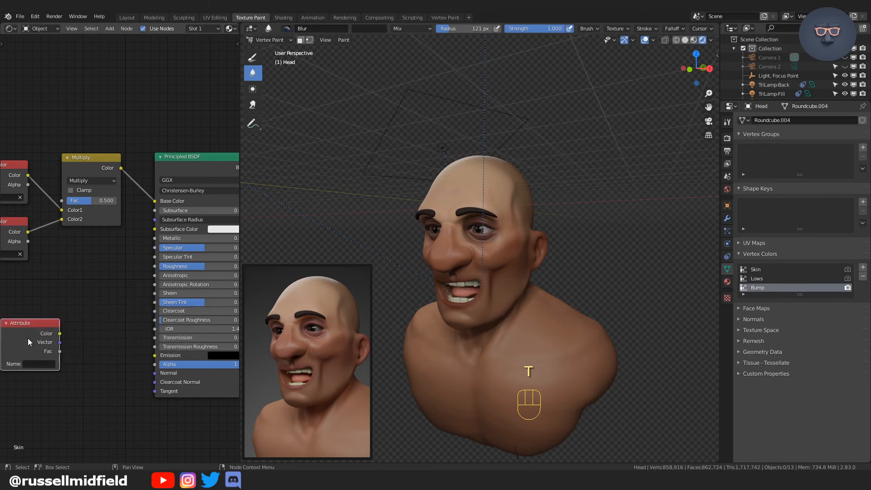
pyautogui.click(38, 364)
pyautogui.write('Bump')
# Step: Add a Bump node that takes the Attribute's Color as Height and feeds the Principled BSDF's Normal
pyautogui.hotkey('shift', 'a')
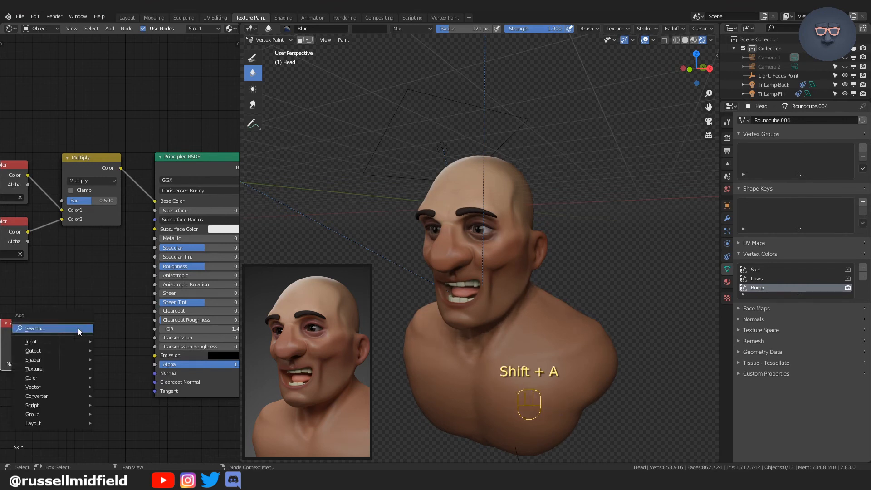
pyautogui.write('bump')
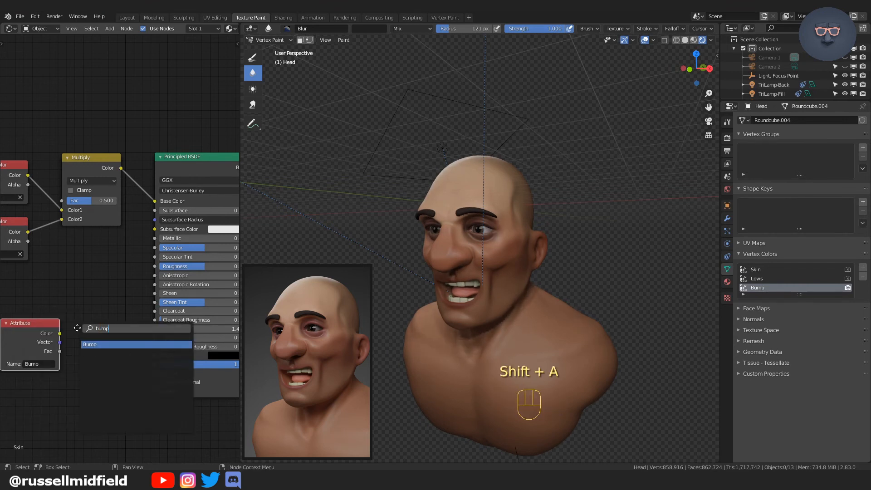
pyautogui.press('Return')
pyautogui.click(125, 301)
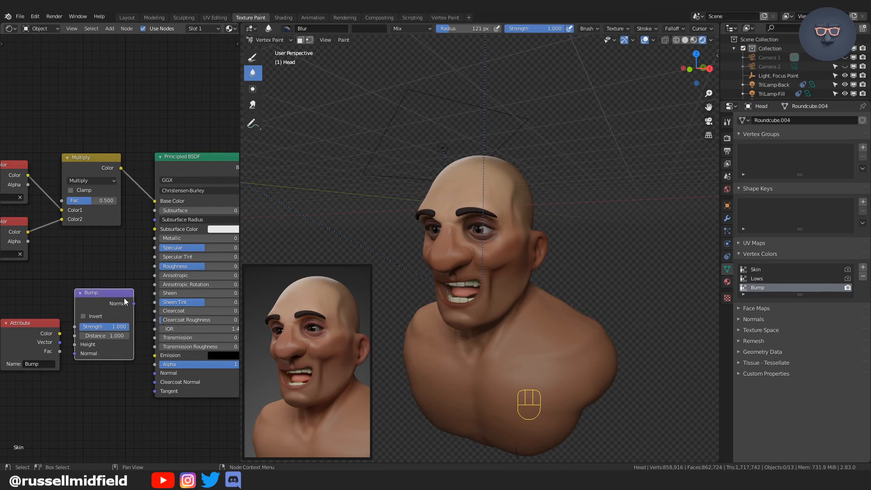
pyautogui.moveTo(134, 303); pyautogui.dragTo(156, 373)
pyautogui.moveTo(59, 334); pyautogui.dragTo(72, 345)
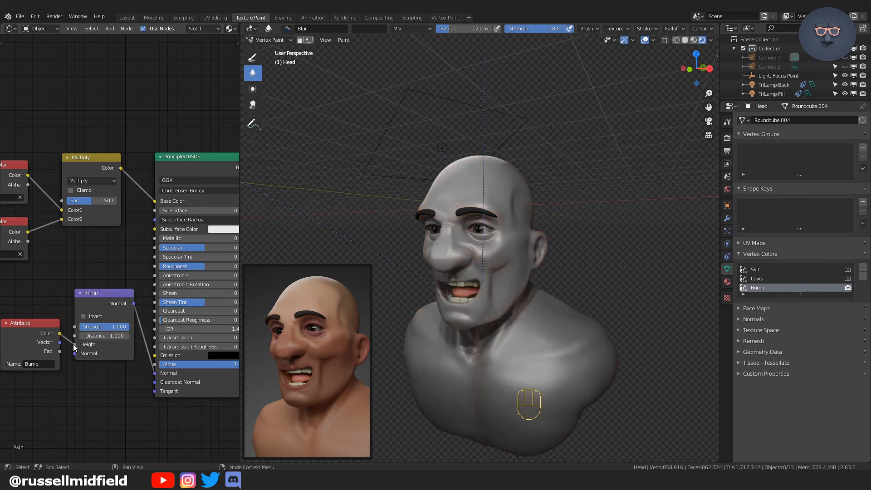
# Step: Set the Bump node's distance to 0.1
pyautogui.click(109, 336)
pyautogui.write('1.0')
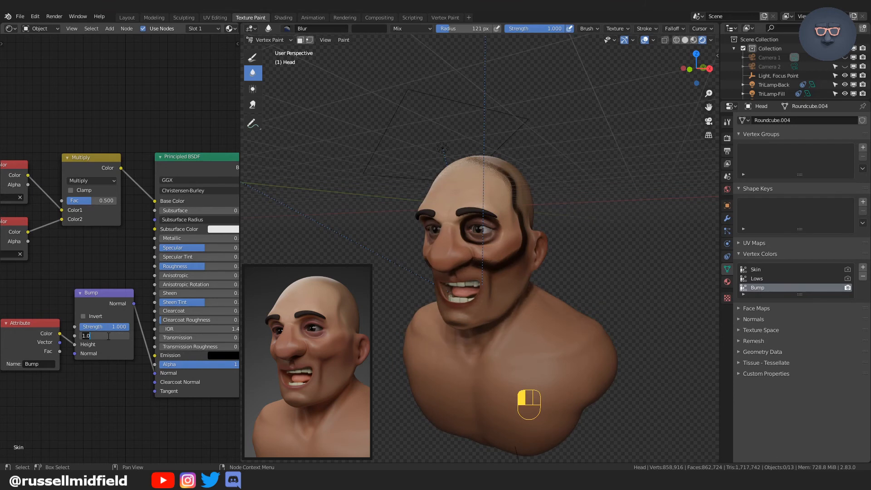
pyautogui.write('0.1')
pyautogui.press('Return')
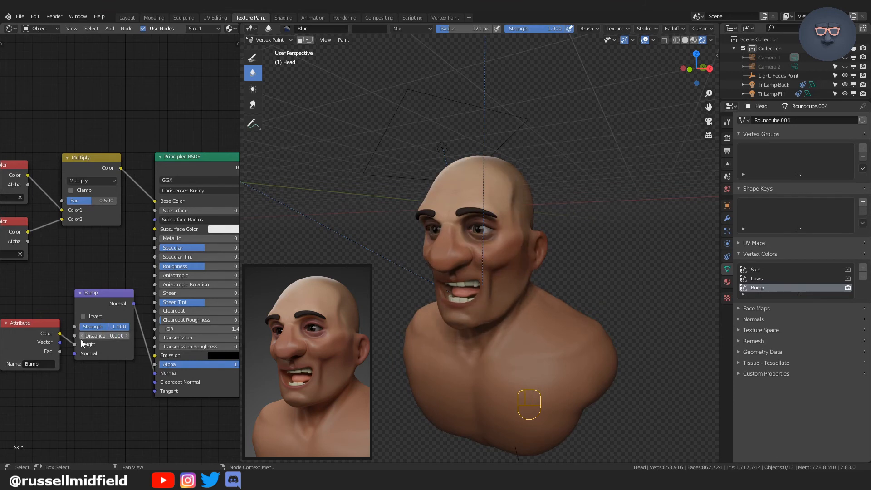
# Step: Preview the Bump attribute through Base Color and fill the layer with white using the Draw brush's color
pyautogui.click(254, 58)
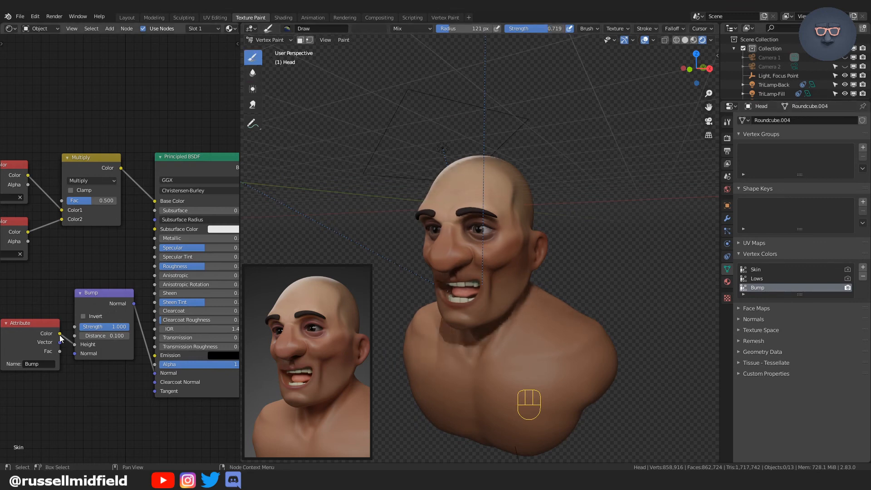
pyautogui.moveTo(60, 334); pyautogui.dragTo(158, 203)
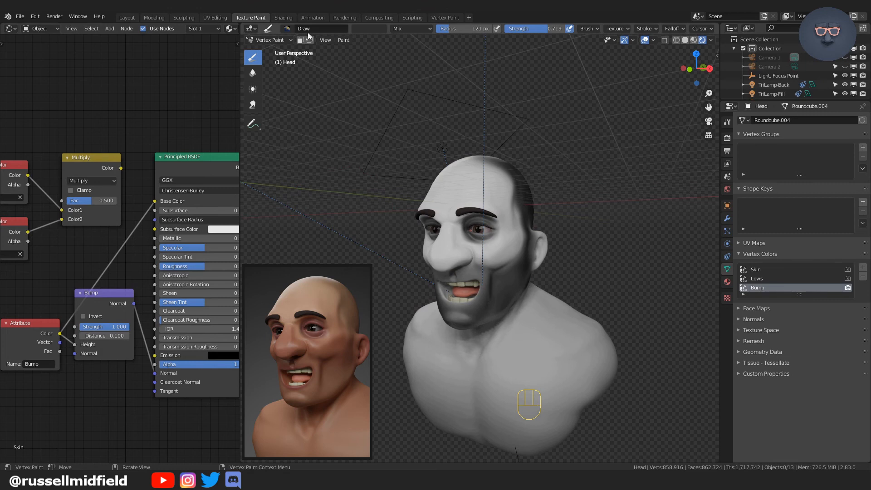
pyautogui.click(366, 28)
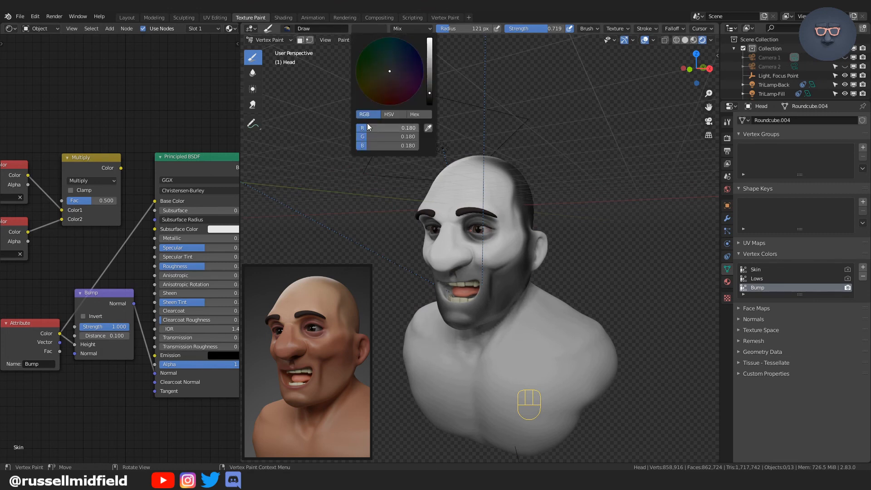
pyautogui.moveTo(367, 127)
pyautogui.mouseDown()
pyautogui.moveTo(413, 128)
pyautogui.moveTo(365, 142)
pyautogui.moveTo(417, 142)
pyautogui.mouseUp()
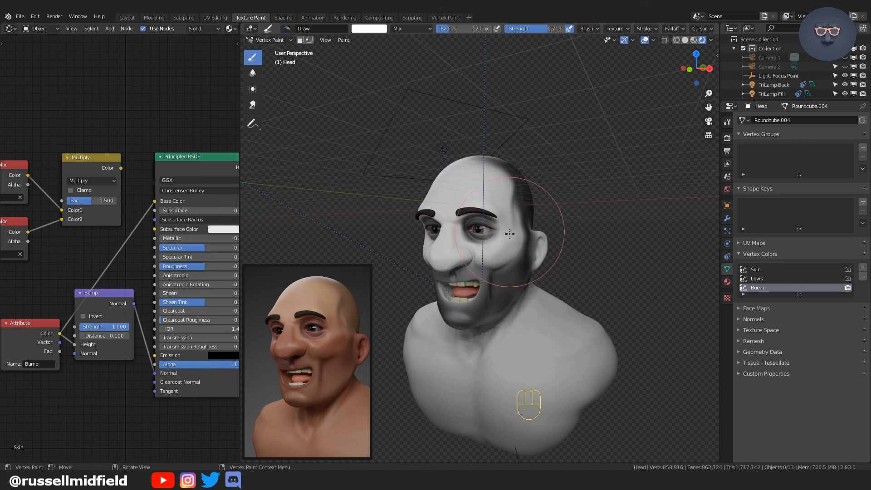
pyautogui.hotkey('shift', 'k')
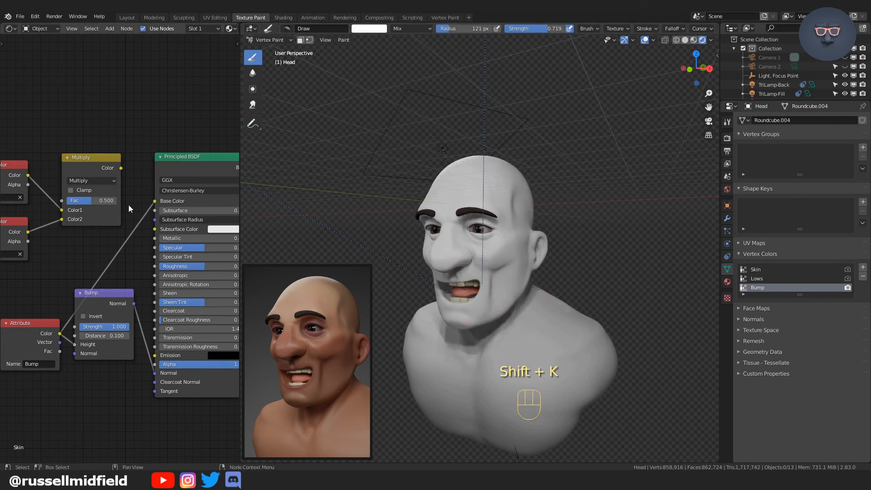
# Step: Disconnect the Bump attribute from Base Color and reconnect the Multiply node's Color output there
pyautogui.moveTo(155, 202); pyautogui.dragTo(135, 205)
pyautogui.click(120, 170)
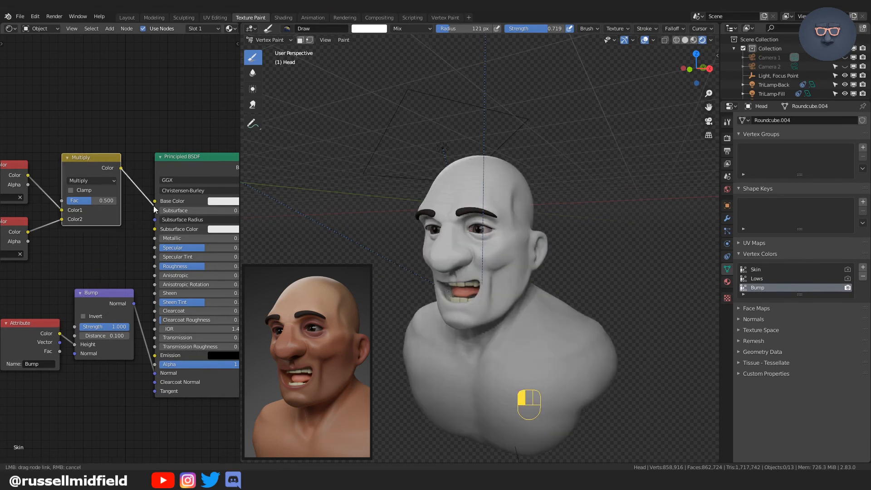
pyautogui.moveTo(121, 170); pyautogui.dragTo(156, 205)
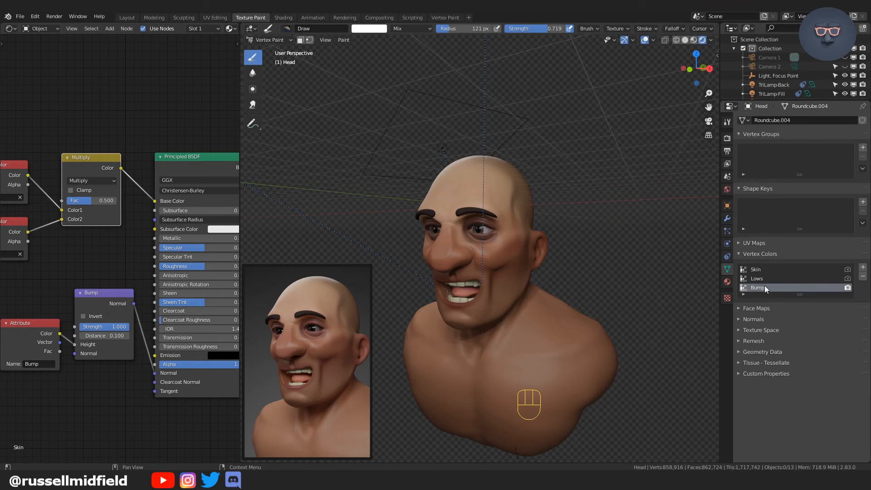
# Step: Darken the Draw brush color to a neutral grey of 0.120 in each RGB channel
pyautogui.click(365, 29)
pyautogui.click(429, 86)
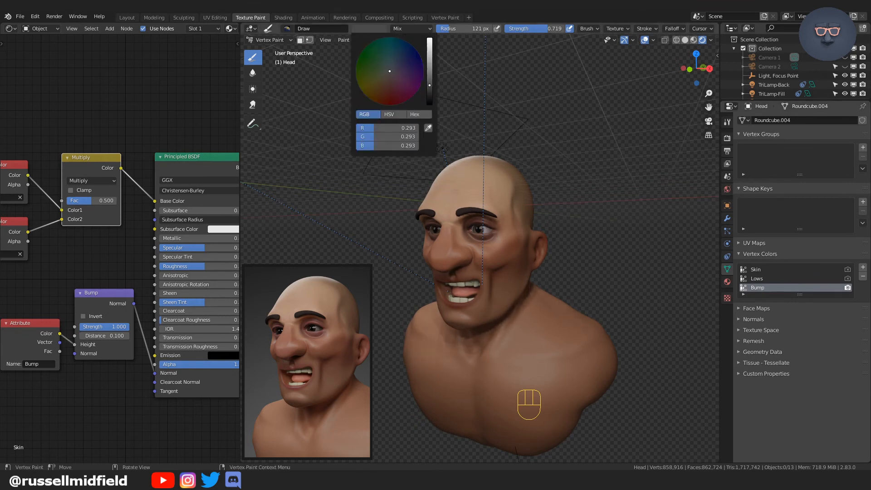
pyautogui.moveTo(429, 86); pyautogui.dragTo(429, 96)
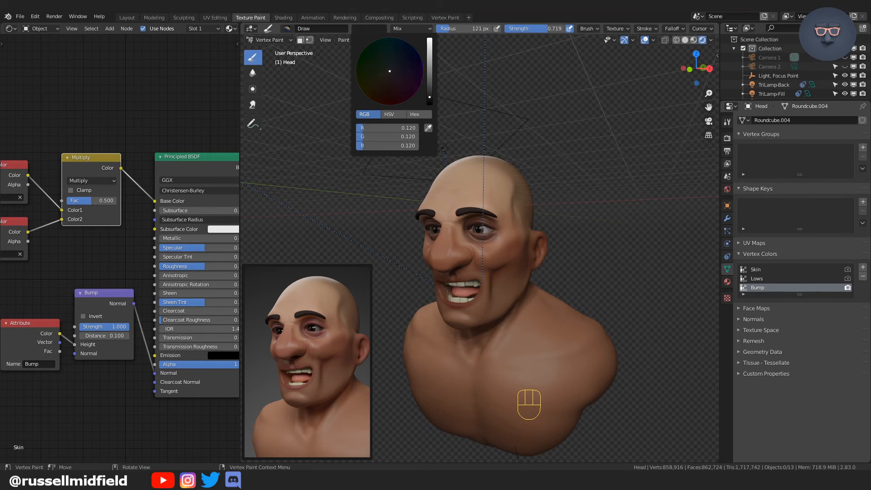
# Step: Set the Draw brush's stroke spacing to 150% and its jitter to 2.0
pyautogui.click(728, 123)
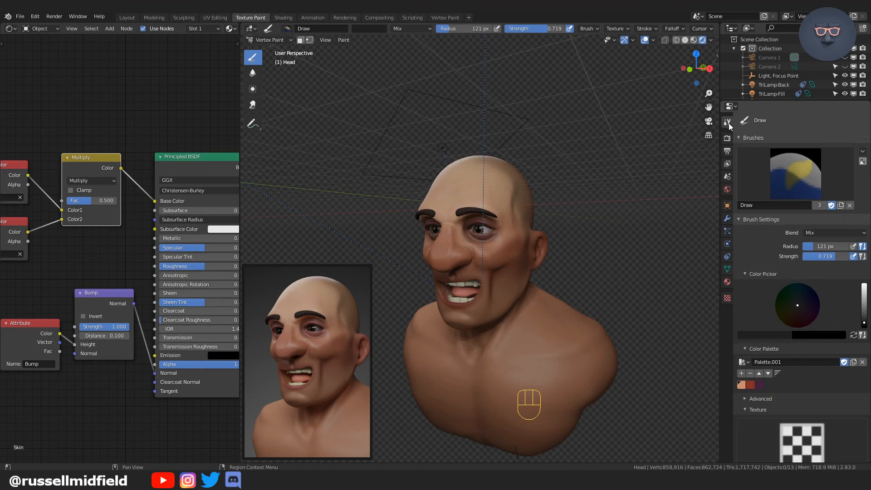
pyautogui.scroll(-9, 817, 322)
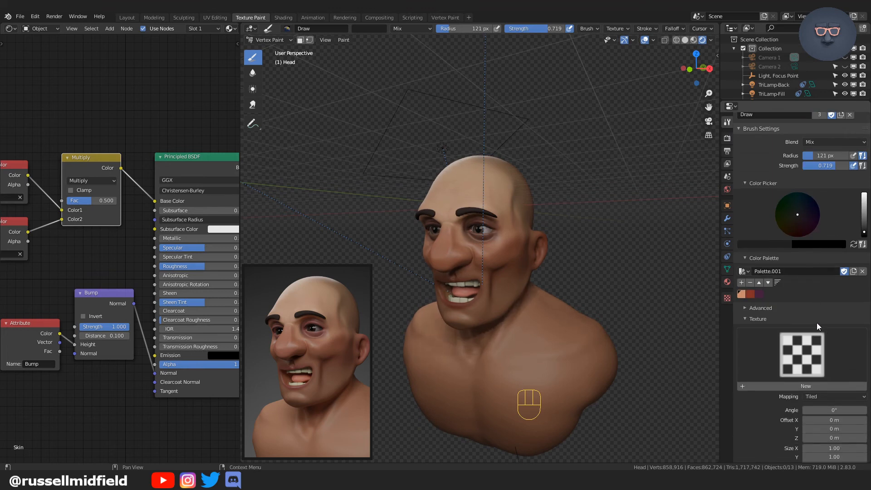
pyautogui.scroll(-9, 817, 323)
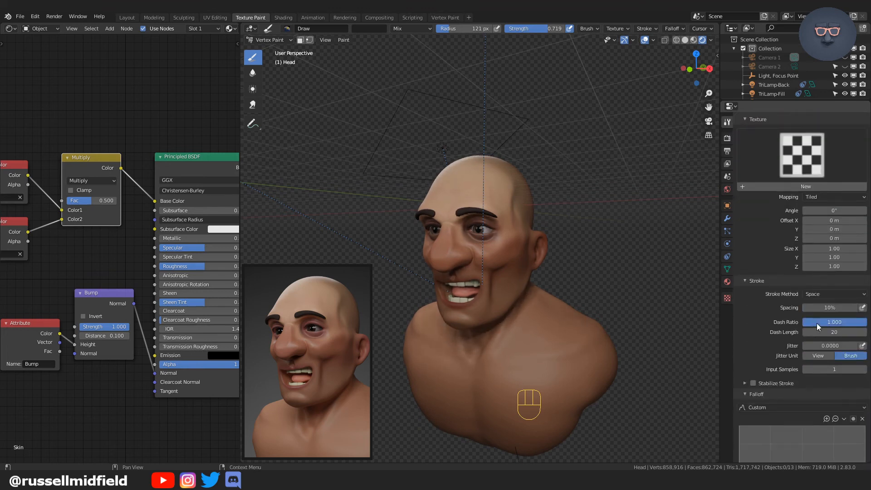
pyautogui.click(824, 271)
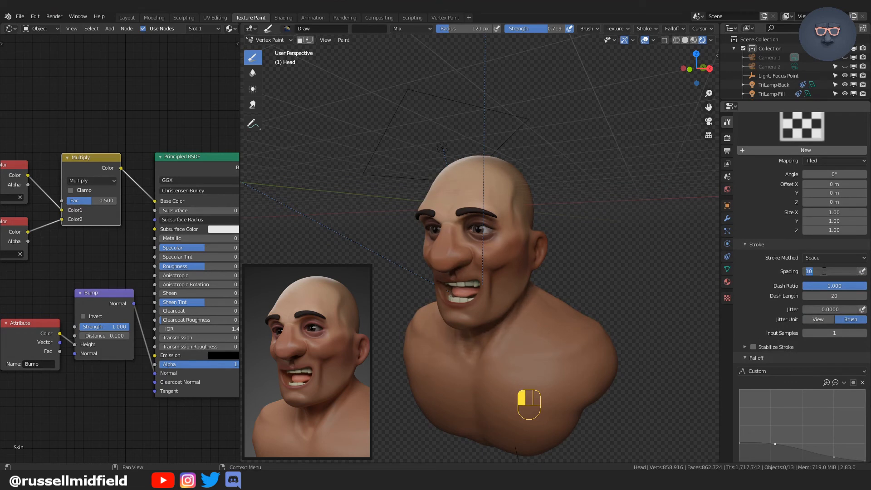
pyautogui.write('150')
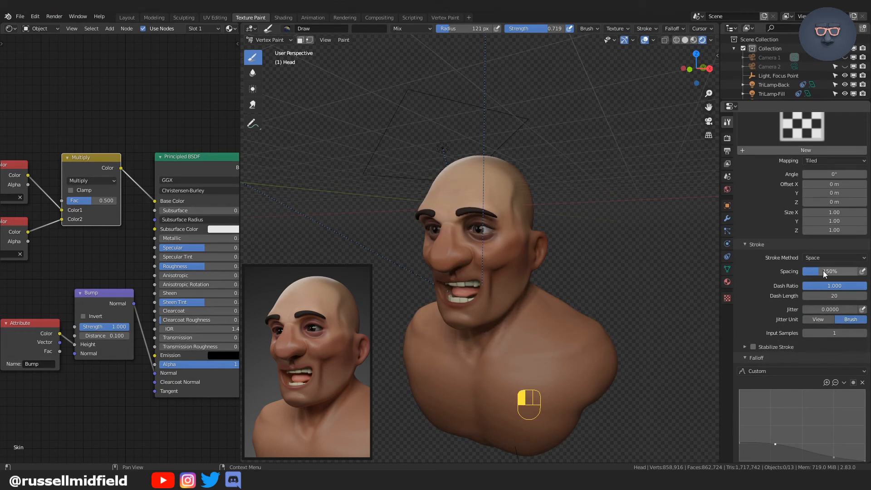
pyautogui.press('Return')
pyautogui.click(825, 309)
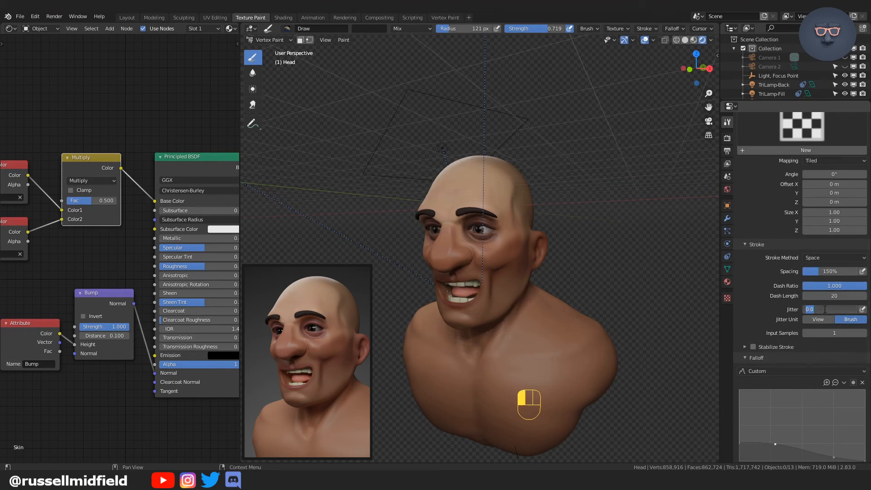
pyautogui.scroll(-4, 803, 280)
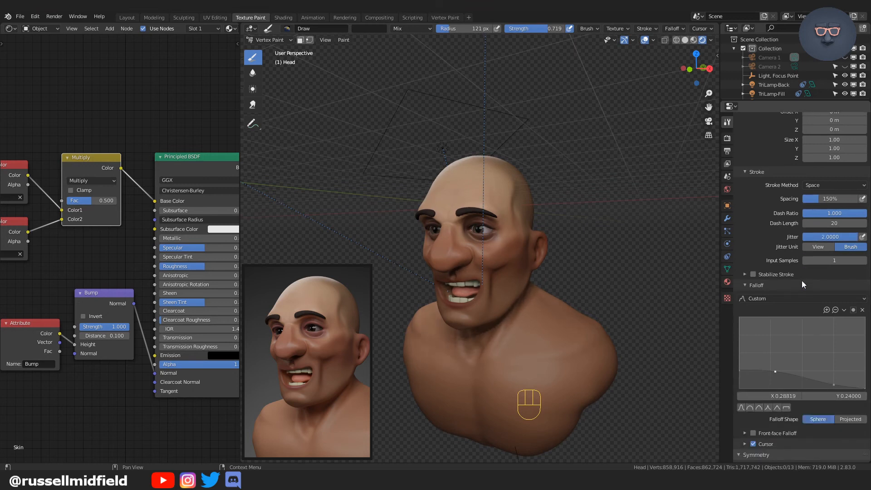
# Step: Set the Draw brush's strength to 0.1 and reduce its radius to about 8 px
pyautogui.scroll(15, 789, 202)
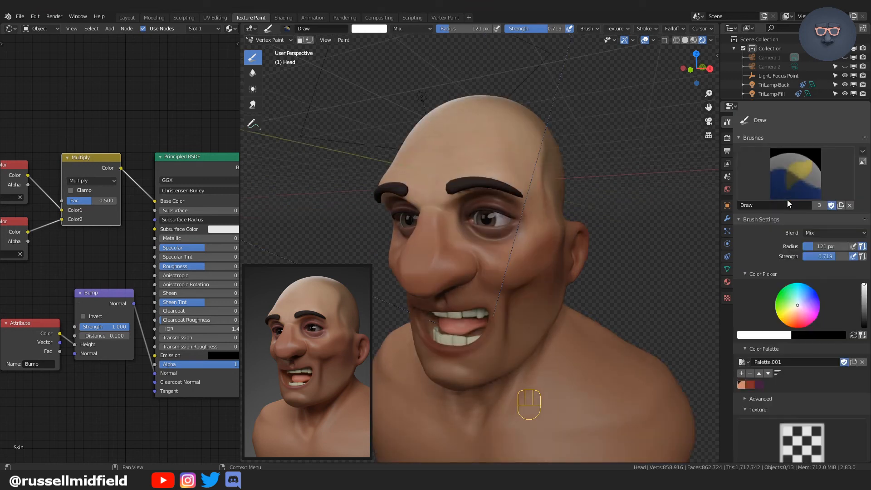
pyautogui.click(828, 256)
pyautogui.press('BackSpace')
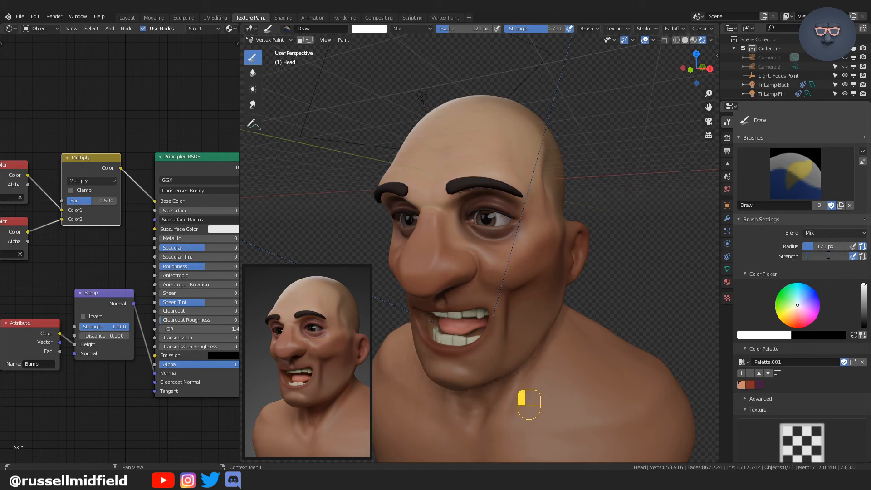
pyautogui.write('.1')
pyautogui.press('Return')
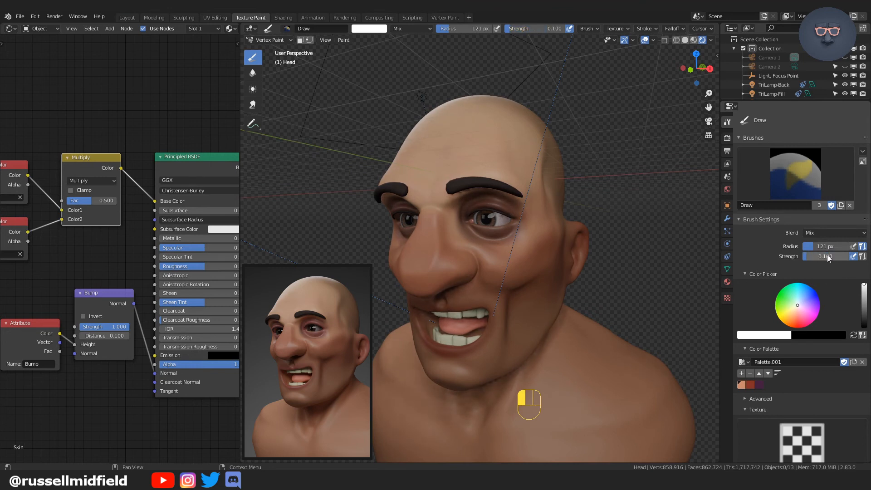
pyautogui.press('f')
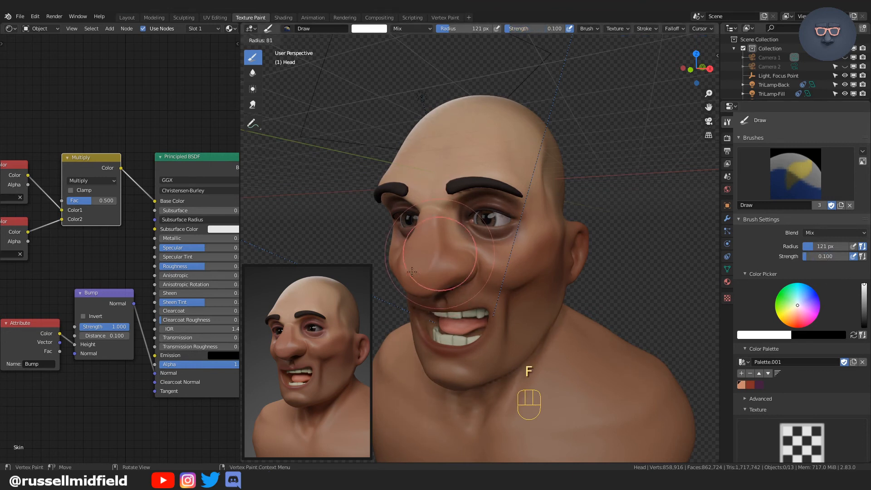
pyautogui.click(397, 277)
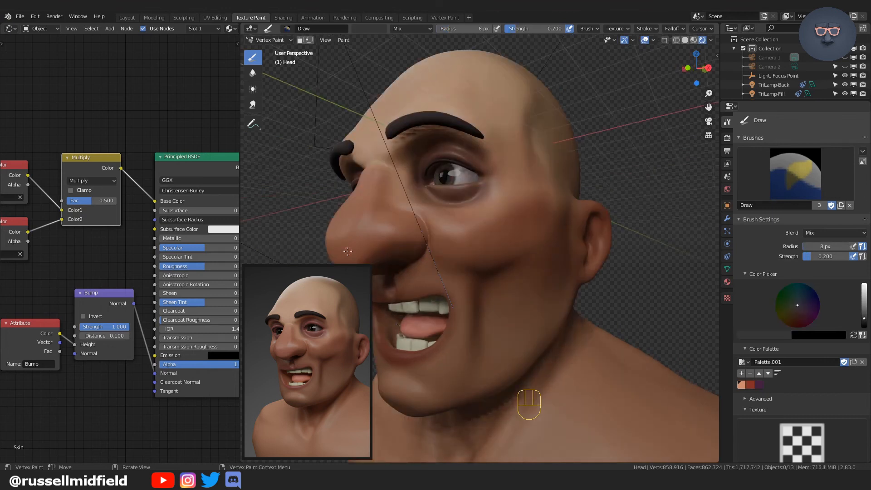
# Step: Paint fine dark bump marks across the nose, cheeks and skin around the eye with the small Draw brush
pyautogui.click(347, 252)
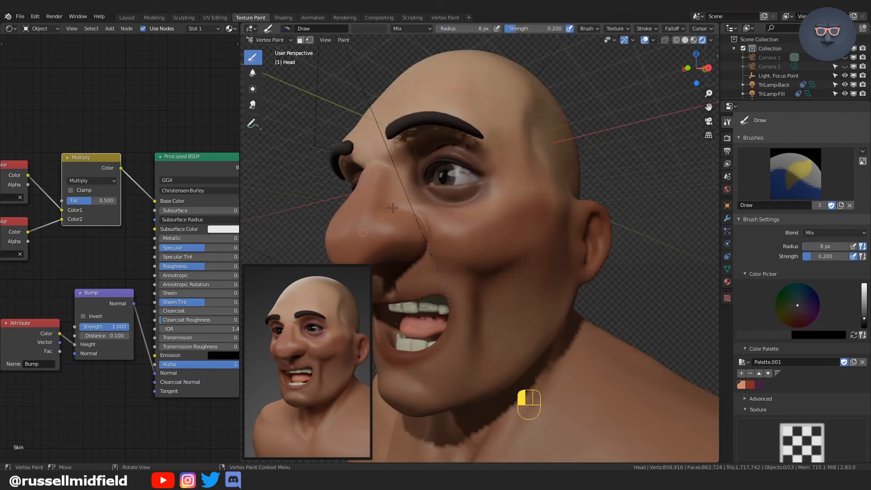
pyautogui.moveTo(393, 208)
pyautogui.mouseDown()
pyautogui.moveTo(419, 217)
pyautogui.moveTo(408, 261)
pyautogui.moveTo(424, 253)
pyautogui.mouseUp()
pyautogui.moveTo(483, 292); pyautogui.dragTo(517, 279)
pyautogui.moveTo(583, 231); pyautogui.dragTo(583, 231)
pyautogui.moveTo(583, 231); pyautogui.dragTo(440, 281, button='middle')
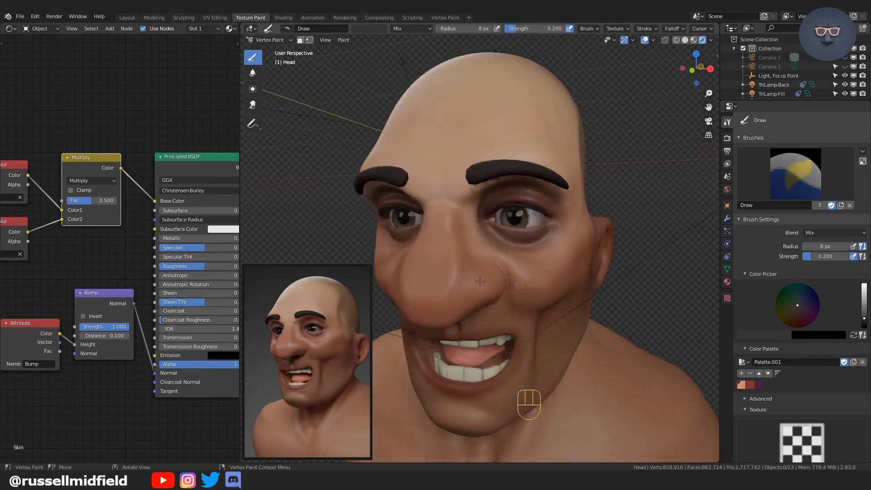
pyautogui.moveTo(439, 280); pyautogui.dragTo(430, 309)
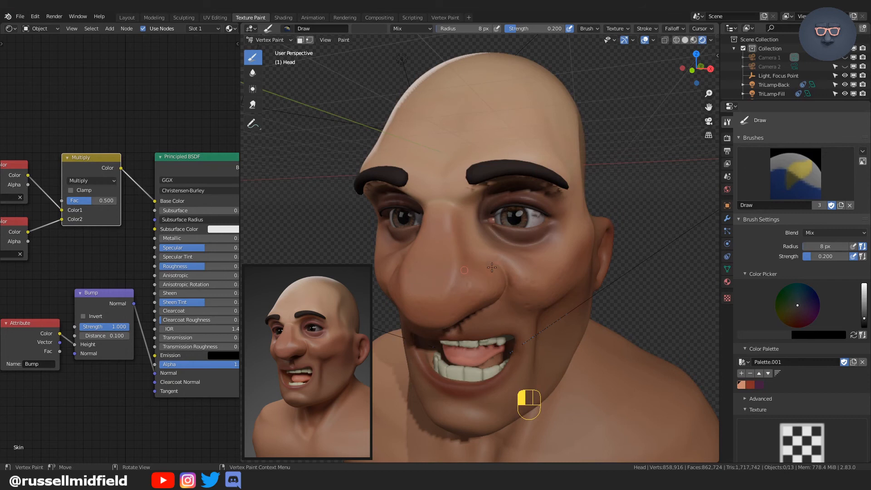
pyautogui.moveTo(503, 265); pyautogui.dragTo(513, 261)
pyautogui.moveTo(493, 217); pyautogui.dragTo(508, 226)
pyautogui.moveTo(480, 225); pyautogui.dragTo(485, 214)
pyautogui.moveTo(489, 263)
pyautogui.mouseDown(button='middle')
pyautogui.moveTo(531, 282)
pyautogui.moveTo(526, 297)
pyautogui.mouseUp(button='middle')
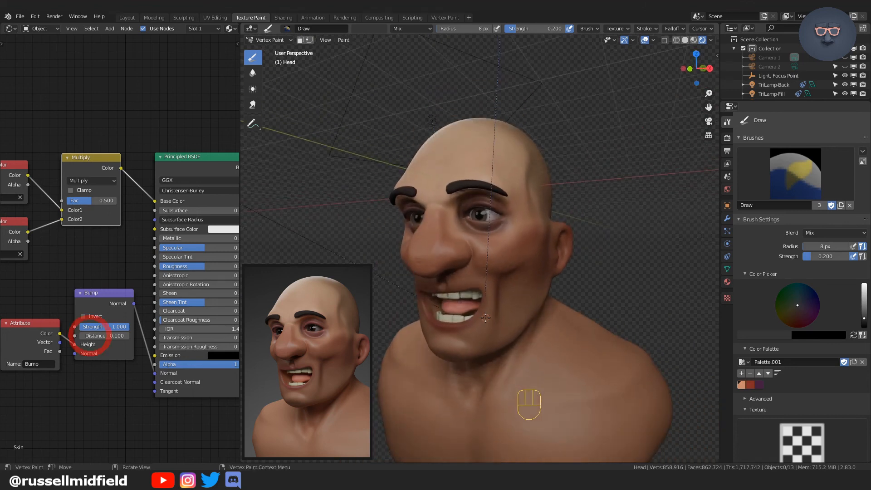
# Step: Set the Bump node's Distance to 0.05
pyautogui.click(115, 334)
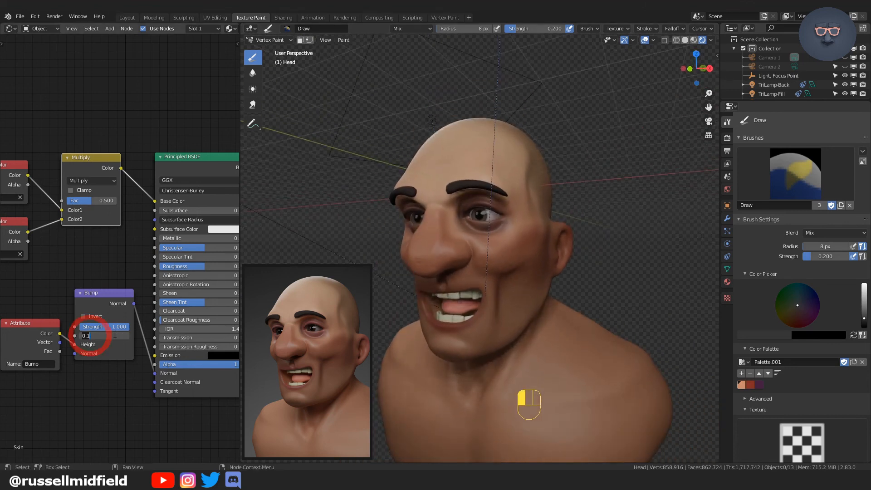
pyautogui.write('.05')
pyautogui.press('Return')
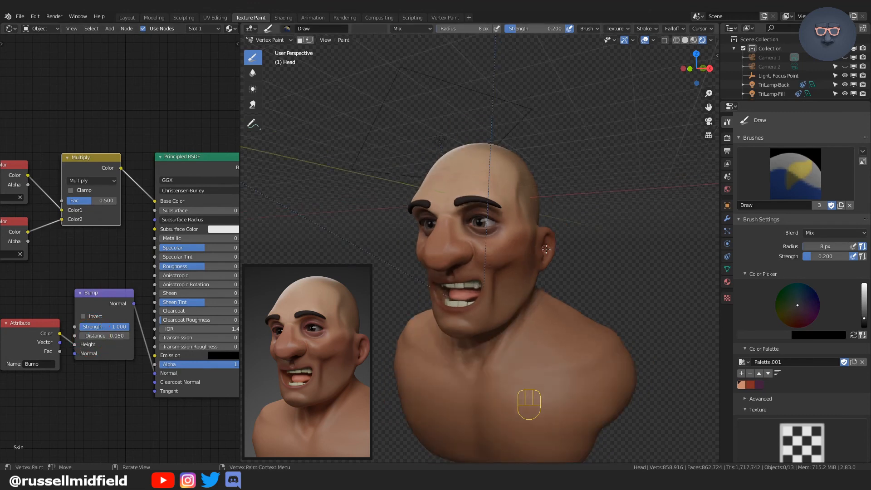
# Step: Add a vertex color layer named Rough to the head and make it the active render layer
pyautogui.moveTo(549, 250); pyautogui.dragTo(586, 257, button='middle')
pyautogui.click(728, 269)
pyautogui.click(794, 289)
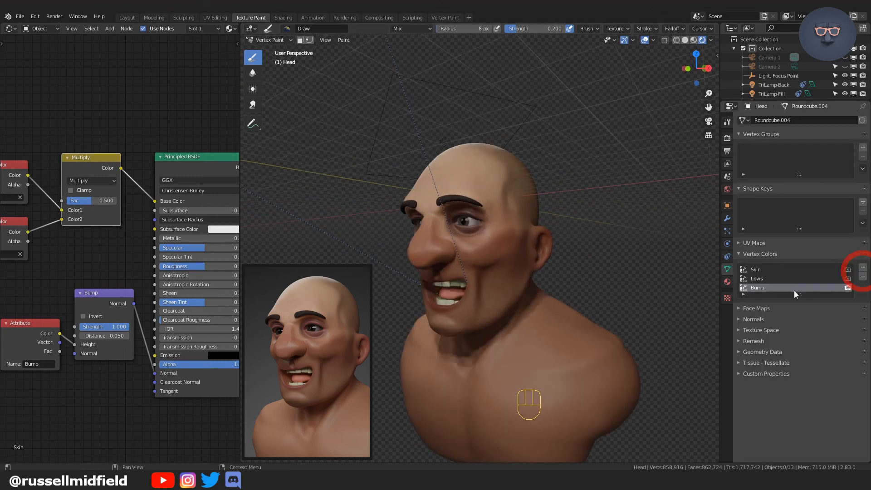
pyautogui.click(862, 267)
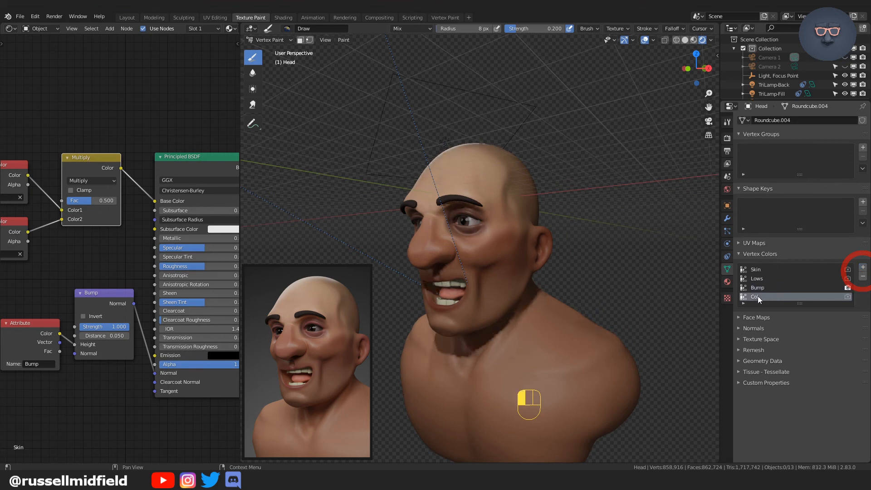
pyautogui.click(756, 296)
pyautogui.click(758, 295)
pyautogui.doubleClick(757, 297)
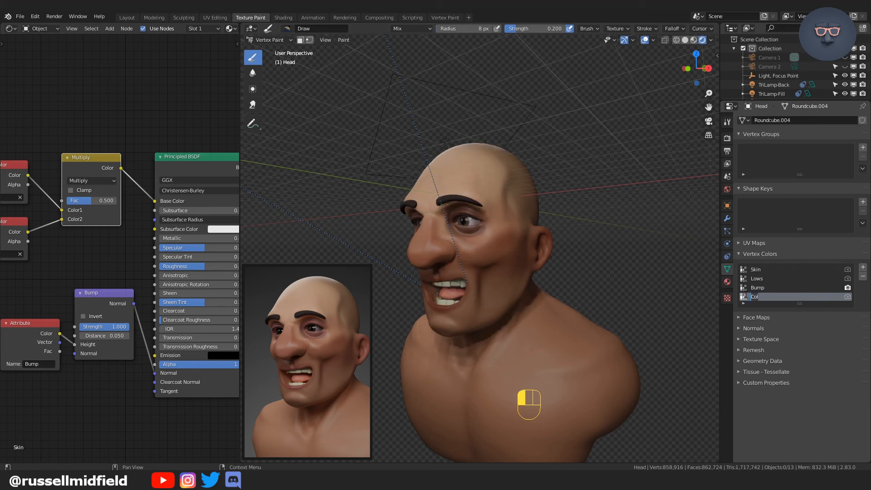
pyautogui.write('Rough')
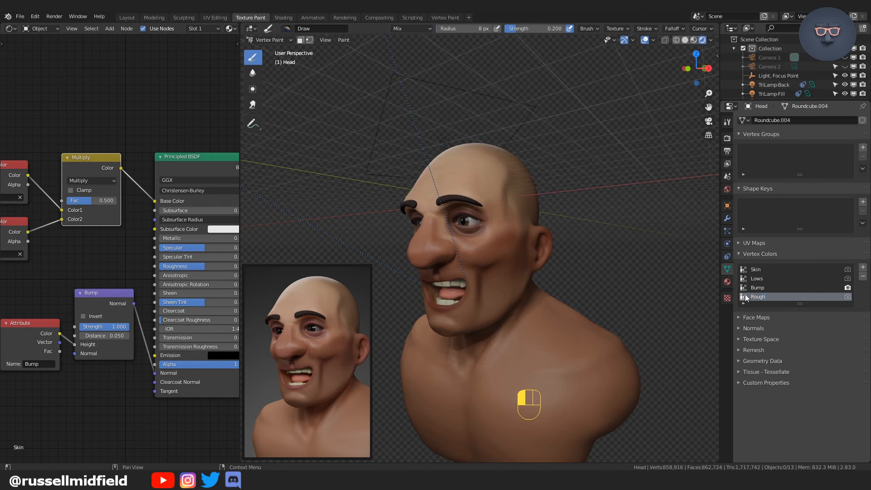
pyautogui.click(745, 298)
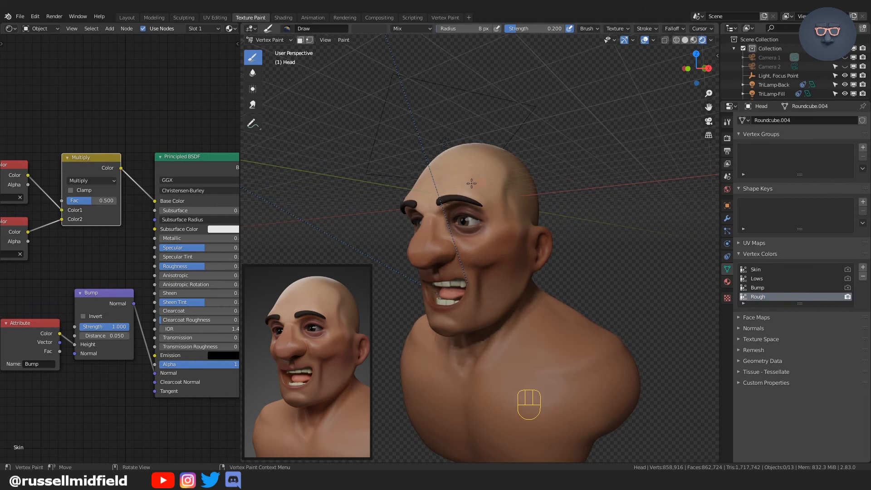
# Step: Move the Bump Attribute node and the Bump node down to make room below the Lows node
pyautogui.keyDown('shift'); pyautogui.moveTo(152, 240); pyautogui.dragTo(189, 224, button='middle'); pyautogui.keyUp('shift')
pyautogui.moveTo(63, 307); pyautogui.dragTo(46, 362)
pyautogui.moveTo(134, 279); pyautogui.dragTo(123, 356)
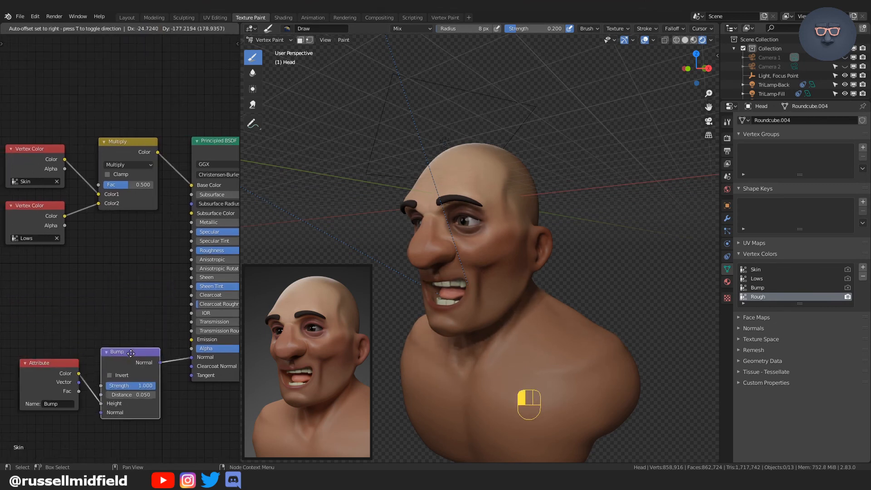
# Step: Duplicate the Lows Vertex Color node, switch the copy to Rough and connect its Color to the Principled BSDF Roughness
pyautogui.click(34, 206)
pyautogui.hotkey('shift', 'd')
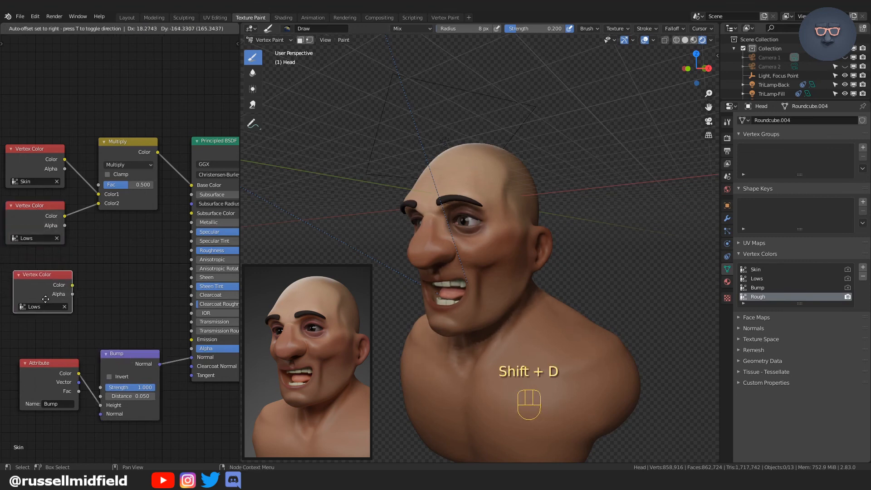
pyautogui.click(37, 307)
pyautogui.click(22, 311)
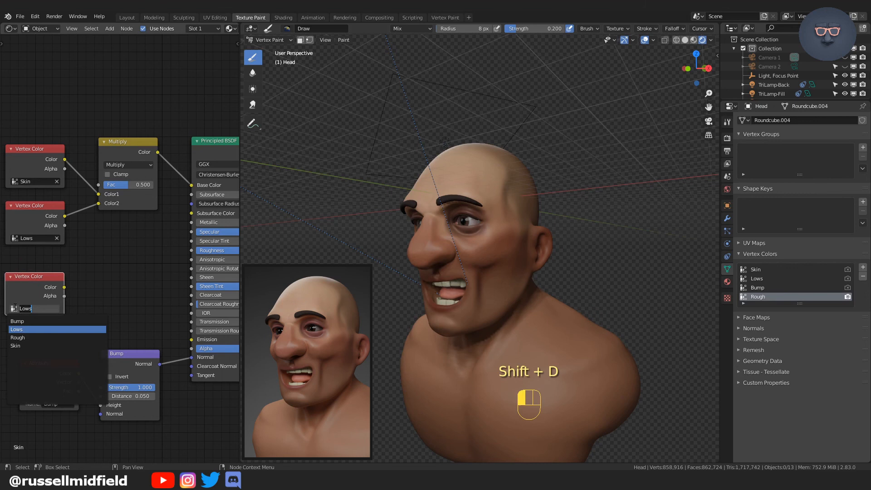
pyautogui.click(27, 338)
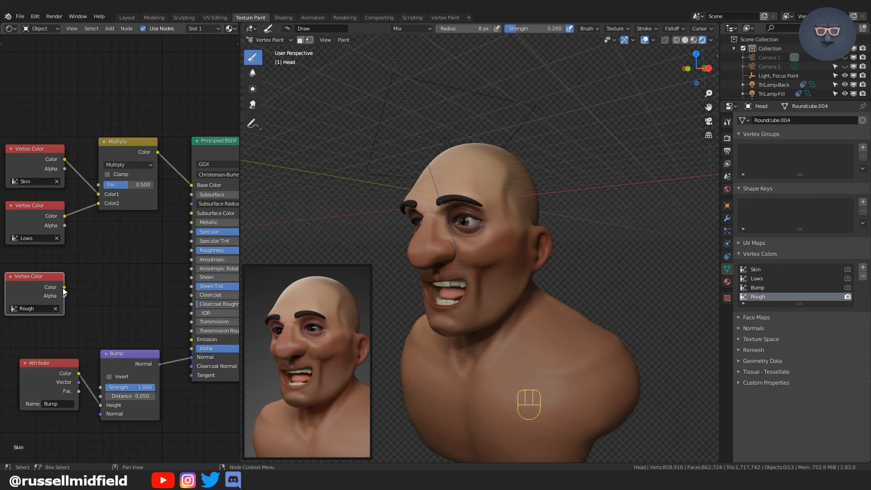
pyautogui.moveTo(64, 287); pyautogui.dragTo(191, 253)
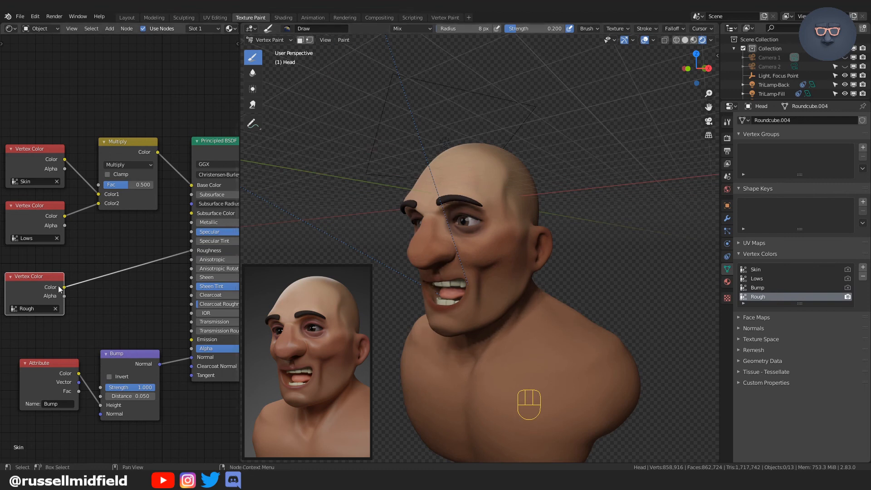
# Step: Route the Rough color into Base Color instead of Roughness and fill the Rough layer with white
pyautogui.moveTo(64, 287); pyautogui.dragTo(191, 185)
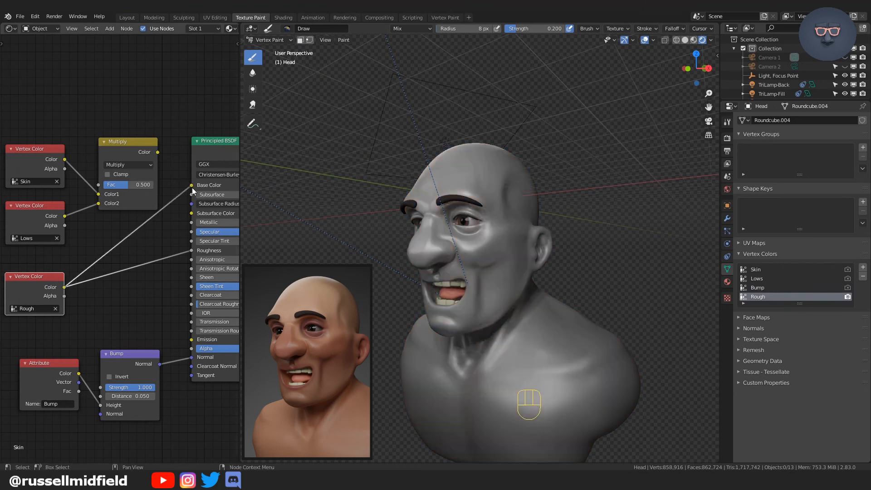
pyautogui.moveTo(191, 250); pyautogui.dragTo(184, 251)
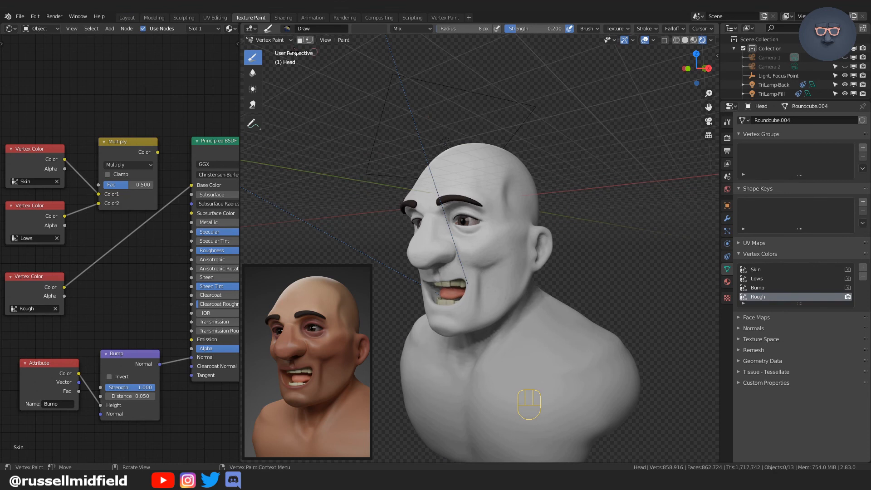
pyautogui.click(380, 29)
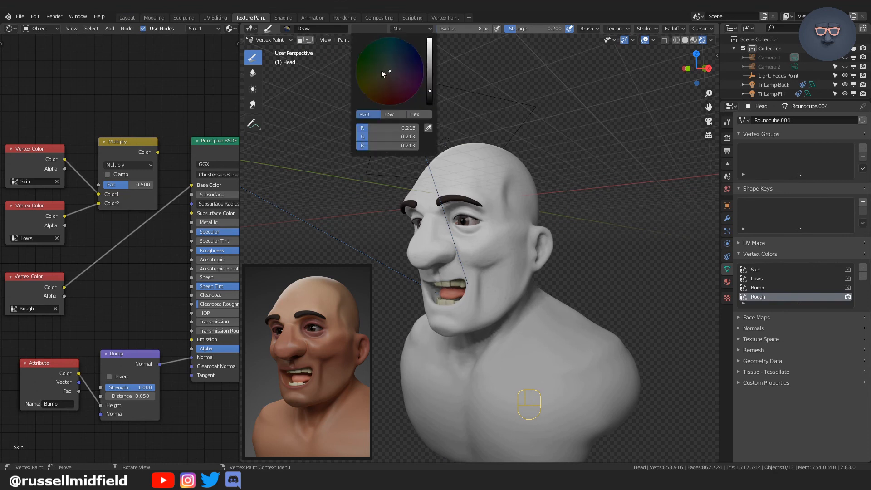
pyautogui.moveTo(372, 129)
pyautogui.mouseDown()
pyautogui.moveTo(410, 129)
pyautogui.moveTo(418, 146)
pyautogui.mouseUp()
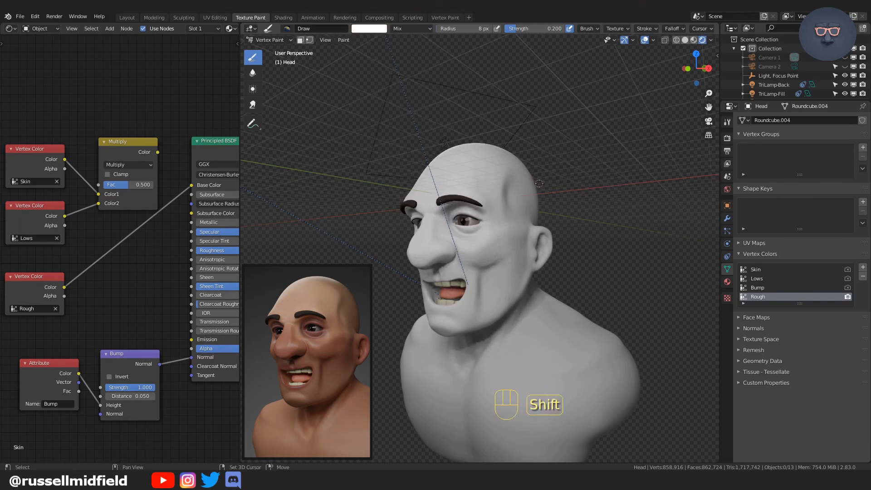
pyautogui.hotkey('shift', 'k')
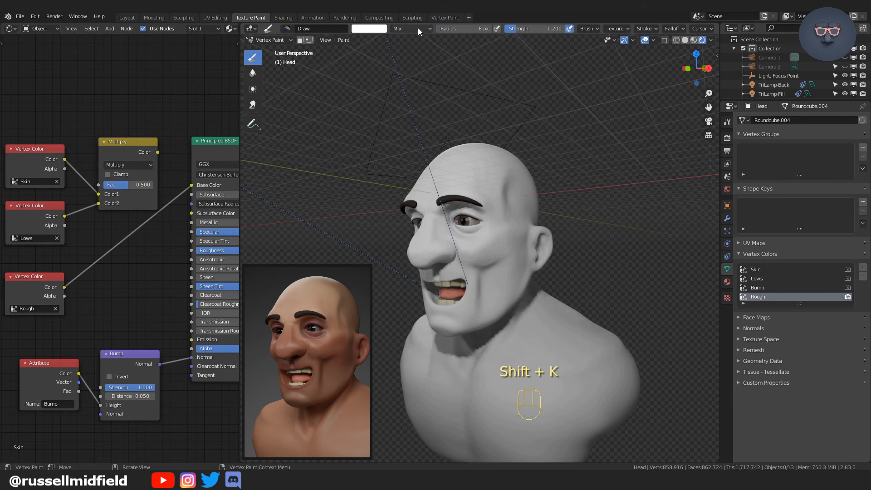
# Step: Set the Draw brush color to a light grey of 0.733 in each RGB channel and fill the Rough layer with it
pyautogui.click(380, 30)
pyautogui.click(429, 55)
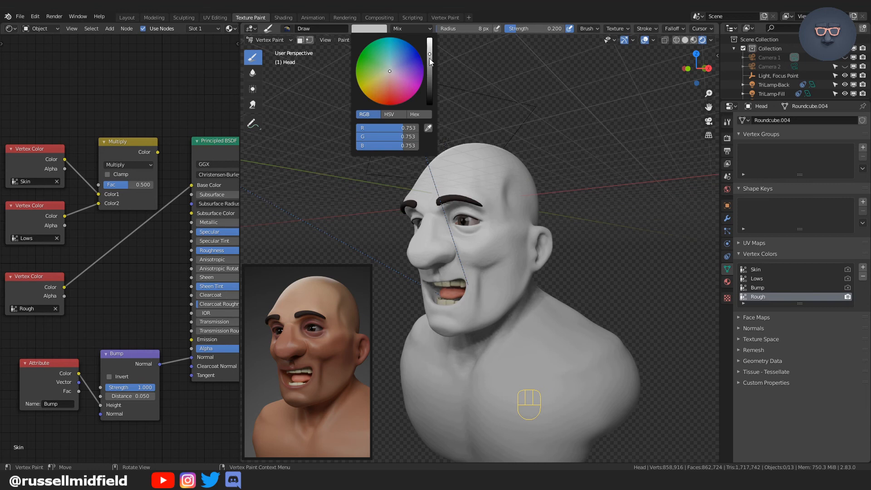
pyautogui.click(429, 59)
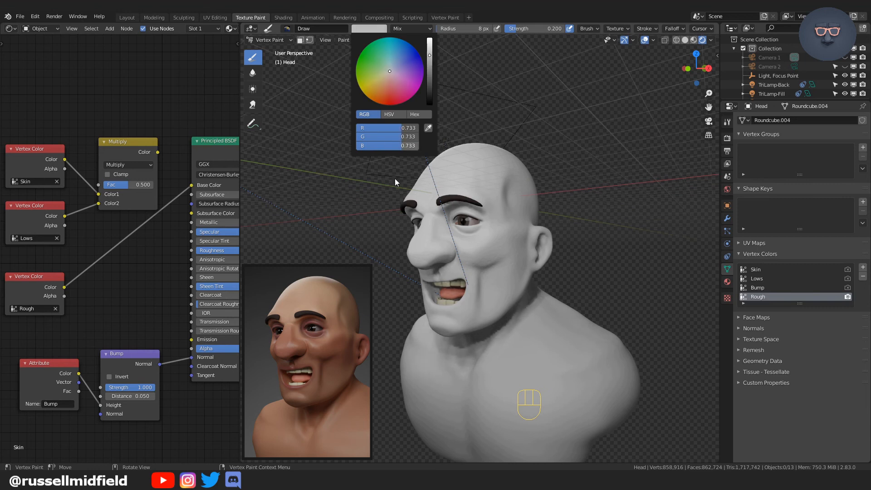
pyautogui.press('shift')
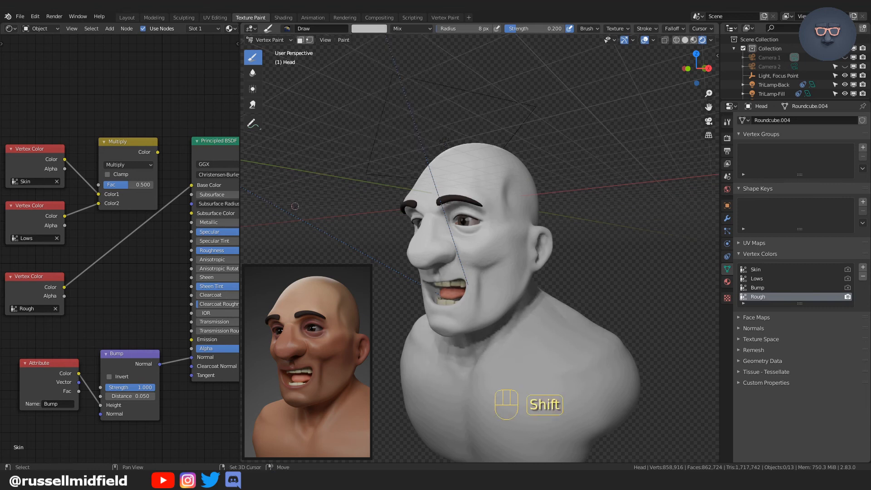
pyautogui.hotkey('shift', 'k')
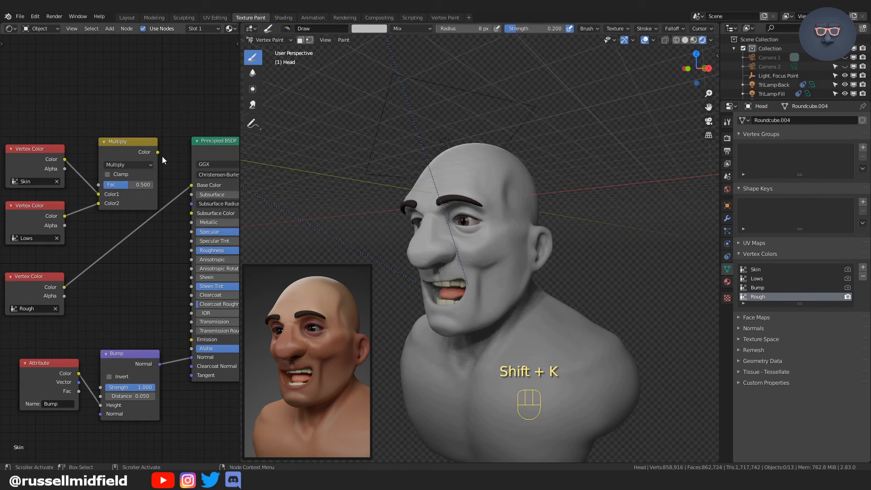
# Step: Reconnect the Multiply Color to Base Color and the Rough color to Roughness, aligning the Rough node above the Bump Attribute
pyautogui.moveTo(157, 152); pyautogui.dragTo(185, 186)
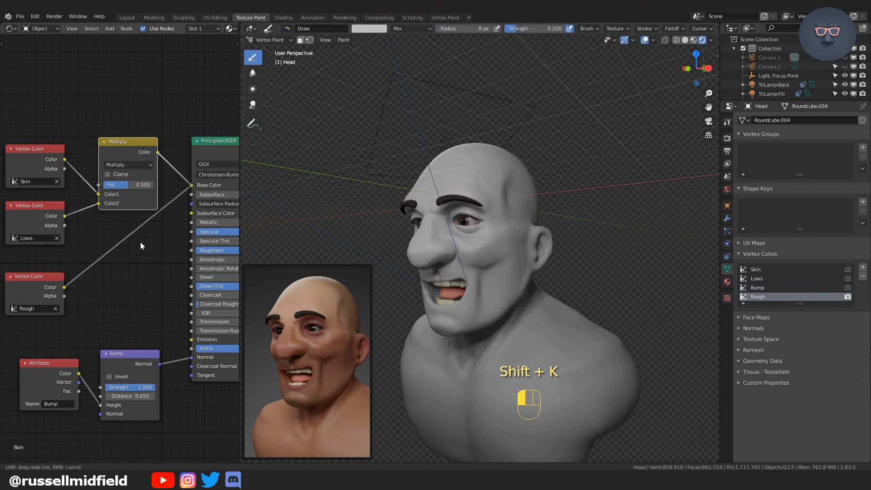
pyautogui.moveTo(141, 243); pyautogui.dragTo(194, 250)
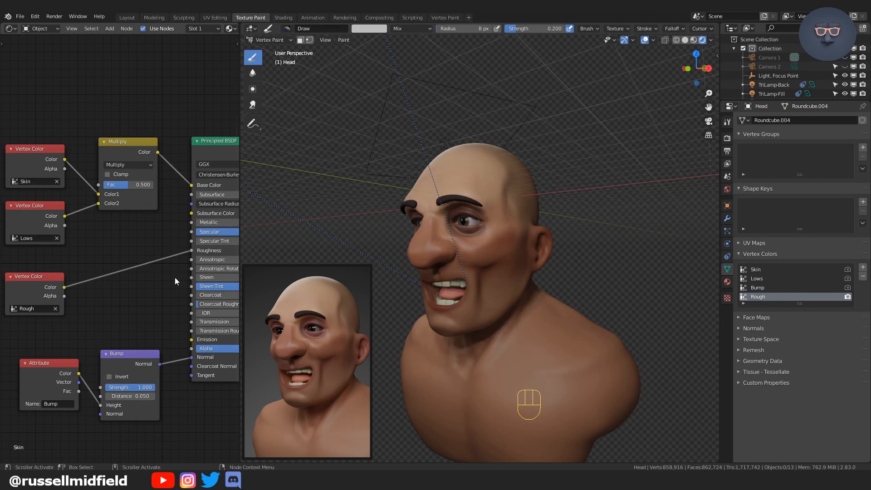
pyautogui.click(48, 277)
pyautogui.moveTo(48, 276); pyautogui.dragTo(62, 276)
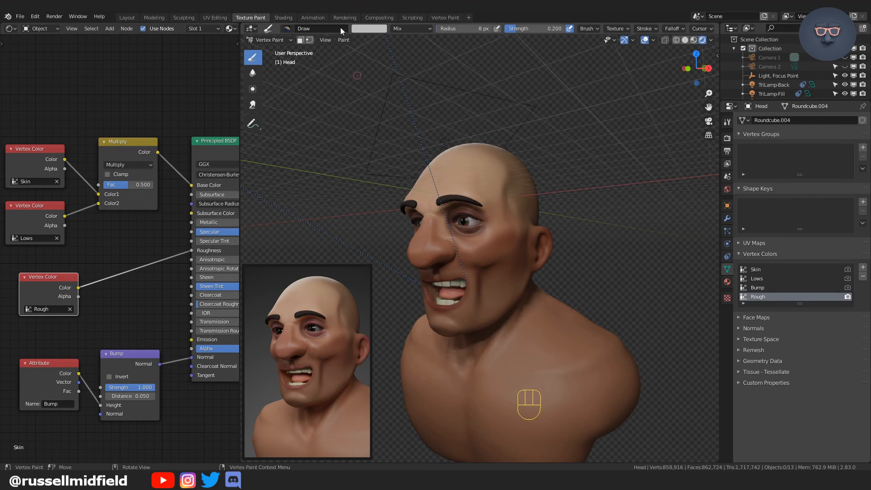
# Step: Set the Draw brush color to near black and its strength to 0.8
pyautogui.click(359, 30)
pyautogui.moveTo(426, 91); pyautogui.dragTo(429, 93)
pyautogui.click(727, 123)
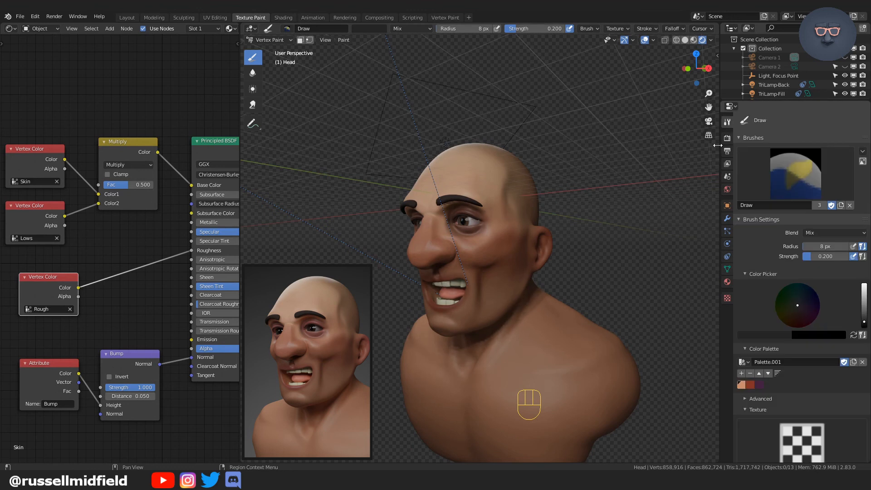
pyautogui.scroll(-5, 818, 294)
pyautogui.scroll(3, 817, 294)
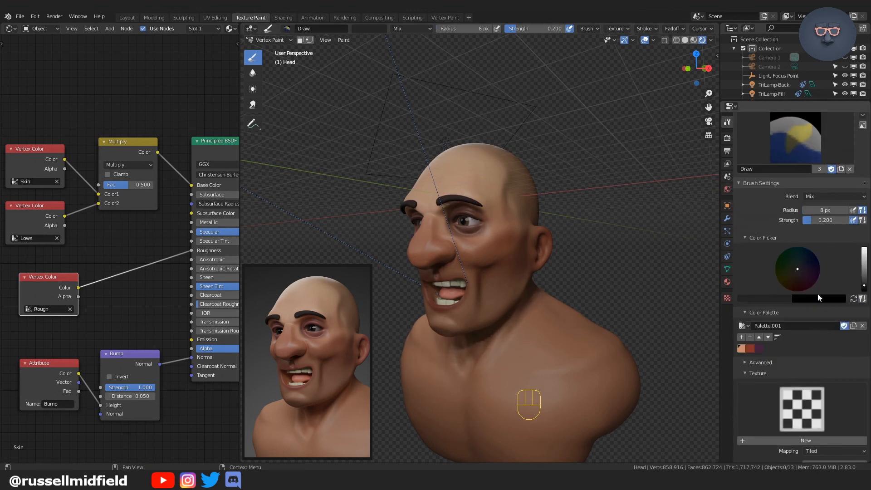
pyautogui.doubleClick(830, 221)
pyautogui.write('.8')
pyautogui.press('Return')
pyautogui.scroll(-8, 834, 367)
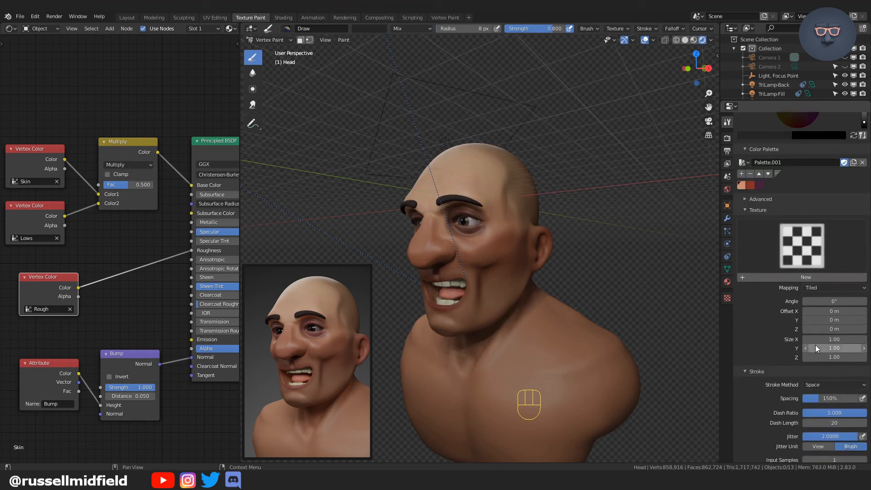
# Step: Set the brush's stroke spacing to 9% and its jitter to 0
pyautogui.scroll(-5, 815, 345)
pyautogui.doubleClick(824, 308)
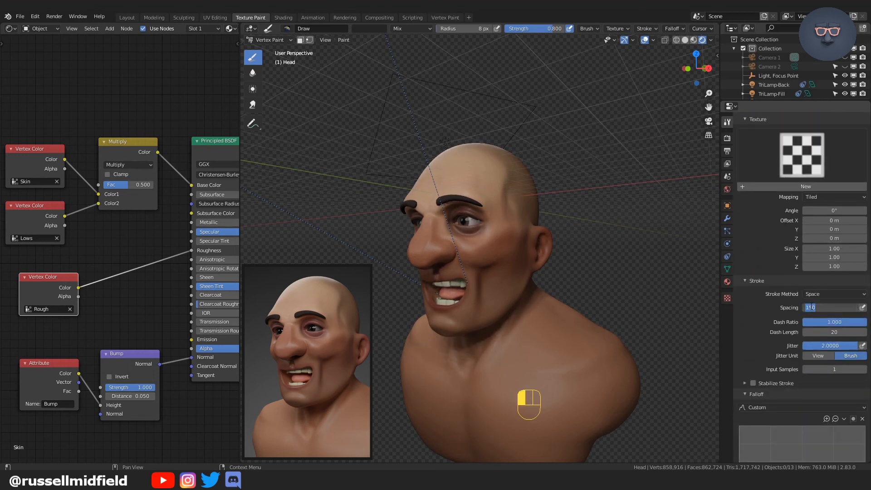
pyautogui.write('9')
pyautogui.press('Return')
pyautogui.doubleClick(820, 346)
pyautogui.write('0')
pyautogui.press('Return')
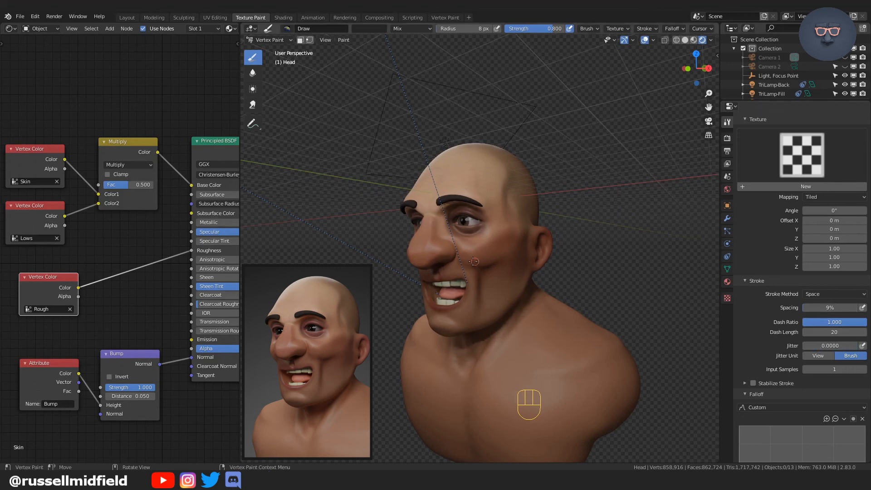
# Step: Try painting glossy patches on the nose and cheek with a 36 px brush, and undo the strokes and brush changes
pyautogui.press('f')
pyautogui.press('f')
pyautogui.moveTo(458, 251)
pyautogui.mouseDown()
pyautogui.moveTo(487, 258)
pyautogui.moveTo(502, 237)
pyautogui.moveTo(422, 256)
pyautogui.mouseUp()
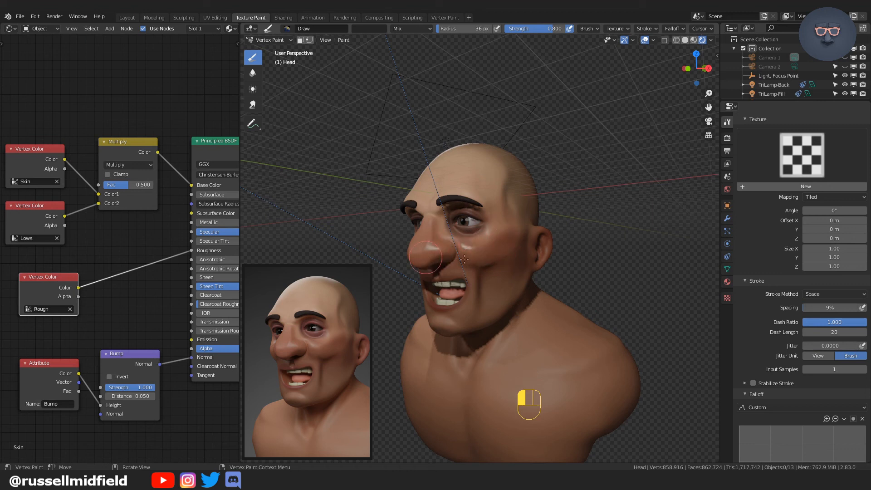
pyautogui.moveTo(498, 285)
pyautogui.mouseDown(button='middle')
pyautogui.moveTo(517, 288)
pyautogui.moveTo(522, 245)
pyautogui.moveTo(515, 256)
pyautogui.mouseUp(button='middle')
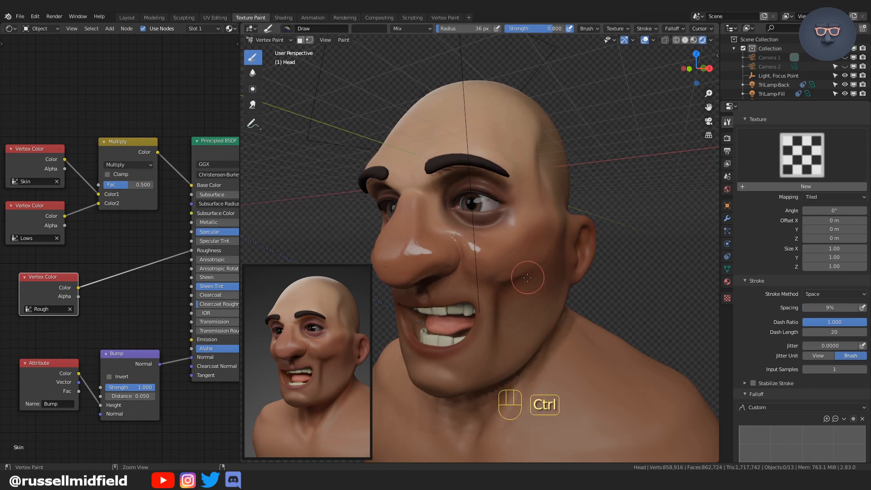
pyautogui.hotkey('ctrl', 'z')
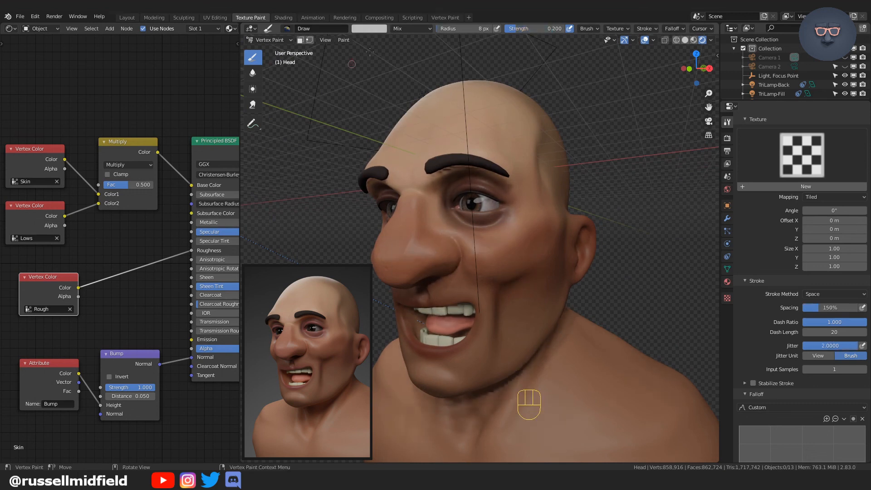
# Step: Set the Draw brush color to a mid grey of 0.493 per RGB channel, with 1% stroke spacing and 0 jitter
pyautogui.click(382, 30)
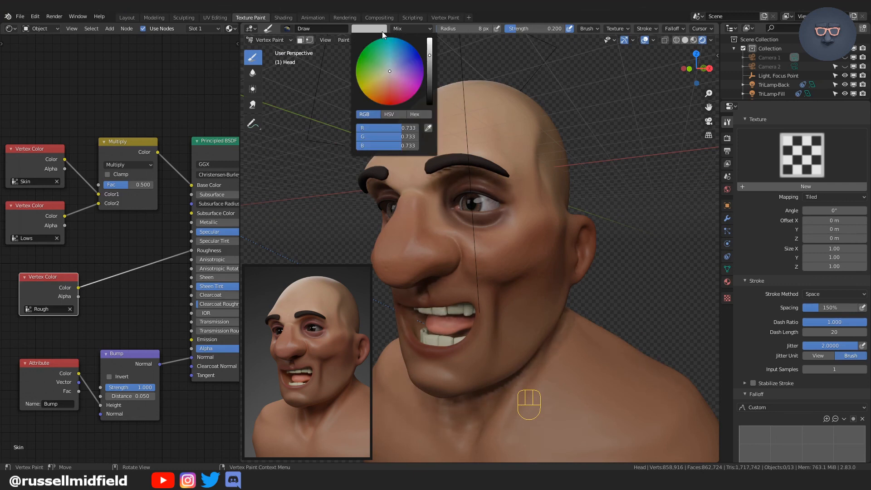
pyautogui.click(430, 70)
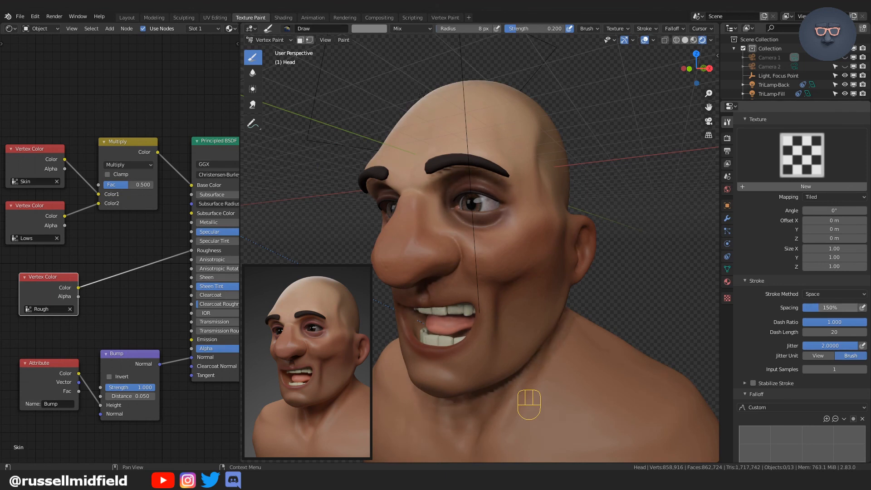
pyautogui.moveTo(817, 308); pyautogui.dragTo(795, 307)
pyautogui.click(831, 346)
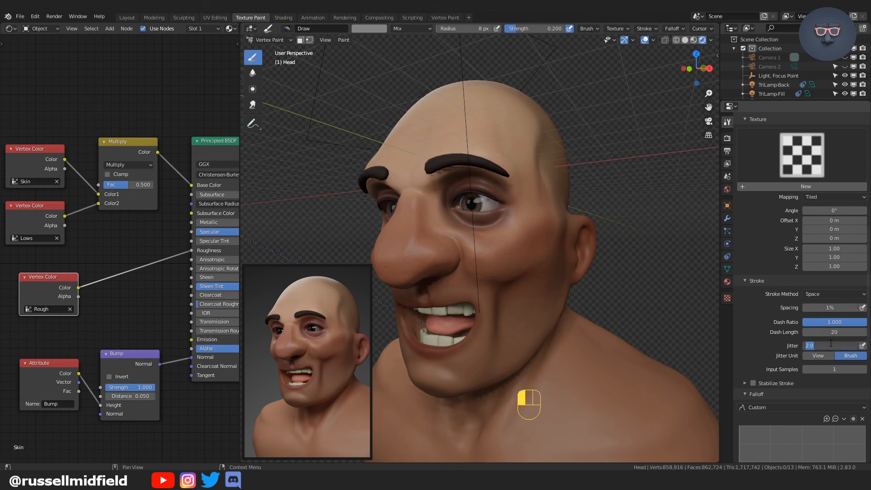
pyautogui.scroll(10, 788, 241)
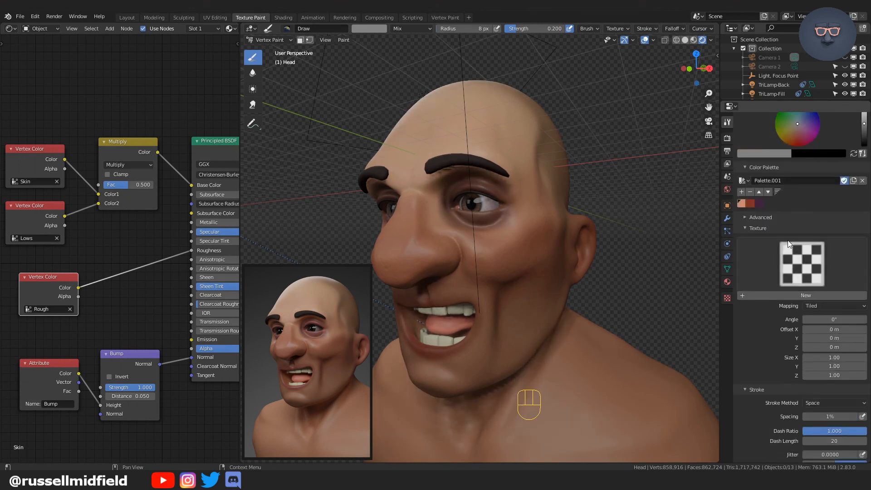
pyautogui.scroll(5, 784, 236)
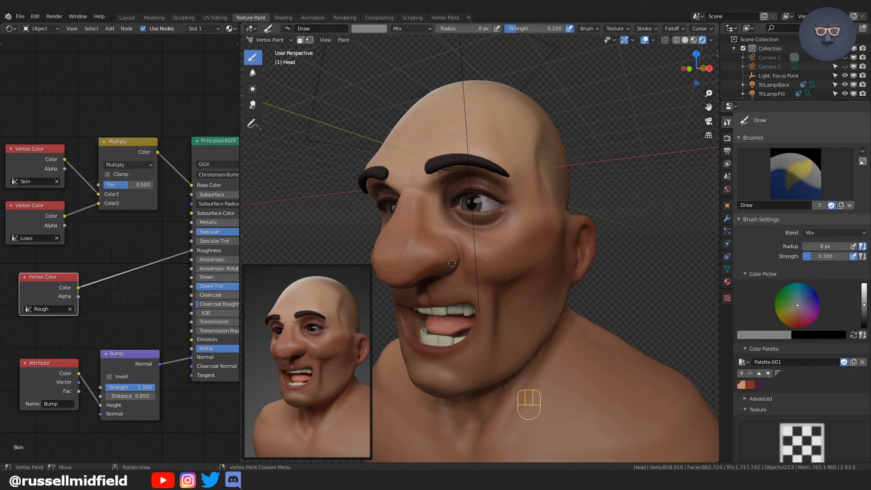
# Step: Paint the nose and cheek on the Rough layer with a 34 px brush at 0.1 strength
pyautogui.click(815, 255)
pyautogui.write('.1f')
pyautogui.click(395, 269)
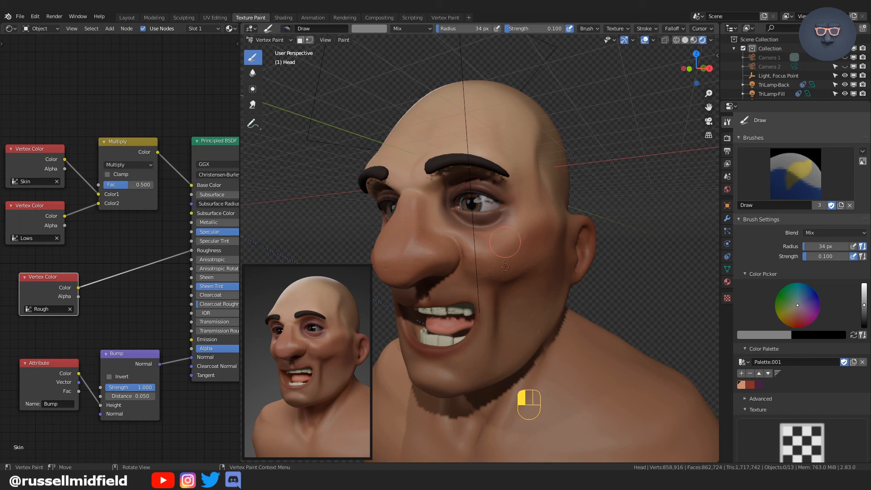
pyautogui.moveTo(505, 267); pyautogui.dragTo(518, 232)
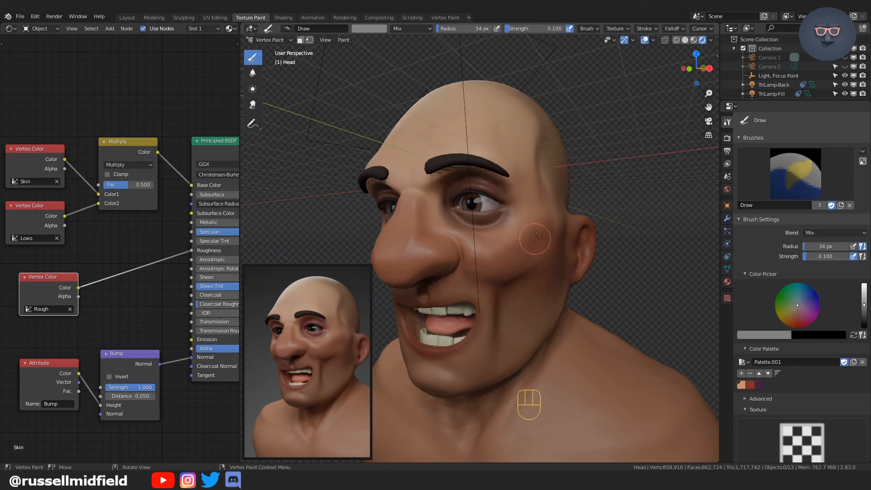
pyautogui.moveTo(529, 234); pyautogui.dragTo(535, 228, button='middle')
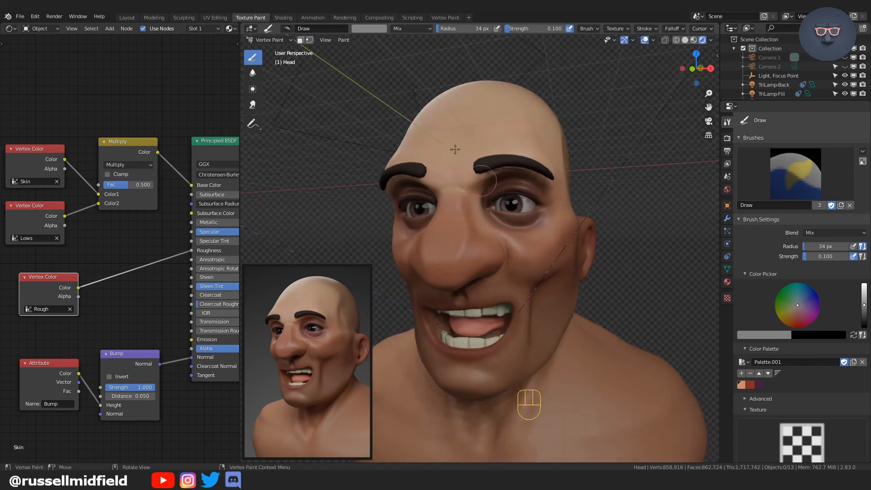
# Step: Darken the brush grey to 0.400 and paint the skin around the eye on the Rough layer with a 24 px brush
pyautogui.click(379, 29)
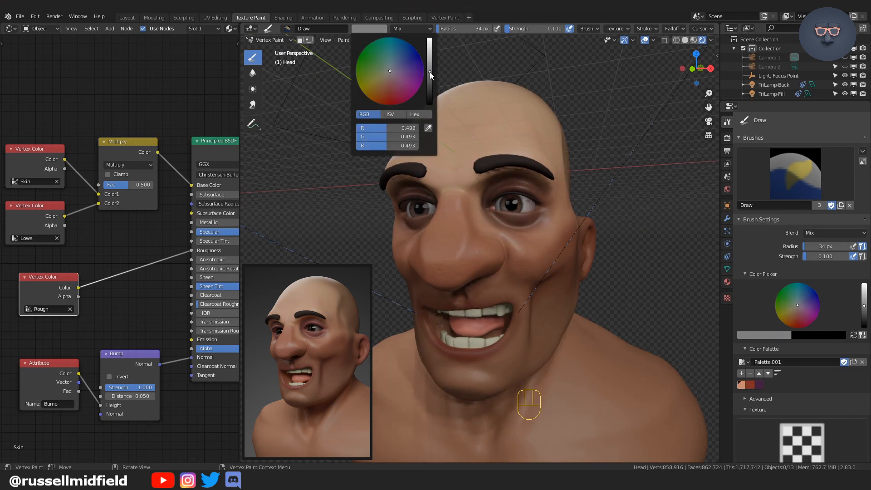
pyautogui.moveTo(429, 72); pyautogui.dragTo(429, 78)
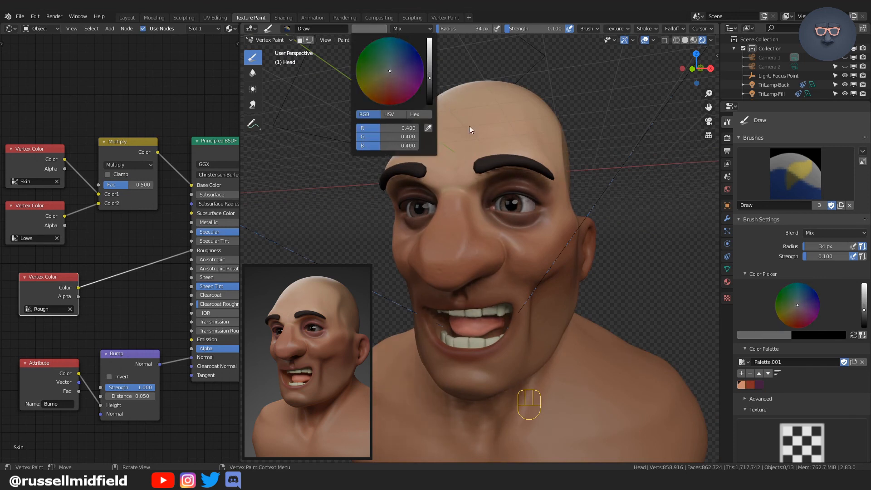
pyautogui.press('f')
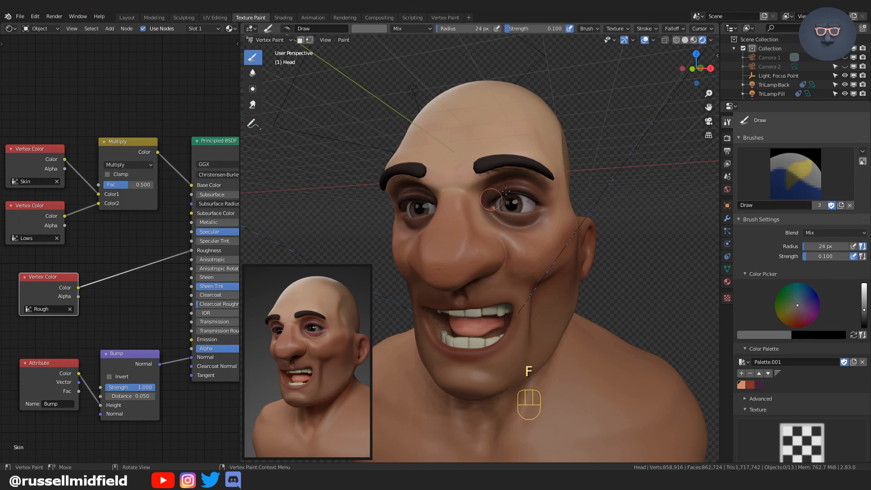
pyautogui.moveTo(505, 191); pyautogui.dragTo(535, 197)
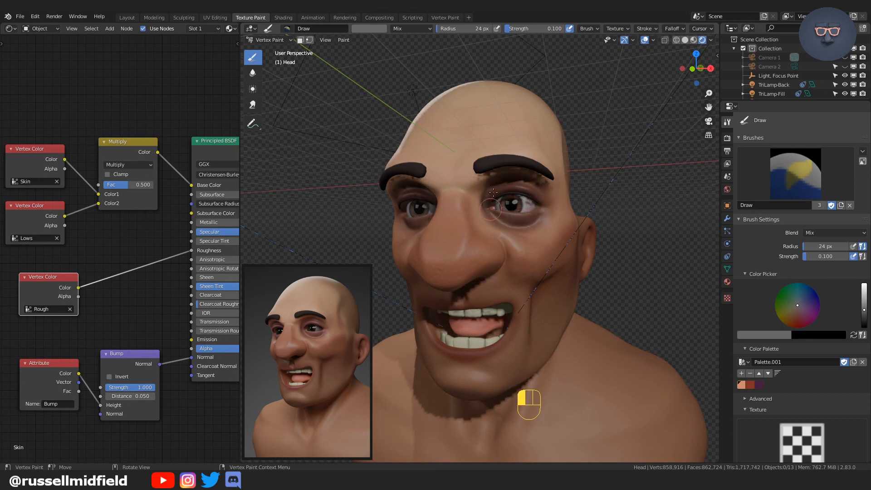
pyautogui.moveTo(493, 203); pyautogui.dragTo(498, 222)
pyautogui.moveTo(491, 199); pyautogui.dragTo(485, 207)
pyautogui.moveTo(558, 243); pyautogui.dragTo(557, 244)
# Step: Darken the brush grey to about 0.22 and paint the lips around the open mouth with a 29 px brush
pyautogui.moveTo(556, 244)
pyautogui.mouseDown(button='middle')
pyautogui.moveTo(530, 261)
pyautogui.moveTo(530, 248)
pyautogui.mouseUp(button='middle')
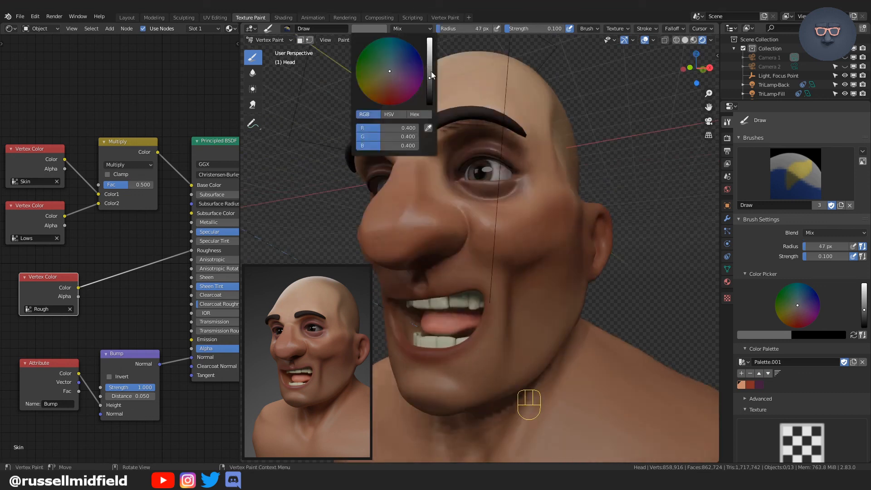
pyautogui.moveTo(430, 77); pyautogui.dragTo(429, 86)
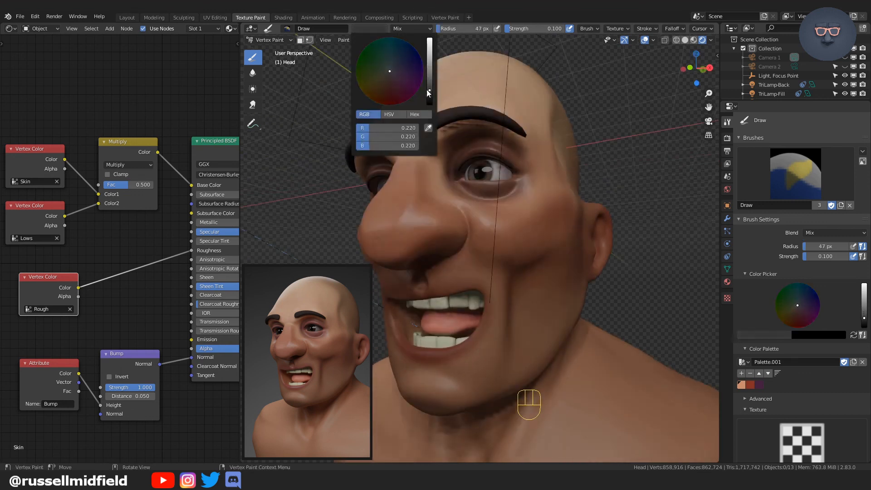
pyautogui.keyDown('shift'); pyautogui.moveTo(500, 294); pyautogui.dragTo(502, 243, button='middle'); pyautogui.keyUp('shift')
pyautogui.press('f')
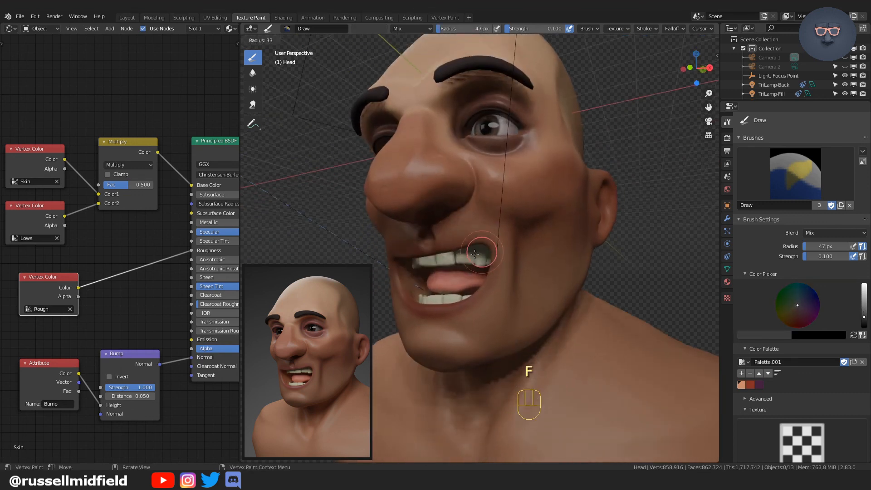
pyautogui.click(494, 252)
pyautogui.moveTo(439, 250)
pyautogui.mouseDown()
pyautogui.moveTo(487, 259)
pyautogui.moveTo(475, 292)
pyautogui.mouseUp()
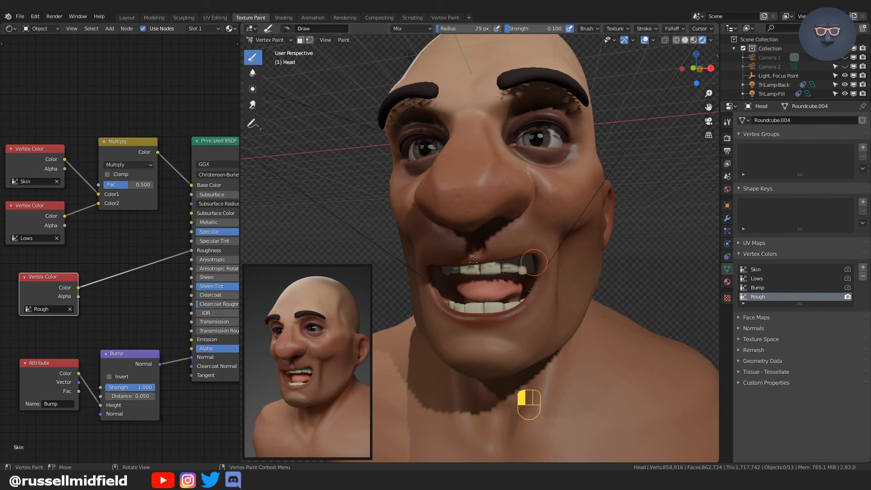
pyautogui.moveTo(473, 262); pyautogui.dragTo(482, 261)
pyautogui.moveTo(522, 262)
pyautogui.mouseDown()
pyautogui.moveTo(477, 263)
pyautogui.moveTo(505, 256)
pyautogui.moveTo(534, 270)
pyautogui.mouseUp()
pyautogui.moveTo(525, 324); pyautogui.dragTo(463, 322, button='middle')
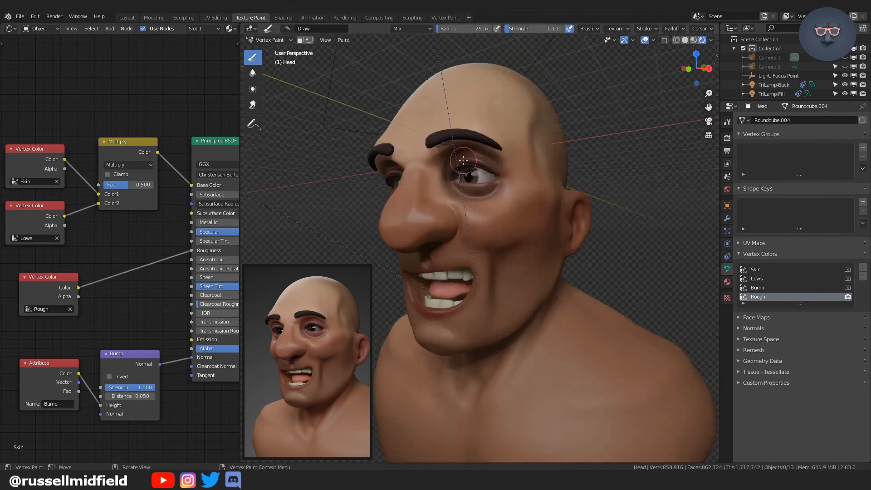
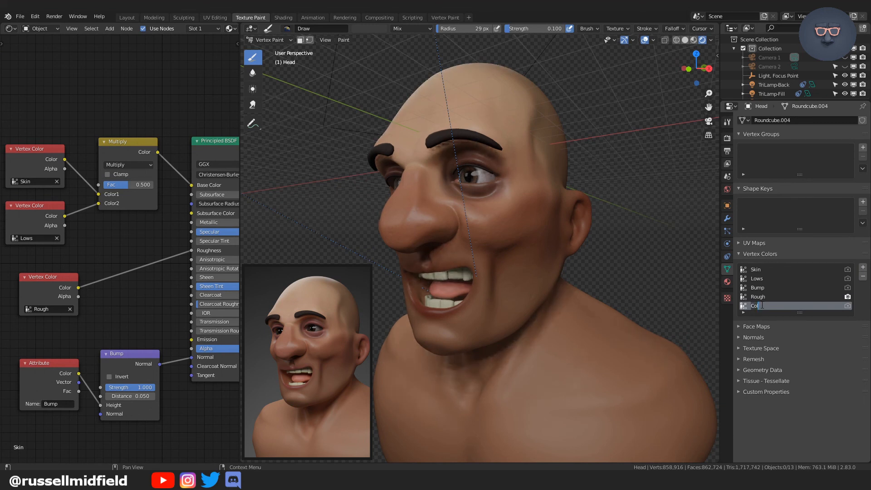
# Step: Name the new vertex color layer Sub and set it as the active render layer
pyautogui.write('Sub')
pyautogui.click(847, 306)
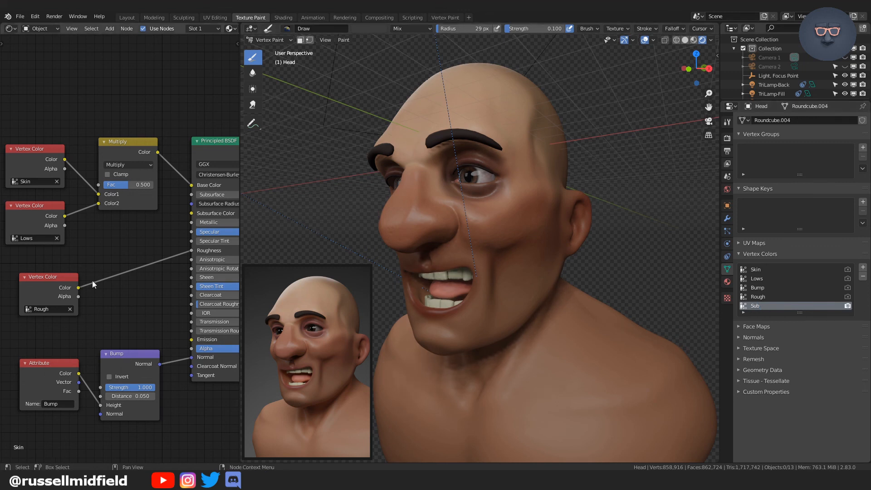
# Step: Move the Rough node down and add an Attribute node named Sub between the Lows and Rough nodes
pyautogui.moveTo(61, 276); pyautogui.dragTo(59, 315)
pyautogui.click(33, 274)
pyautogui.hotkey('shift', 'a')
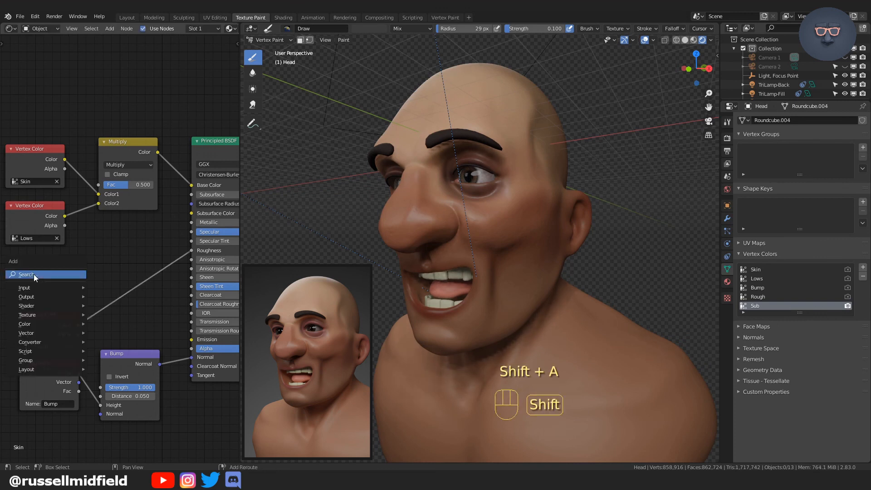
pyautogui.write('attr')
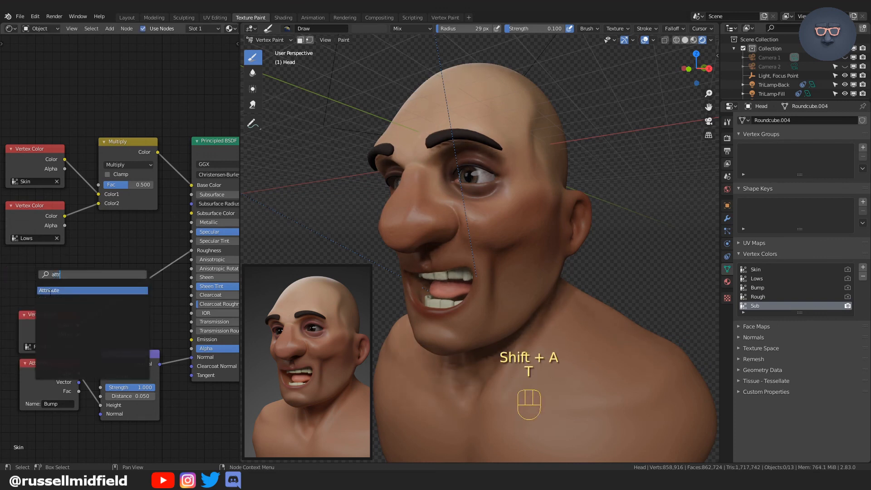
pyautogui.press('Return')
pyautogui.click(34, 269)
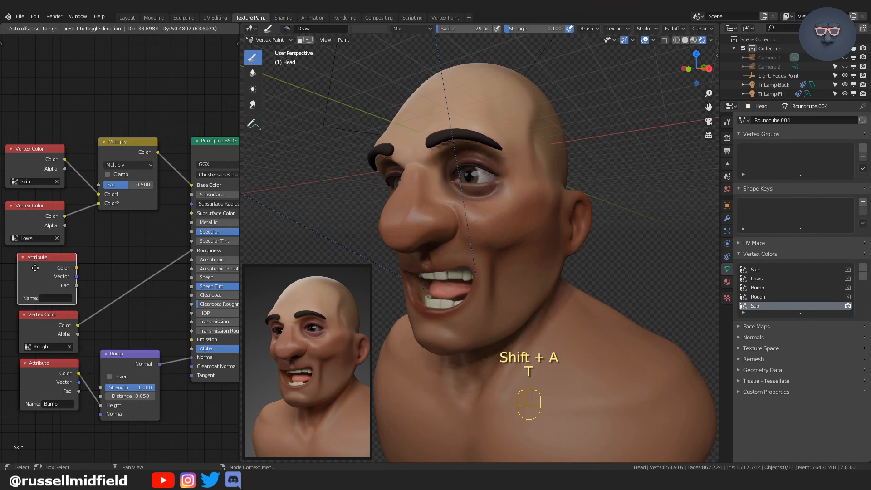
pyautogui.click(48, 296)
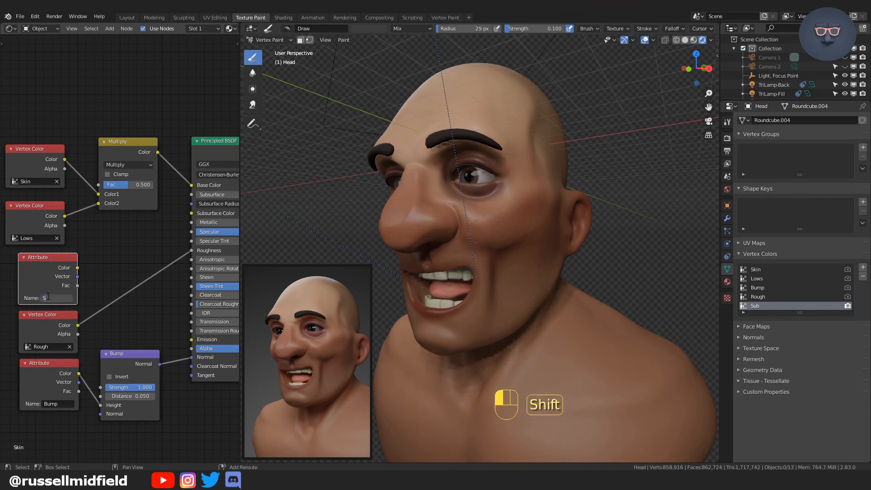
pyautogui.write('Sub')
pyautogui.click(50, 297)
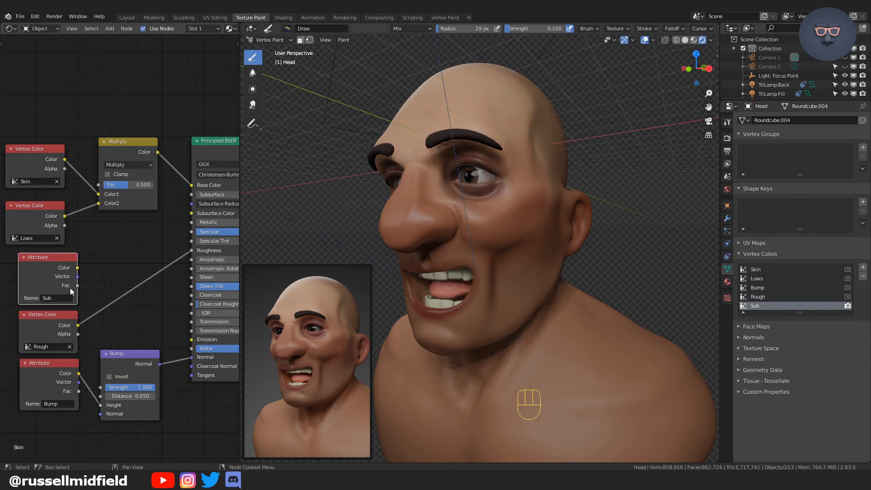
# Step: Connect the Sub Attribute's Color to Base Color and fill the Sub layer with the dark grey brush color
pyautogui.moveTo(78, 268); pyautogui.dragTo(191, 185)
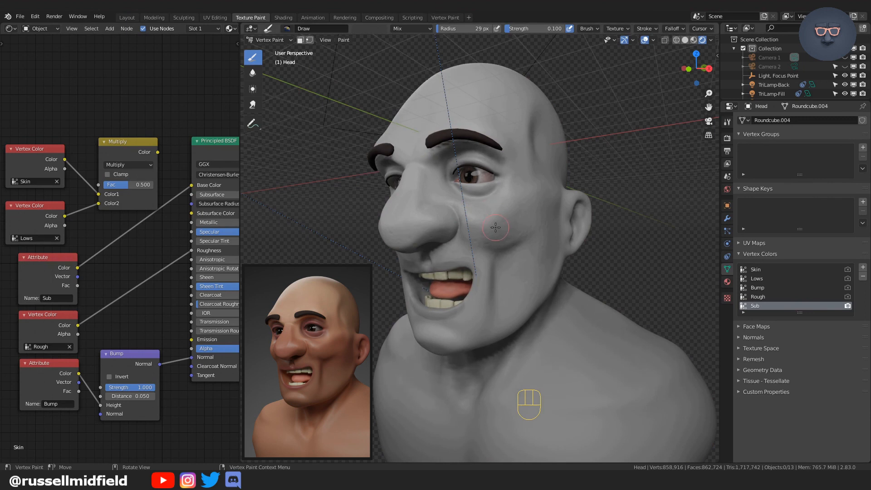
pyautogui.press('shift')
pyautogui.hotkey('shift', 'k')
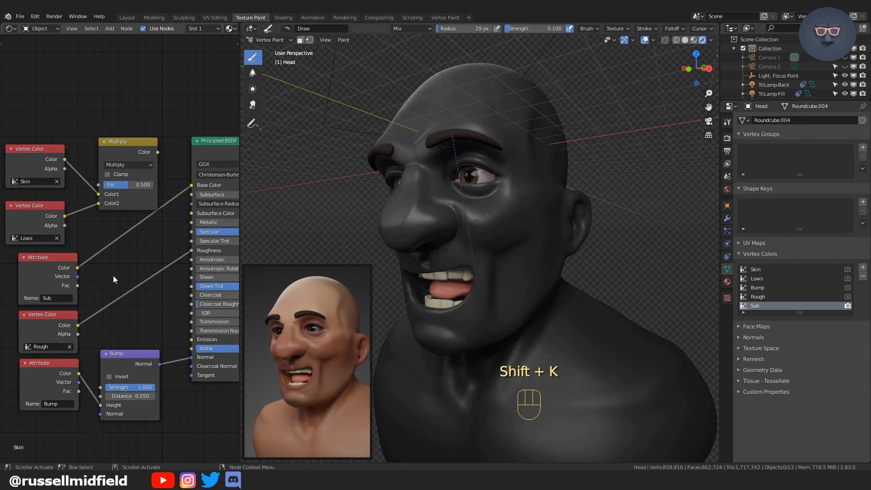
# Step: Lighten the Draw brush colour to a grey with value 0.64 and set the brush strength to 0.5
pyautogui.click(369, 30)
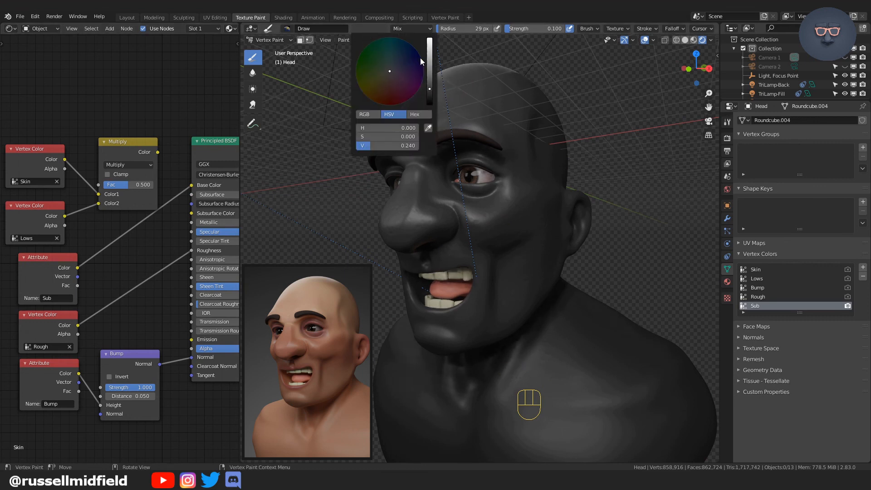
pyautogui.click(430, 63)
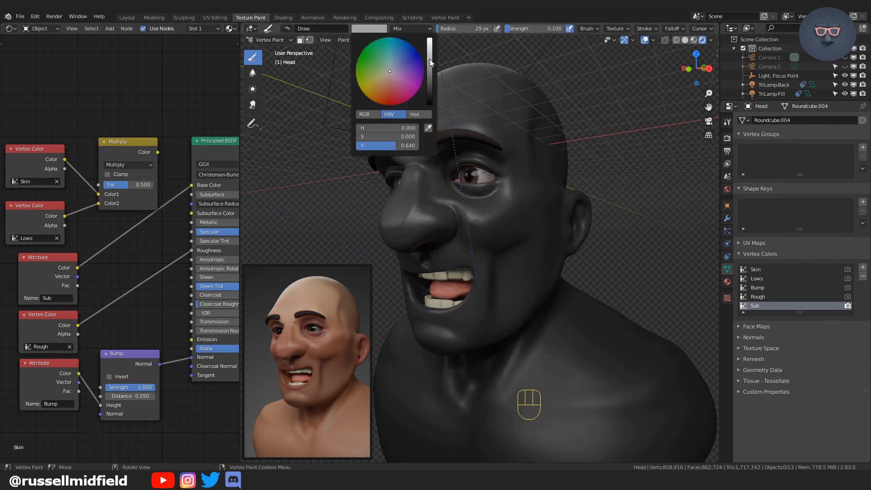
pyautogui.click(727, 122)
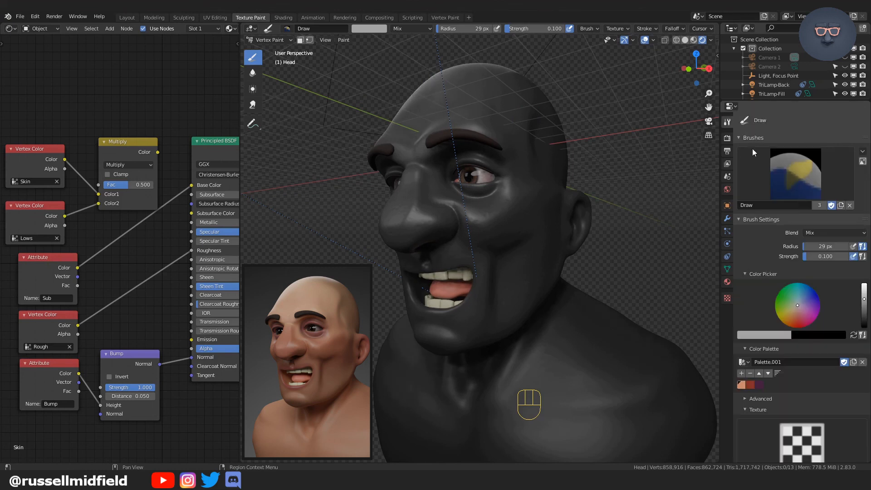
pyautogui.click(832, 256)
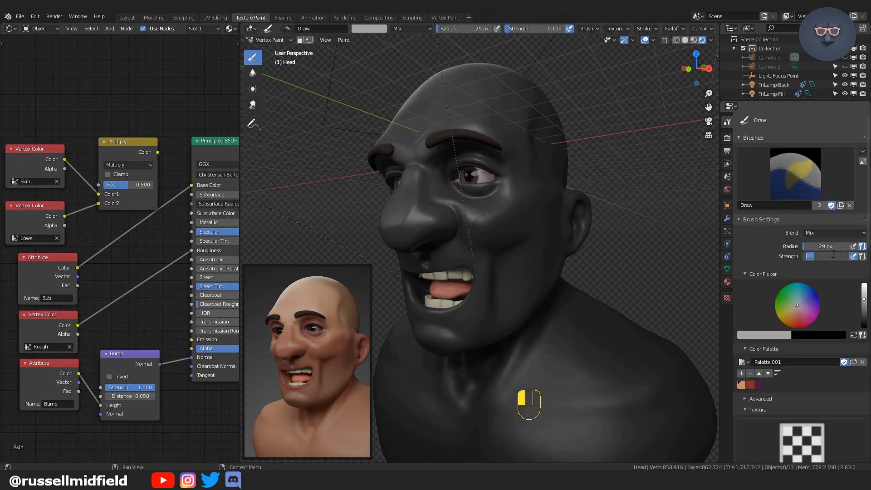
pyautogui.write('.5')
pyautogui.press('Return')
pyautogui.scroll(-12, 832, 315)
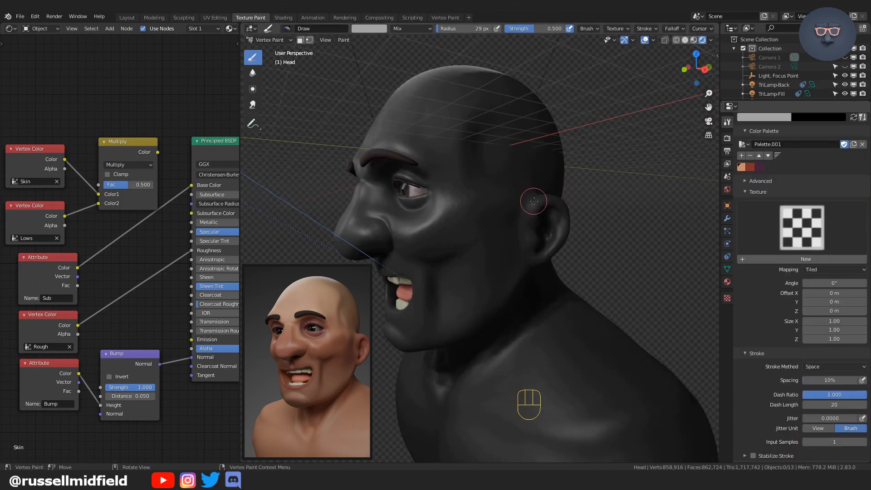
# Step: Paint the lighter grey on the ear with the 29 px brush and over the nose with a 52 px brush
pyautogui.moveTo(534, 201)
pyautogui.mouseDown()
pyautogui.moveTo(562, 220)
pyautogui.moveTo(535, 261)
pyautogui.moveTo(567, 218)
pyautogui.moveTo(552, 204)
pyautogui.moveTo(533, 207)
pyautogui.moveTo(558, 202)
pyautogui.moveTo(565, 210)
pyautogui.moveTo(531, 261)
pyautogui.mouseUp()
pyautogui.press('f')
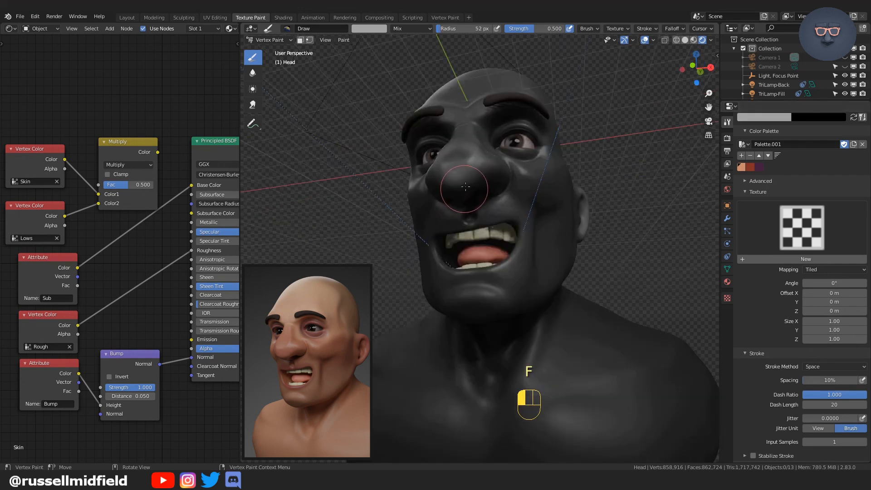
pyautogui.moveTo(466, 187)
pyautogui.mouseDown()
pyautogui.moveTo(482, 174)
pyautogui.moveTo(500, 188)
pyautogui.mouseUp()
pyautogui.moveTo(500, 188); pyautogui.dragTo(478, 211, button='middle')
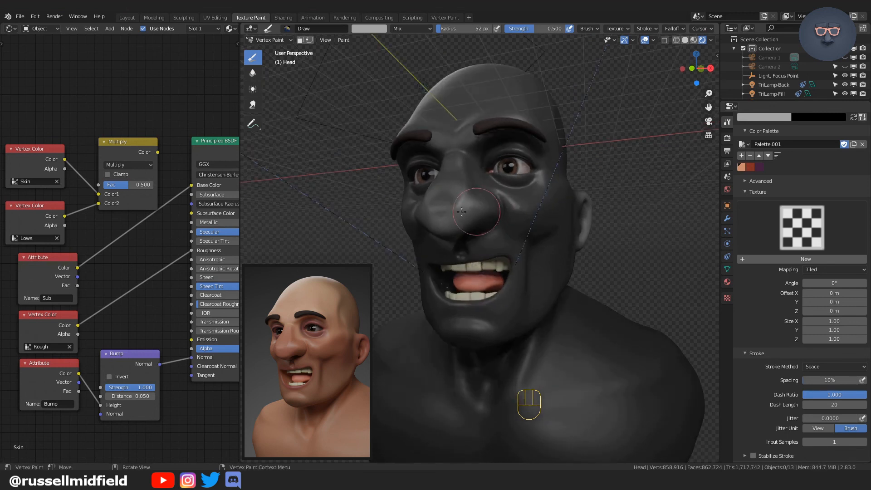
pyautogui.moveTo(446, 199); pyautogui.dragTo(449, 199)
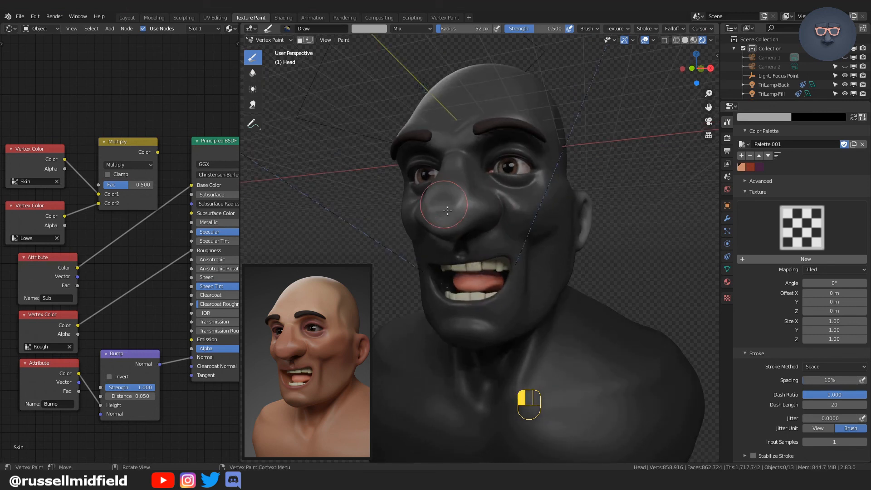
pyautogui.moveTo(449, 200); pyautogui.dragTo(473, 234, button='middle')
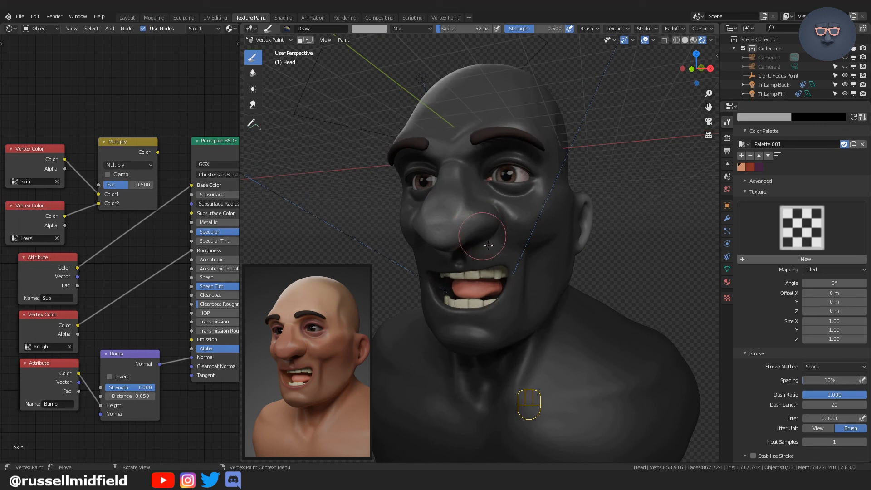
# Step: Paint the lighter grey on the lips with a 21 px brush and around the eye with a 32 px brush
pyautogui.moveTo(482, 236); pyautogui.dragTo(503, 231, button='middle')
pyautogui.press('f')
pyautogui.click(492, 234)
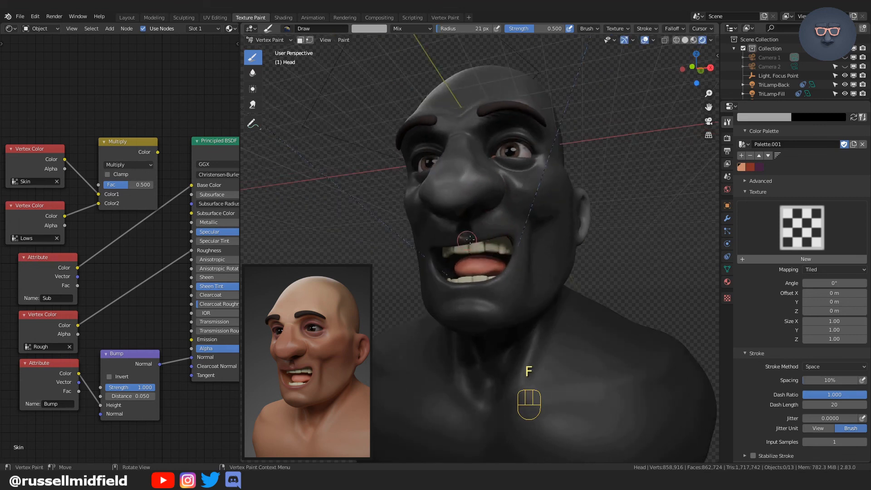
pyautogui.moveTo(470, 239); pyautogui.dragTo(478, 237)
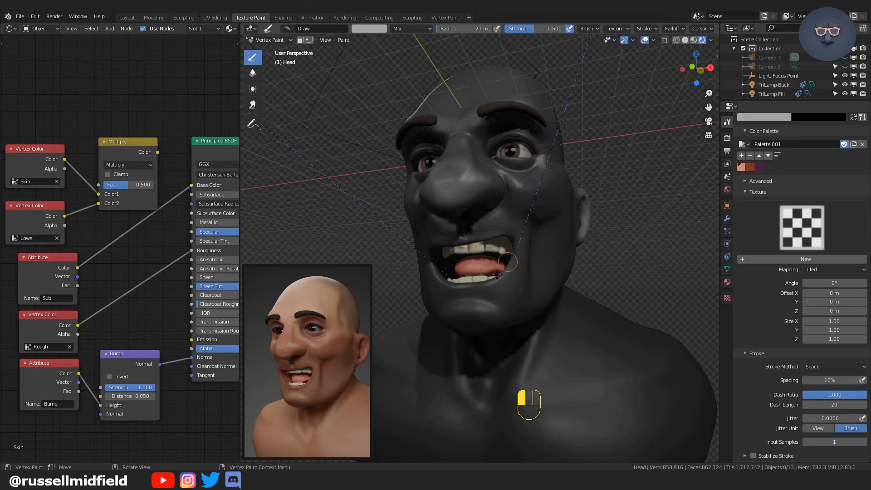
pyautogui.moveTo(475, 286)
pyautogui.mouseDown()
pyautogui.moveTo(467, 287)
pyautogui.moveTo(481, 282)
pyautogui.mouseUp()
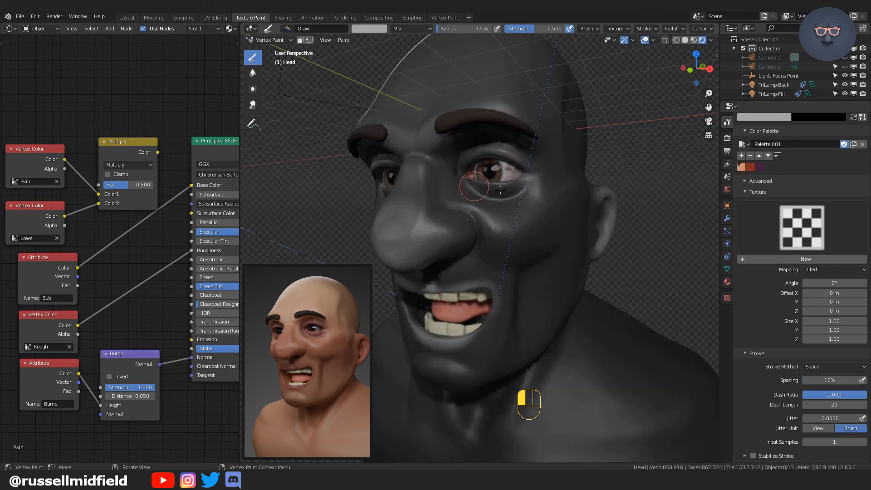
pyautogui.moveTo(476, 179)
pyautogui.mouseDown()
pyautogui.moveTo(522, 174)
pyautogui.moveTo(472, 164)
pyautogui.moveTo(486, 153)
pyautogui.moveTo(522, 166)
pyautogui.moveTo(515, 186)
pyautogui.moveTo(469, 165)
pyautogui.moveTo(466, 173)
pyautogui.mouseUp()
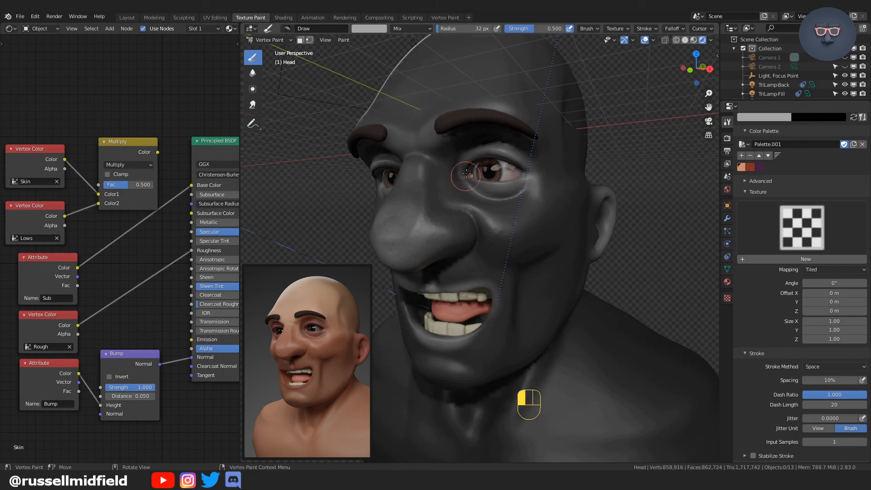
# Step: Soften the painted grey on the nose and ear using a 73 px Blur brush at full strength
pyautogui.press('f')
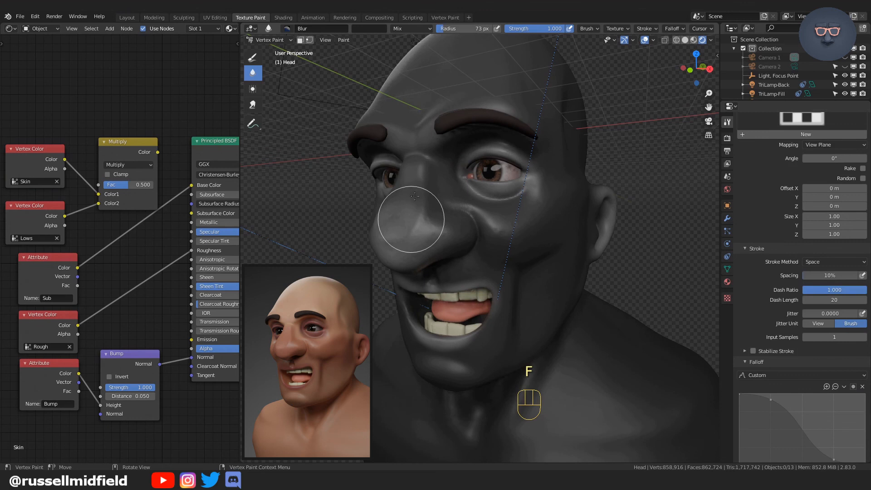
pyautogui.moveTo(416, 190)
pyautogui.mouseDown()
pyautogui.moveTo(425, 229)
pyautogui.moveTo(417, 250)
pyautogui.moveTo(434, 267)
pyautogui.moveTo(469, 267)
pyautogui.moveTo(416, 268)
pyautogui.moveTo(414, 182)
pyautogui.moveTo(469, 224)
pyautogui.mouseUp()
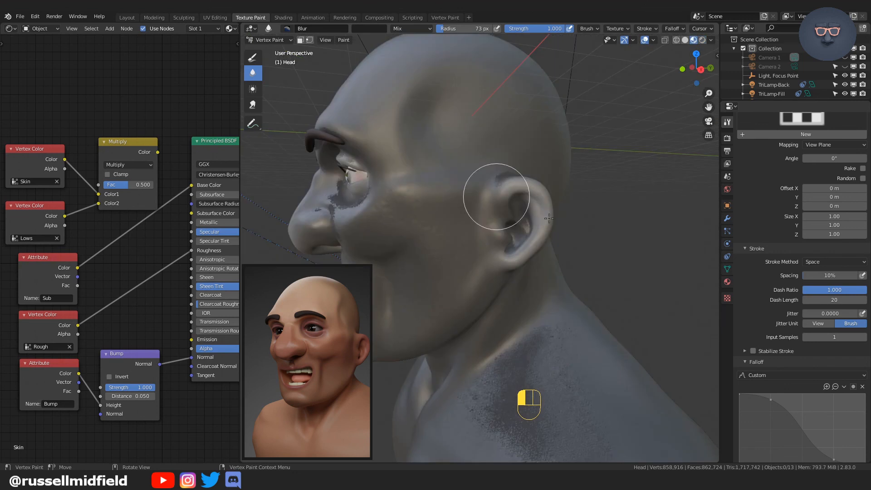
pyautogui.moveTo(499, 200)
pyautogui.mouseDown()
pyautogui.moveTo(524, 255)
pyautogui.moveTo(484, 273)
pyautogui.moveTo(495, 263)
pyautogui.moveTo(483, 278)
pyautogui.moveTo(517, 236)
pyautogui.moveTo(538, 178)
pyautogui.moveTo(493, 193)
pyautogui.moveTo(544, 239)
pyautogui.mouseUp()
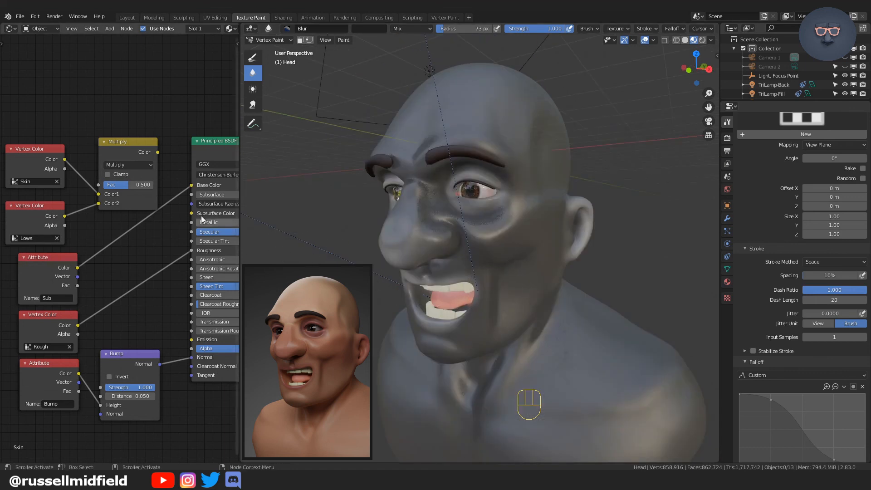
# Step: Reroute the Sub Attribute's Color to Subsurface and connect the Multiply node's Color to Base Color on the Principled BSDF
pyautogui.moveTo(185, 189)
pyautogui.mouseDown()
pyautogui.moveTo(174, 206)
pyautogui.moveTo(190, 195)
pyautogui.mouseUp()
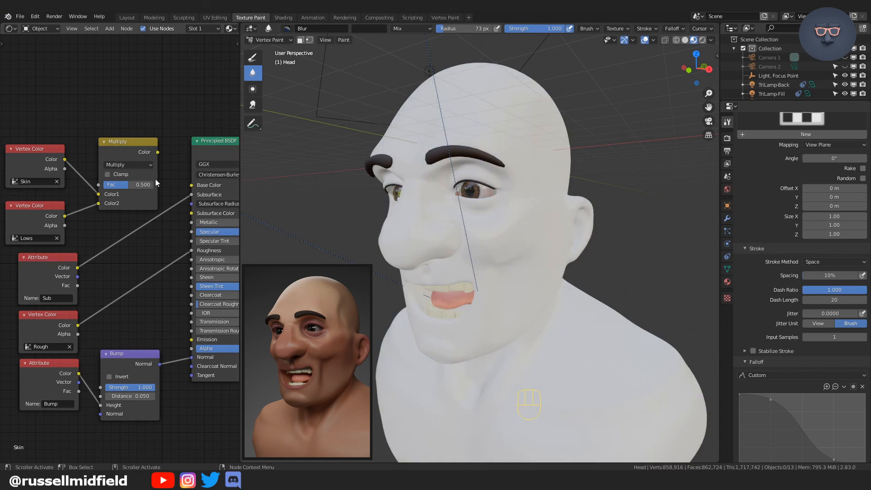
pyautogui.click(157, 155)
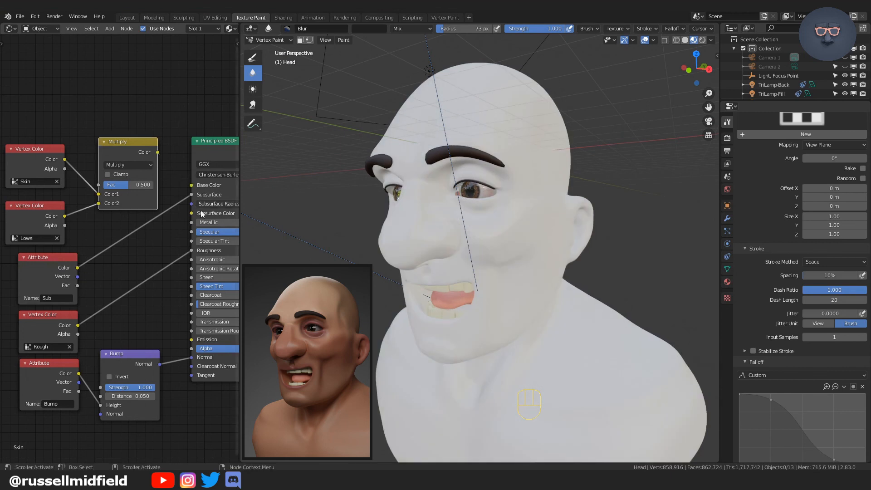
pyautogui.moveTo(158, 152); pyautogui.dragTo(167, 163)
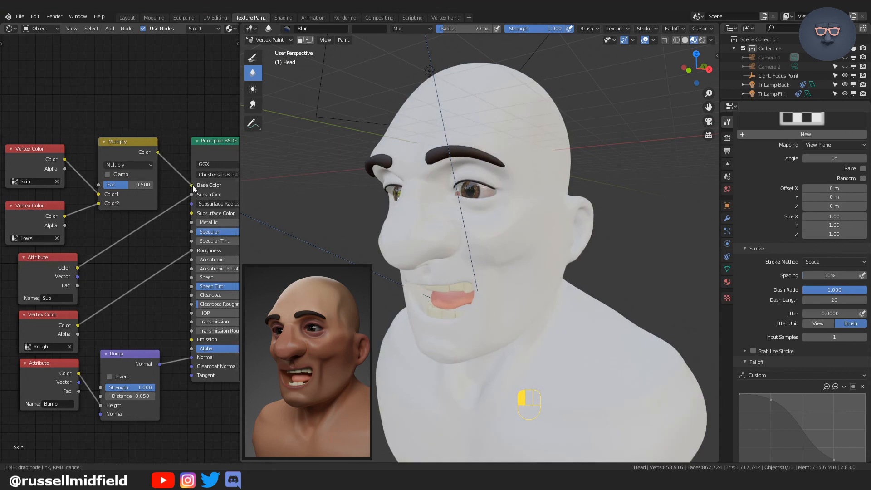
pyautogui.moveTo(192, 195); pyautogui.dragTo(191, 198)
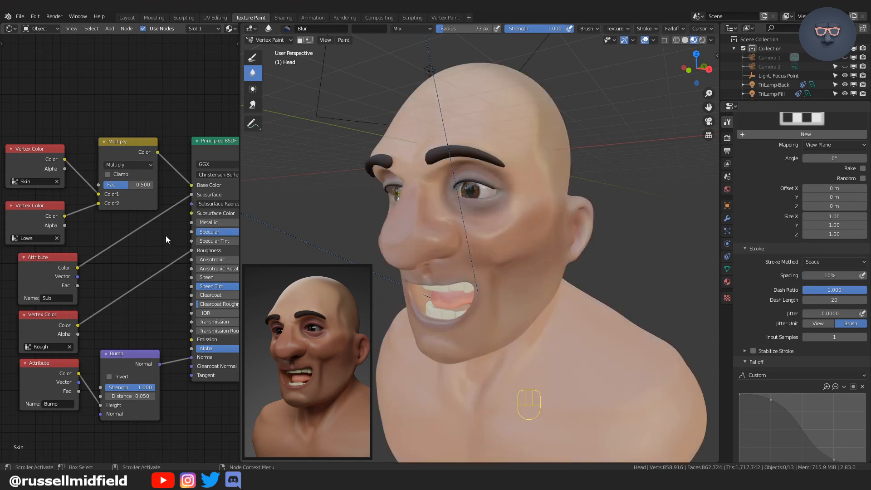
# Step: Set the Principled BSDF's Subsurface Color to a bright salmon pink and display the viewport in rendered shading
pyautogui.moveTo(166, 236); pyautogui.dragTo(67, 249, button='middle')
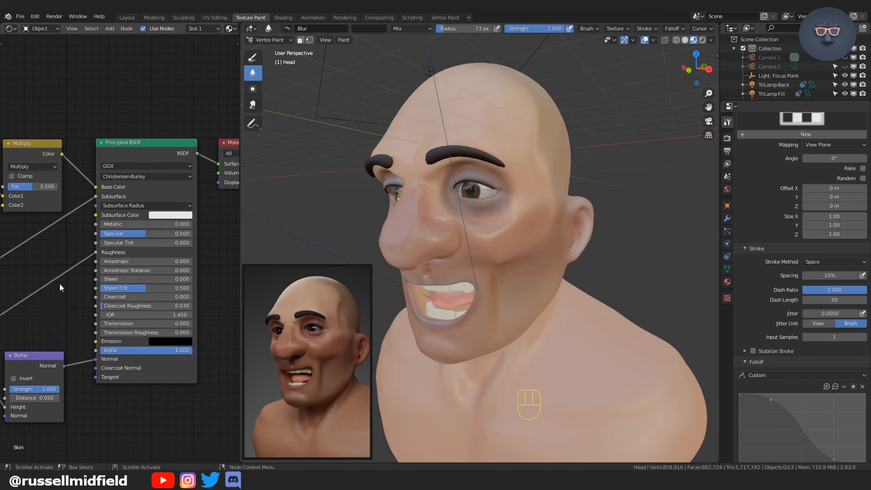
pyautogui.click(166, 218)
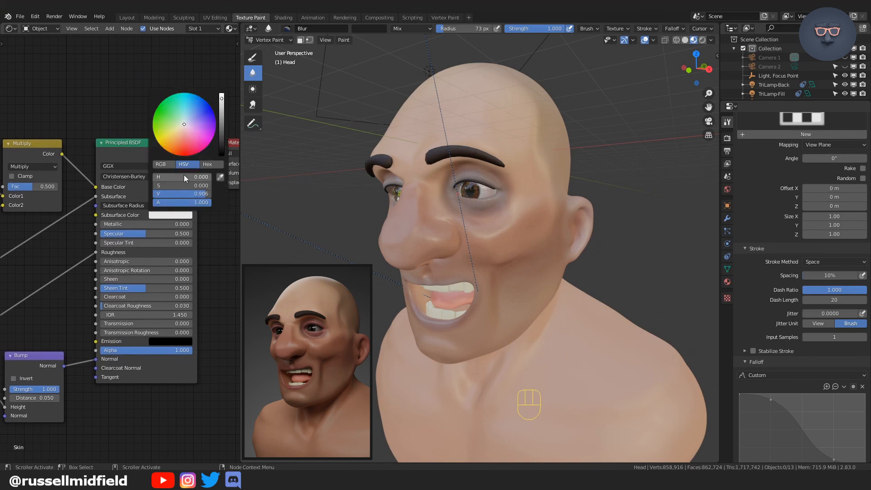
pyautogui.click(183, 132)
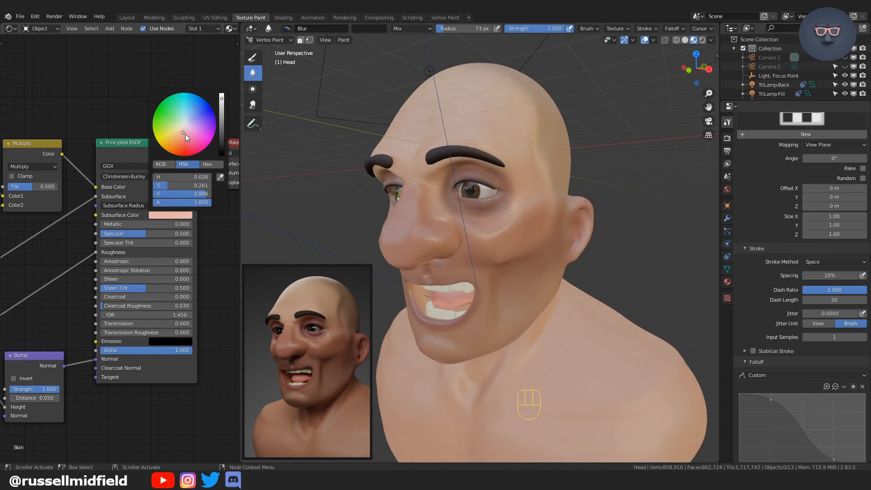
pyautogui.moveTo(185, 134); pyautogui.dragTo(185, 137)
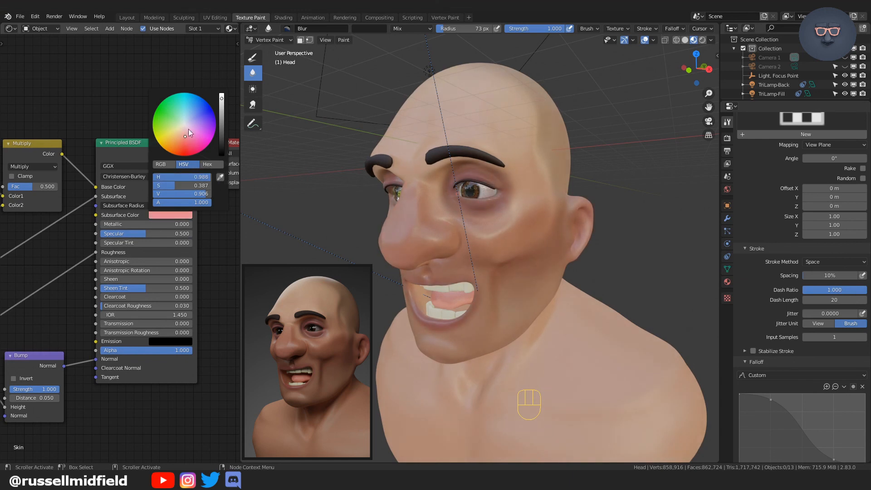
pyautogui.moveTo(222, 108)
pyautogui.mouseDown()
pyautogui.moveTo(222, 137)
pyautogui.moveTo(222, 98)
pyautogui.mouseUp()
pyautogui.moveTo(180, 141); pyautogui.dragTo(186, 137)
pyautogui.click(702, 40)
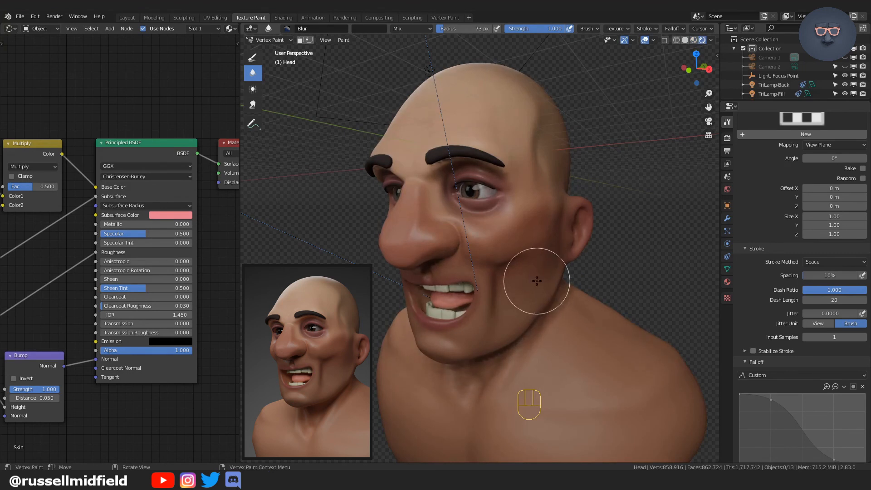
# Step: Set the Multiply node's Fac to 0.2 and view the whole bust
pyautogui.scroll(-2, 537, 281)
pyautogui.moveTo(542, 281); pyautogui.dragTo(595, 278, button='middle')
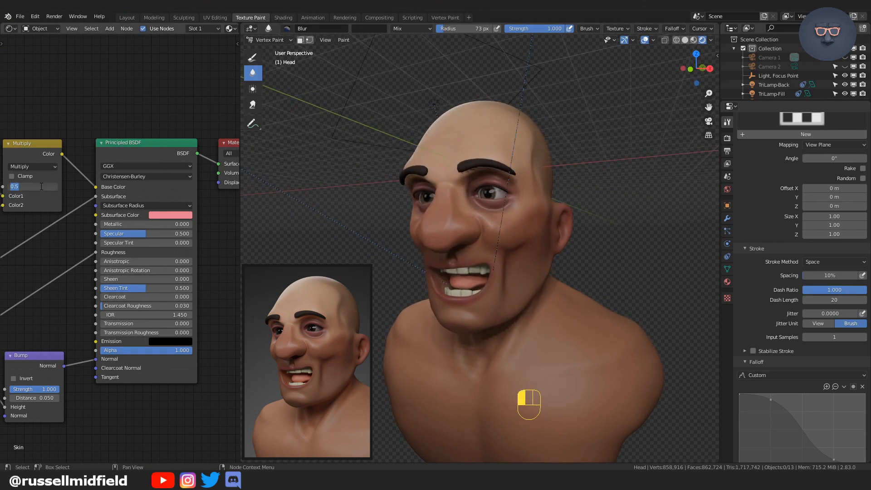
pyautogui.write('0.2')
pyautogui.press('Return')
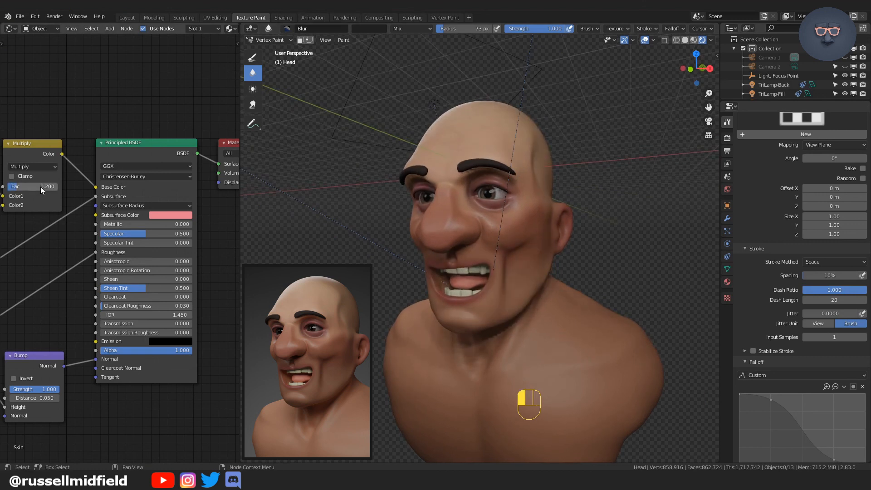
pyautogui.moveTo(429, 195)
pyautogui.mouseDown(button='middle')
pyautogui.moveTo(450, 195)
pyautogui.moveTo(422, 194)
pyautogui.mouseUp(button='middle')
pyautogui.scroll(-2, 422, 195)
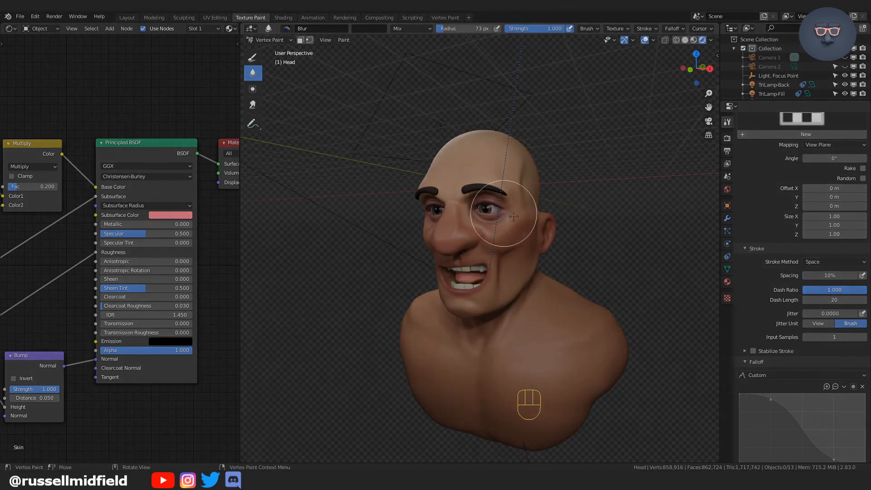